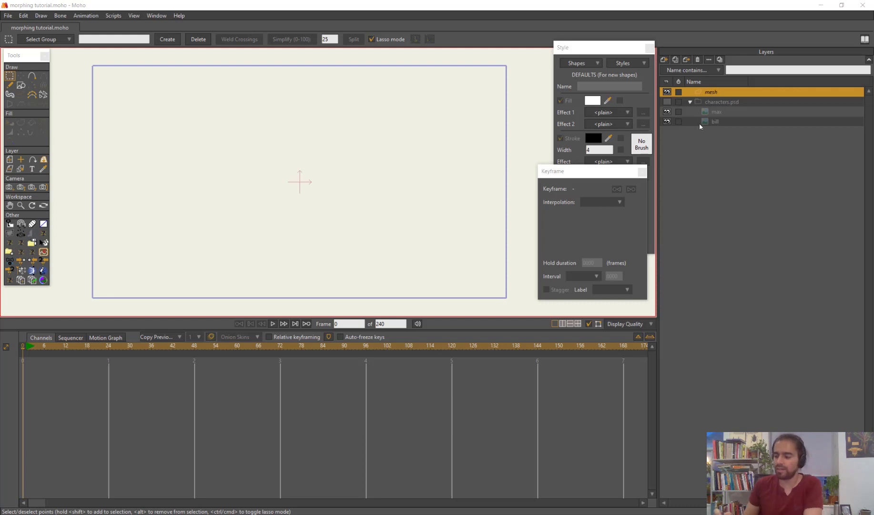
Make the characters.psd group visible, look through its max and bill layers, and select the mesh layer
left_click(667, 103)
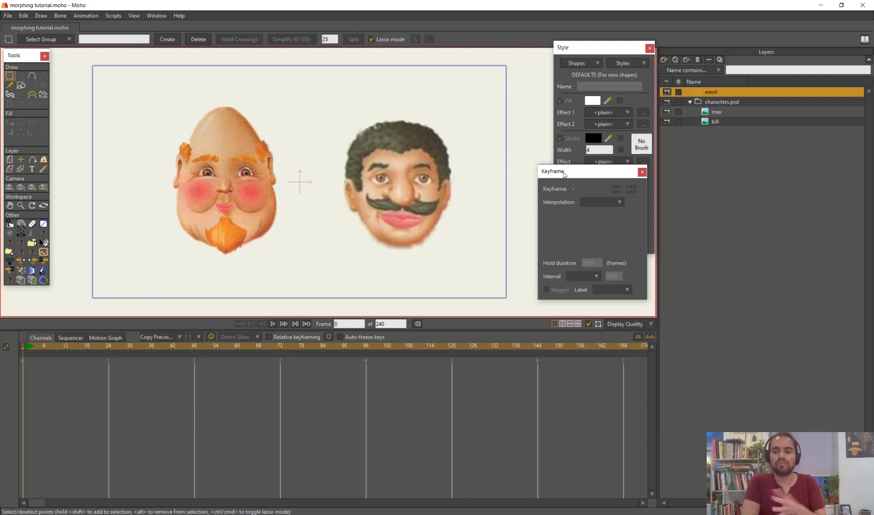
left_click(721, 102)
left_click(722, 111)
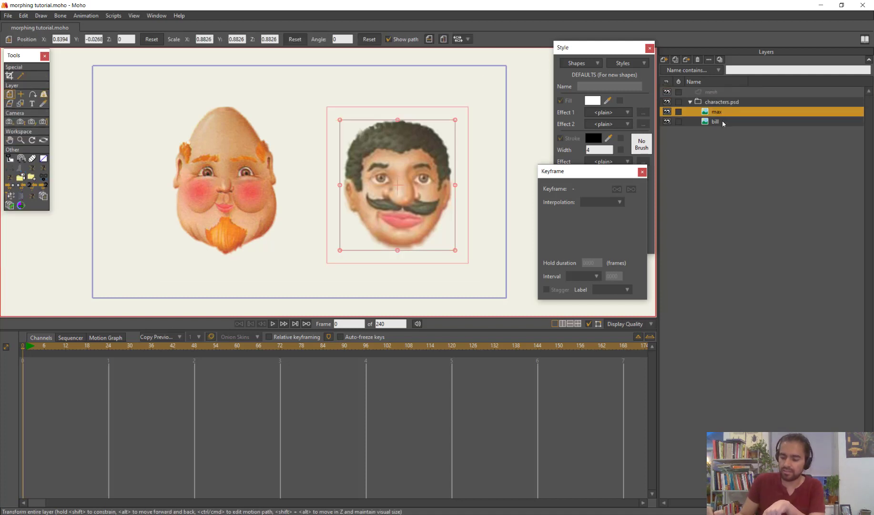
left_click(724, 121)
left_click(731, 115)
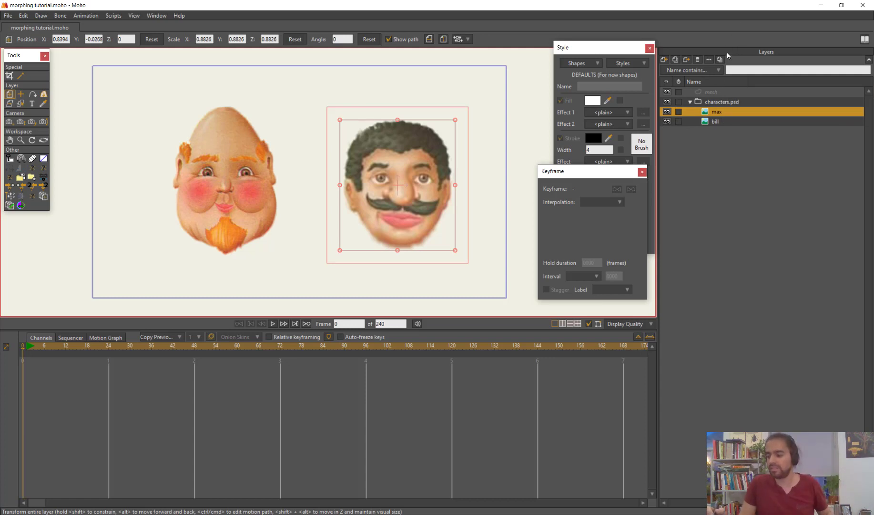
left_click(723, 91)
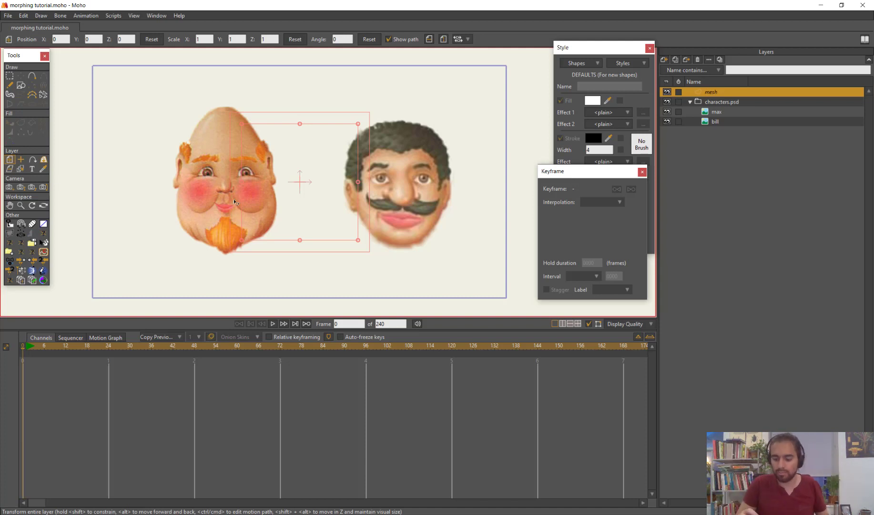
Draw three point lines across the bald face with Add Point: under the eyes, below the nose and below the mouth
left_click(32, 76)
scroll(367, 224, "up", 5)
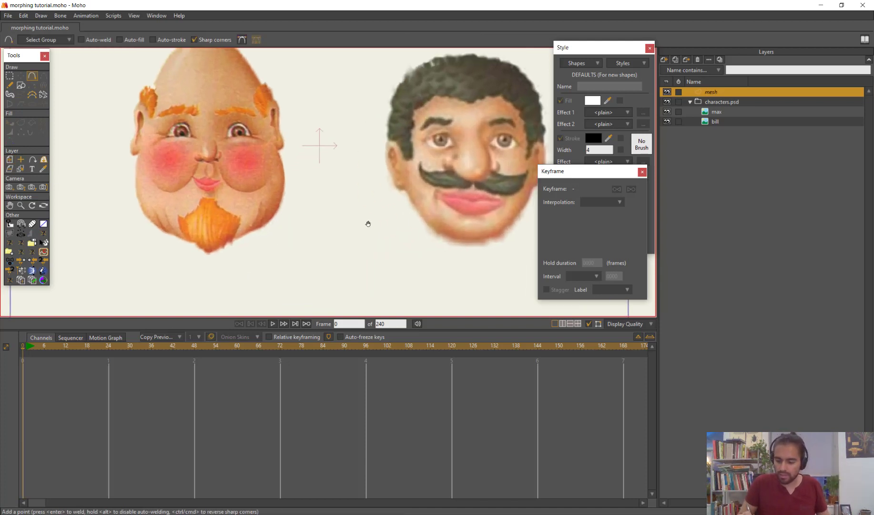
scroll(355, 183, "down", 2)
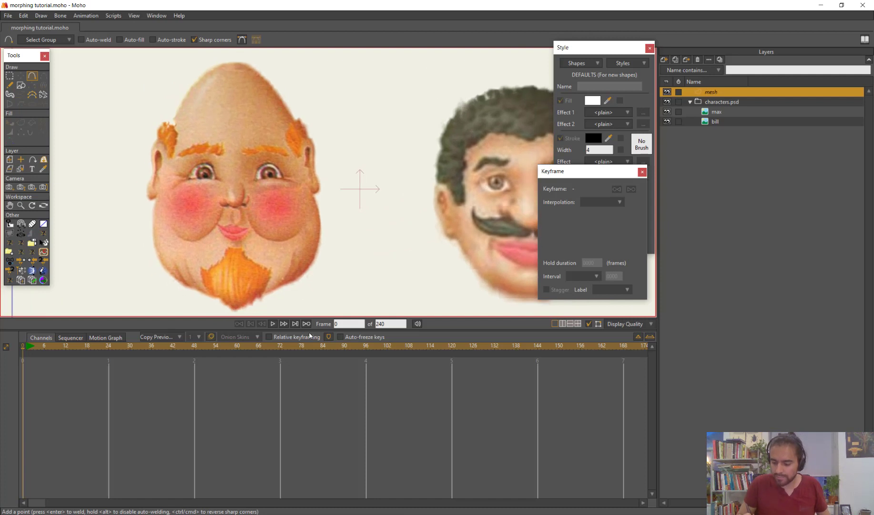
left_click_drag(312, 331, 312, 349)
scroll(355, 272, "up", 2)
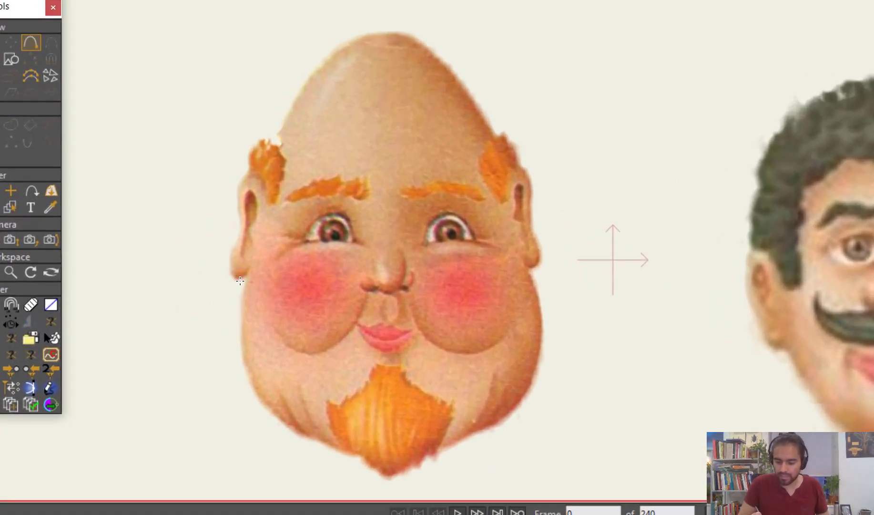
mouse_move(226, 291)
left_mouse_down()
mouse_move(322, 250)
mouse_move(391, 245)
mouse_move(542, 253)
mouse_move(576, 293)
left_mouse_up()
left_click_drag(358, 300, 572, 339)
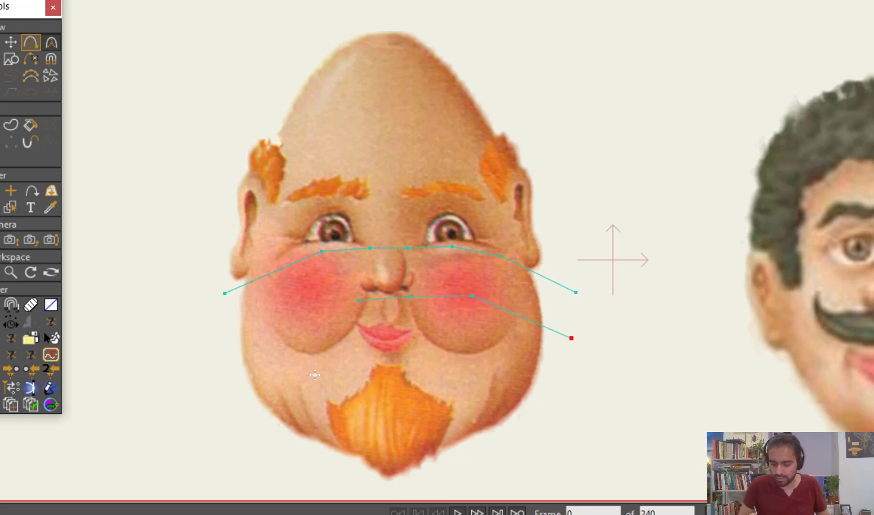
left_click_drag(347, 362, 244, 406)
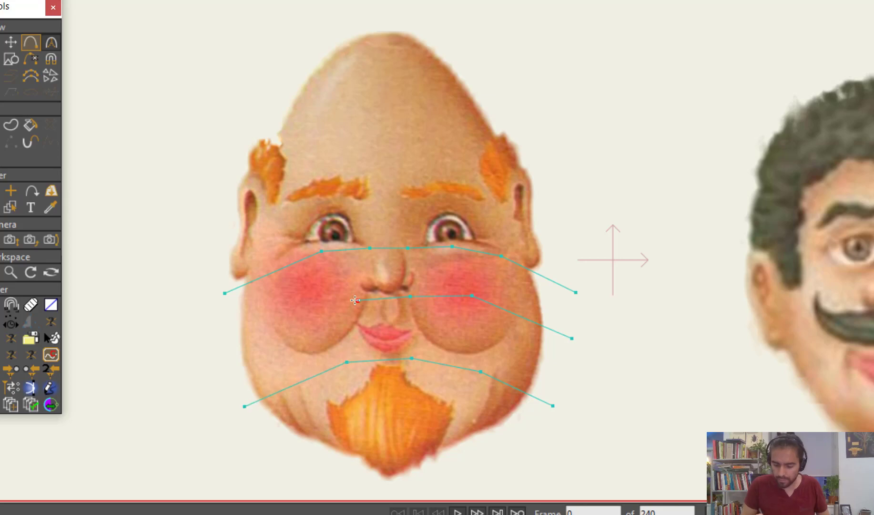
left_click_drag(358, 301, 226, 346)
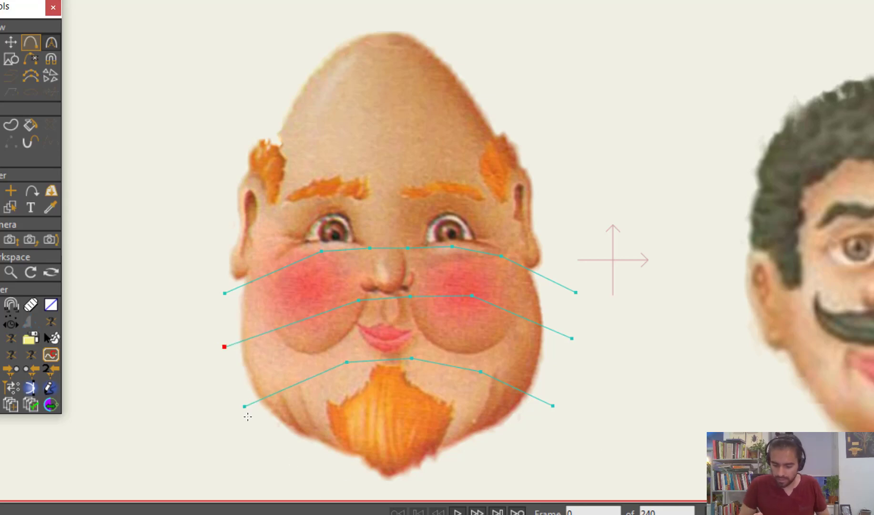
Enclose the bald head in an outline joined to the line ends, and add a line across the forehead
left_click(224, 346)
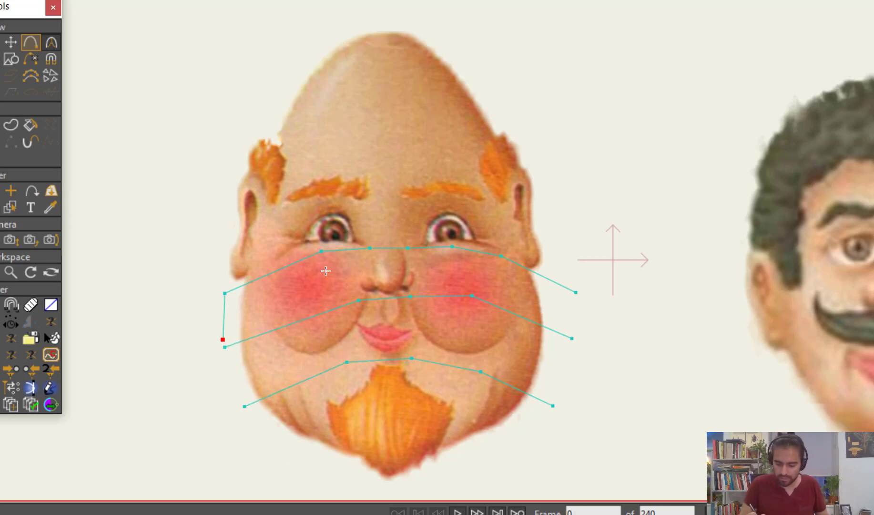
mouse_move(225, 293)
left_mouse_down()
mouse_move(224, 341)
mouse_move(243, 404)
mouse_move(318, 466)
mouse_move(391, 486)
mouse_move(549, 414)
mouse_move(576, 294)
mouse_move(546, 224)
mouse_move(533, 137)
mouse_move(529, 148)
mouse_move(406, 16)
mouse_move(317, 25)
mouse_move(235, 150)
mouse_move(225, 293)
left_mouse_up()
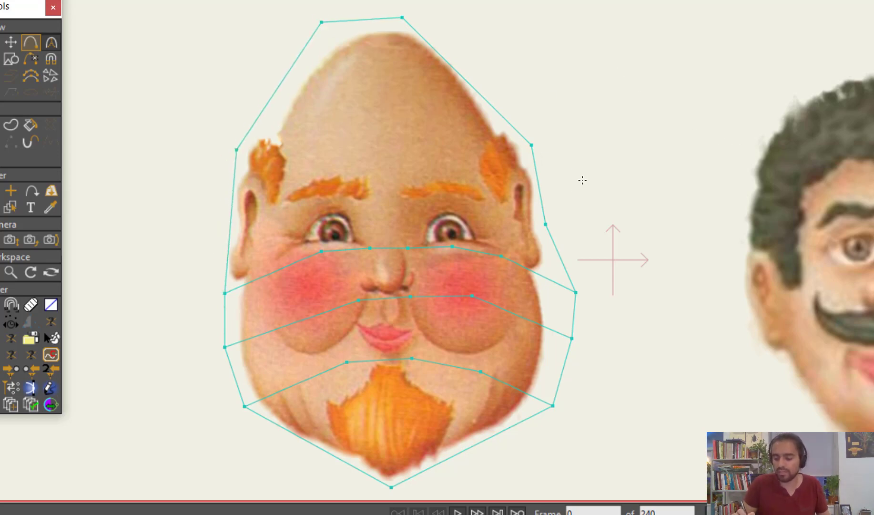
left_click_drag(541, 169, 237, 150)
Reposition the outline points around the top of the bald head and add another line across the upper forehead
key("t")
left_click_drag(533, 144, 490, 61)
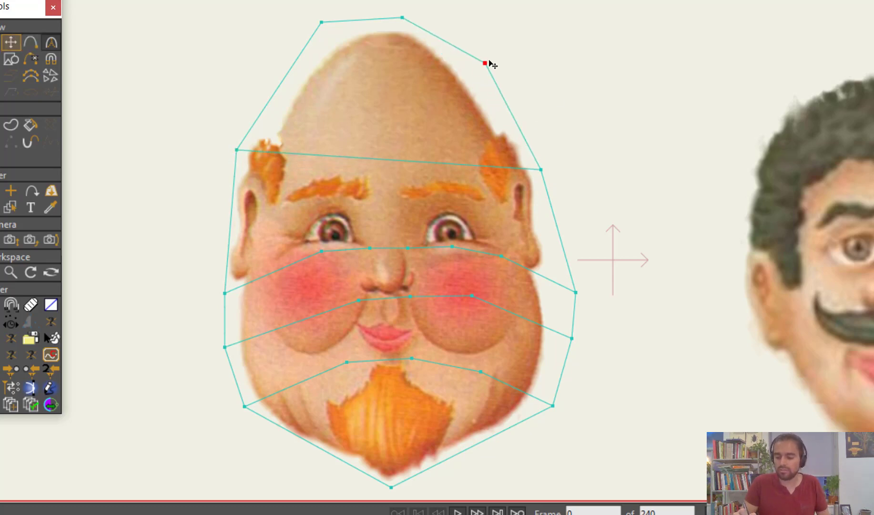
key("a")
left_click_drag(284, 78, 498, 102)
key("t")
left_click_drag(402, 17, 433, 27)
left_click_drag(322, 22, 328, 27)
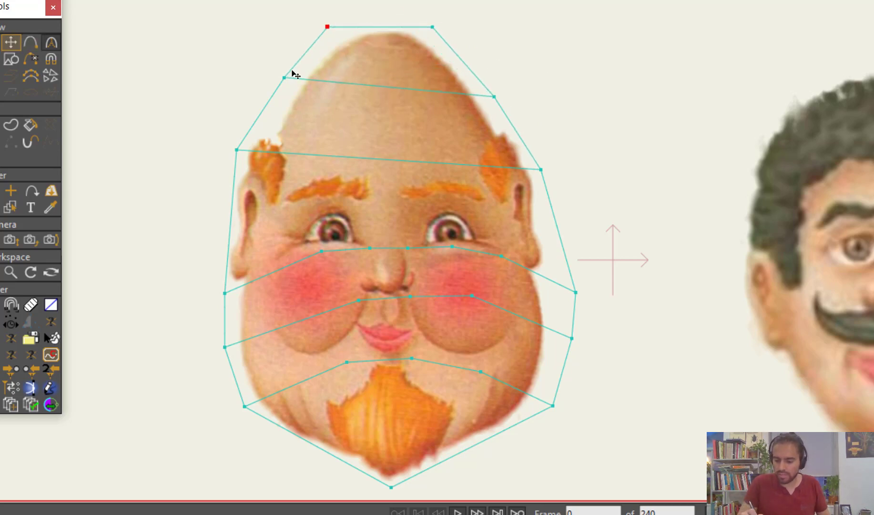
left_click_drag(284, 77, 271, 100)
Add a line across the crown, between the outline's top edge and the upper forehead line
key("c")
left_click(298, 65)
left_click_drag(299, 64, 464, 61)
Draw a vertical centre line from the chin point to the top of the outline, crossing every horizontal line
scroll(633, 321, "down", 3)
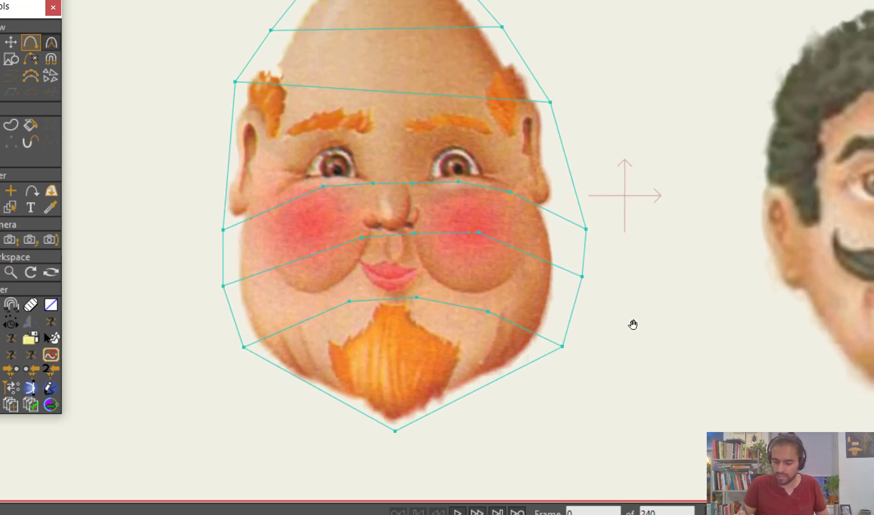
left_click_drag(401, 425, 396, 234)
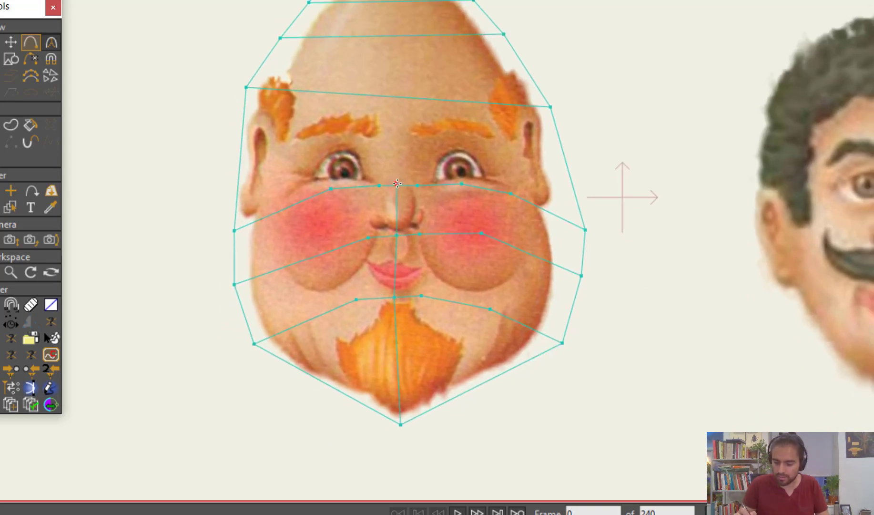
left_click_drag(397, 184, 396, 96)
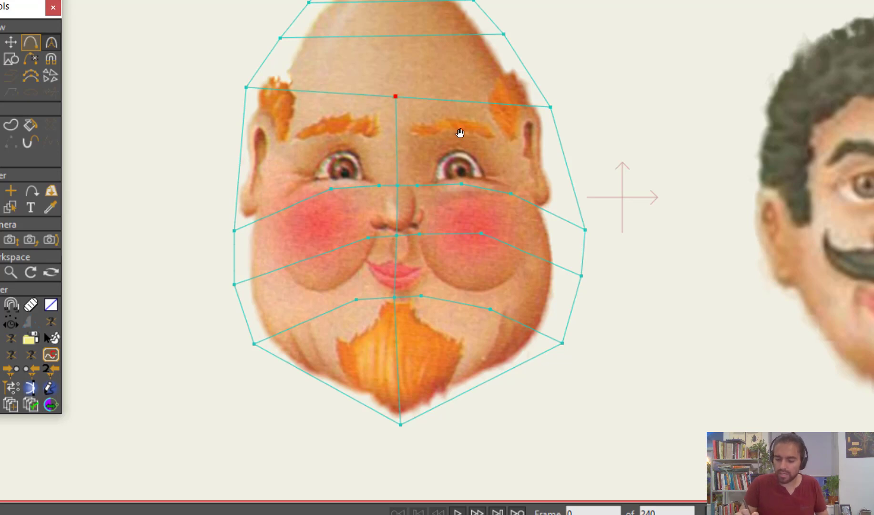
left_click_drag(459, 133, 456, 209)
left_click_drag(393, 173, 385, 40)
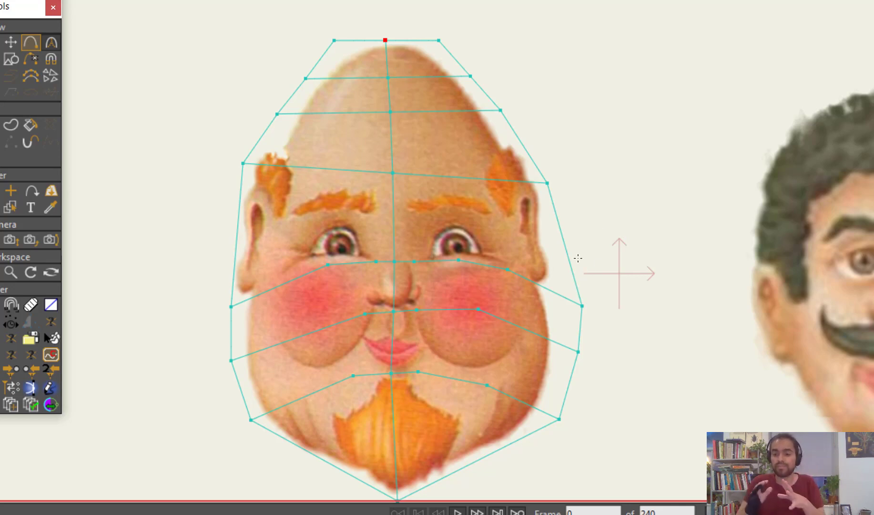
Move the mesh points above and below the mouth so they fit closely around the lips and mouth corners
scroll(535, 357, "up", 1)
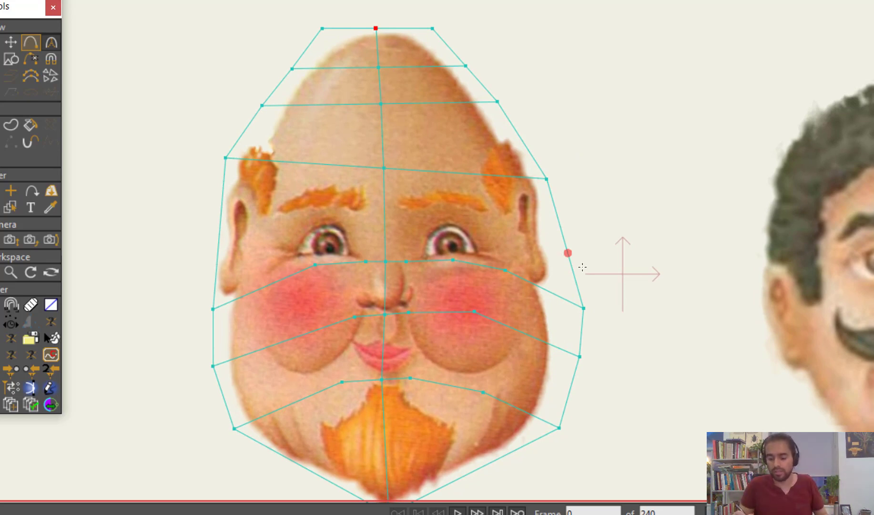
scroll(621, 291, "up", 1)
scroll(624, 293, "down", 2)
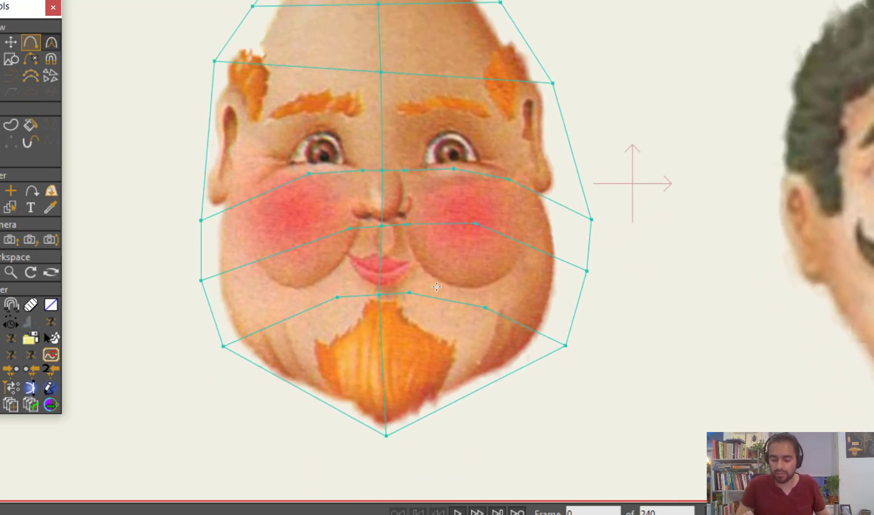
key("t")
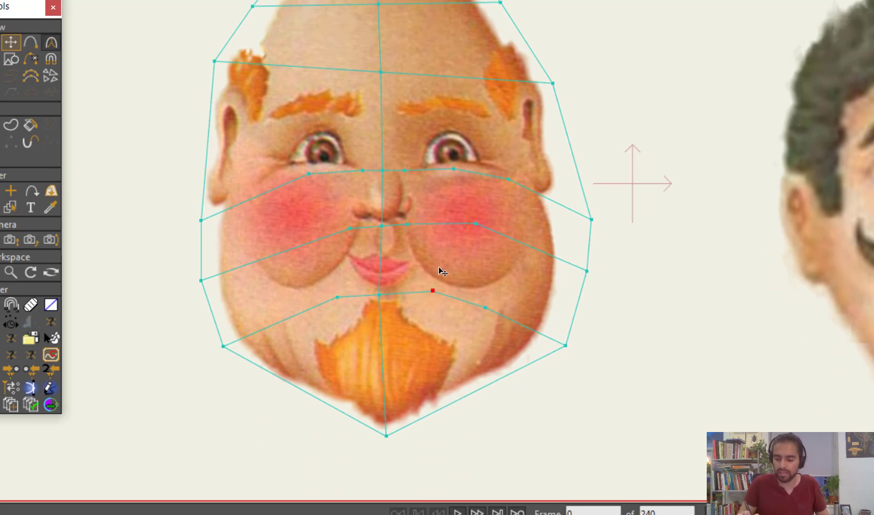
scroll(439, 271, "up", 1)
left_click(328, 222)
left_click_drag(340, 227, 362, 252)
left_click_drag(396, 220, 406, 254)
left_click_drag(326, 248, 321, 255)
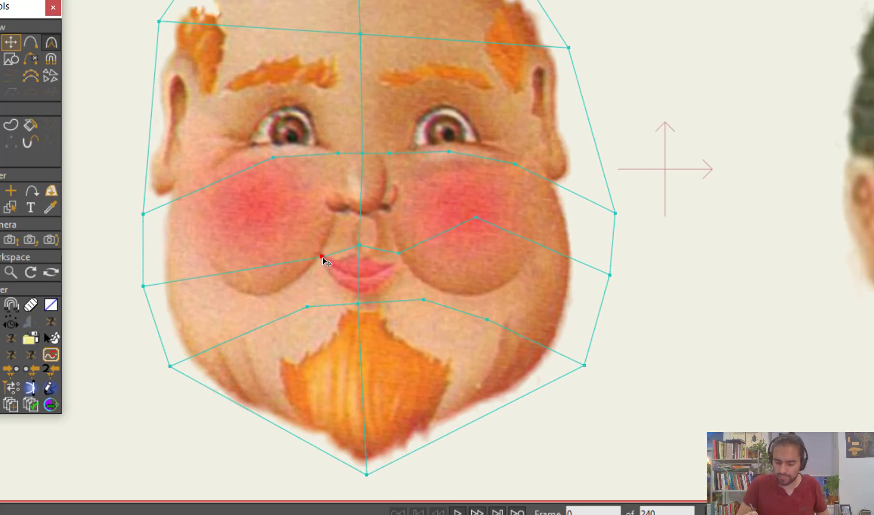
left_click_drag(317, 316, 322, 290)
left_click_drag(425, 298, 400, 253)
Connect the mouth corners down to the jaw outline, and add a line under the nose joined to the eye line and mouth corners
key("a")
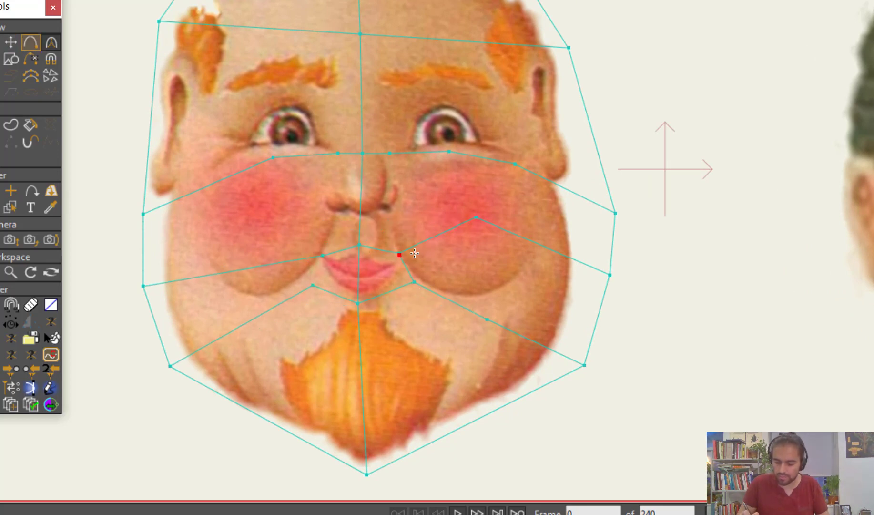
left_click_drag(418, 294, 472, 414)
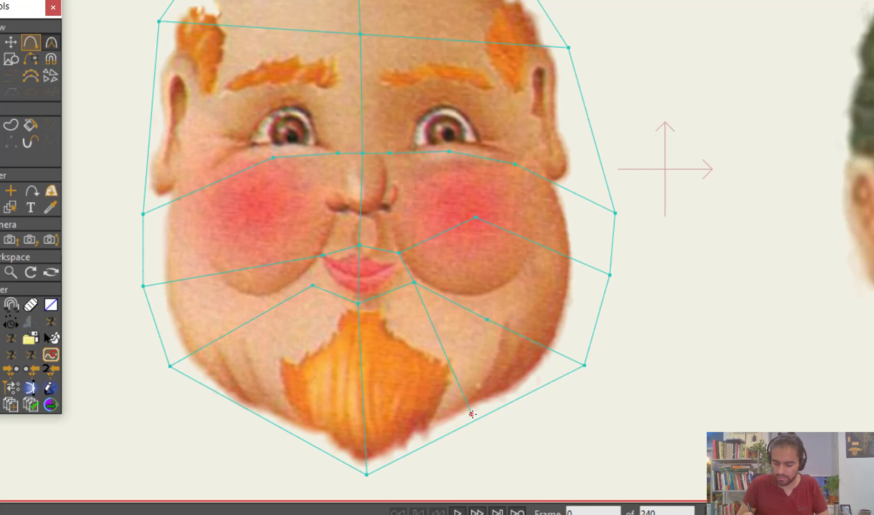
left_click_drag(312, 286, 320, 256)
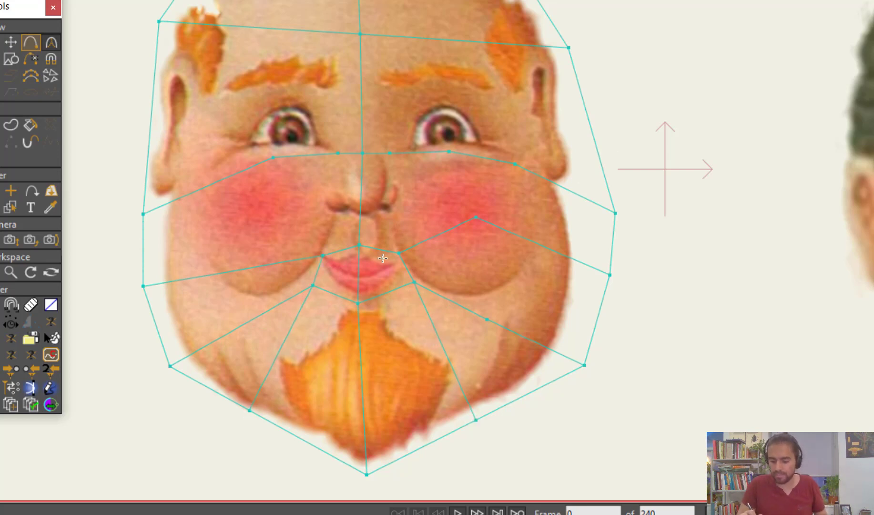
left_click_drag(322, 218, 397, 216)
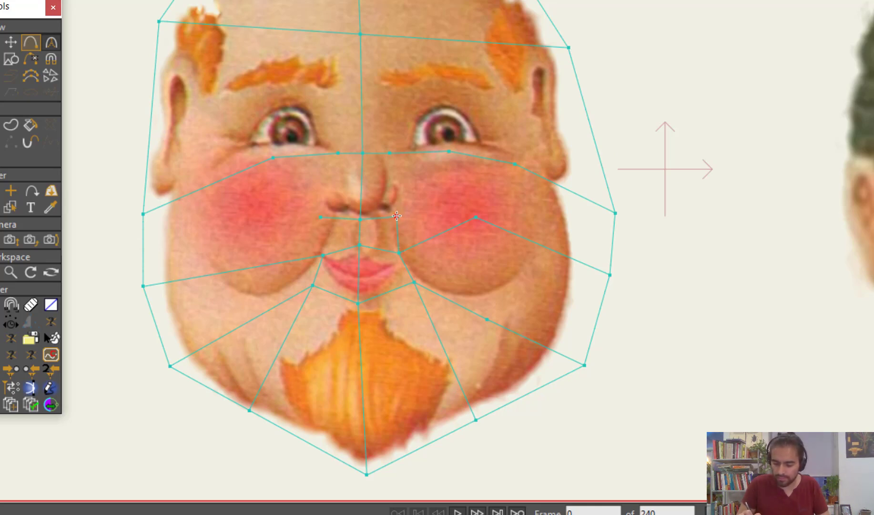
left_click_drag(338, 153, 321, 217)
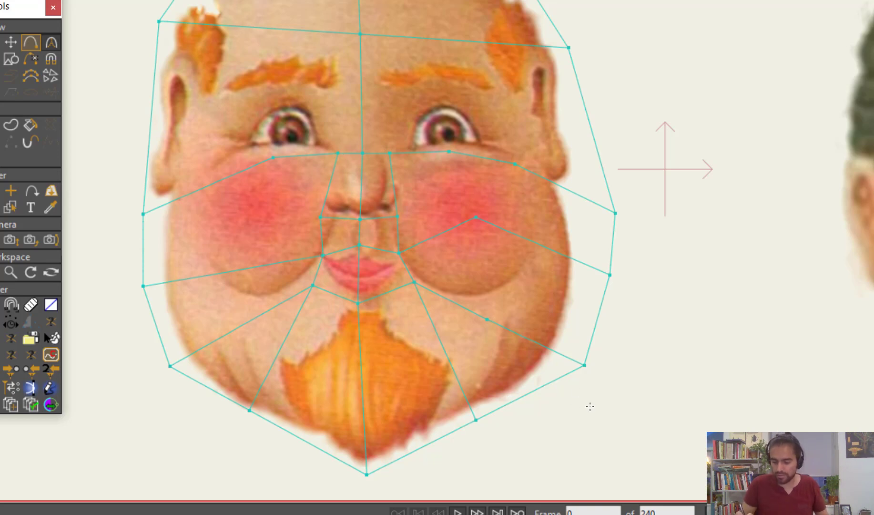
Draw a line down each cheek from the under-eye line through the mouth lines to the jaw outline
scroll(554, 333, "down", 1)
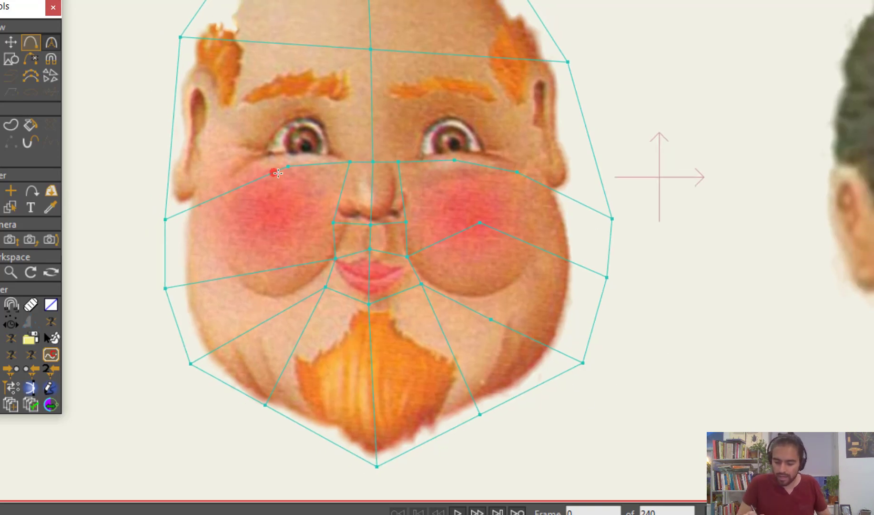
left_click_drag(288, 166, 265, 404)
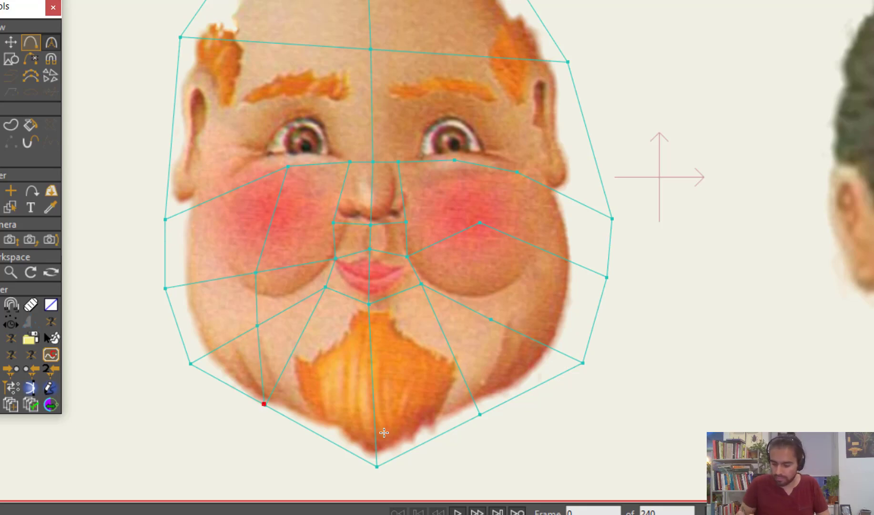
left_click_drag(455, 161, 483, 411)
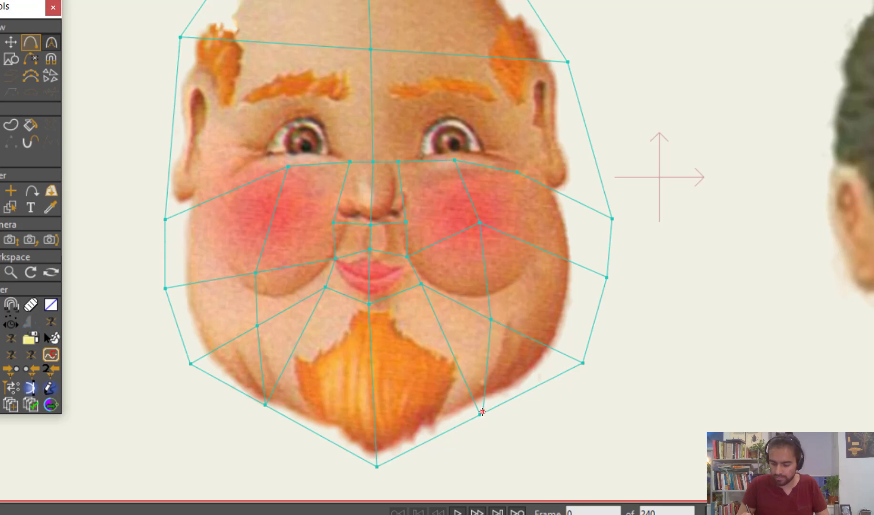
Add a line along the eyebrows from the centre line to the outline on both sides of the head
scroll(585, 285, "up", 5)
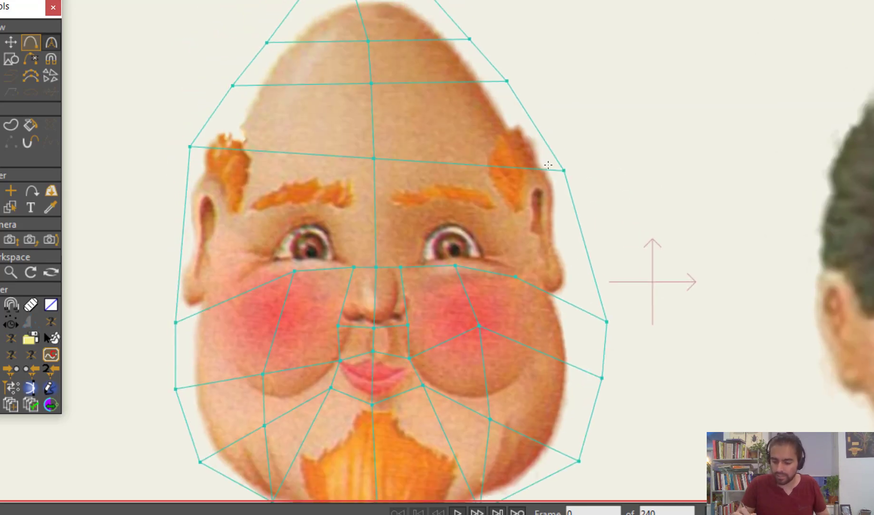
left_click(373, 184)
left_click(176, 196)
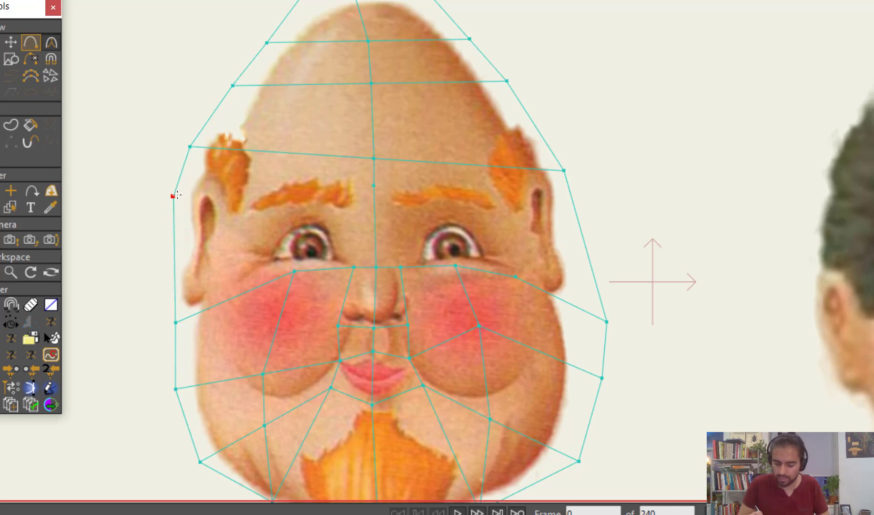
left_click(374, 185)
left_click(616, 200)
left_click_drag(629, 204, 576, 219)
Connect the eyebrow line down to the under-eye line through each eye and beside the nose bridge on both sides
left_click_drag(445, 195, 448, 176)
left_click_drag(449, 175, 455, 263)
left_click_drag(400, 264, 404, 183)
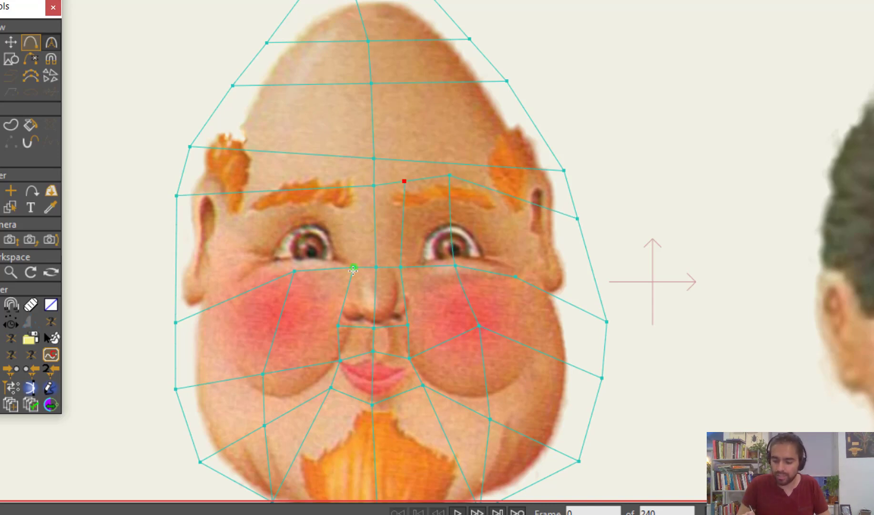
left_click_drag(354, 267, 349, 187)
left_click_drag(294, 271, 301, 191)
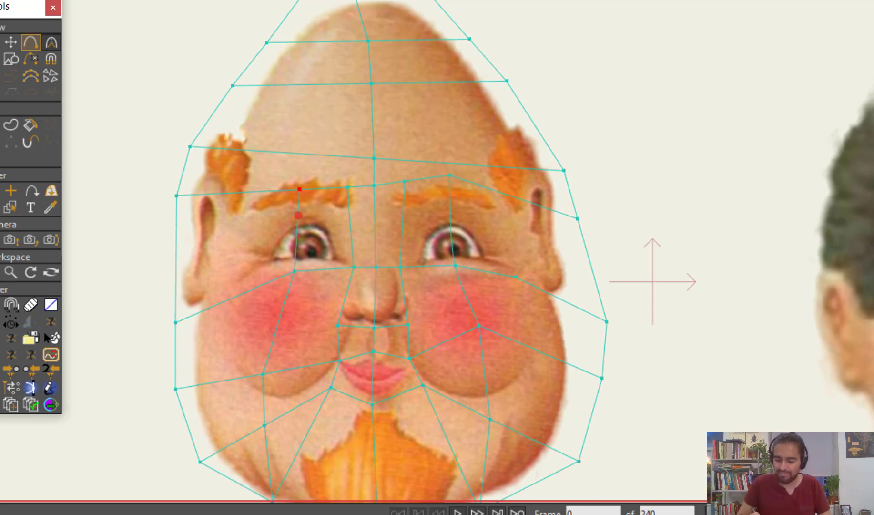
Draw a line from the outer end of the left-hand eyebrow down the outer cheek to the jaw outline, bowing it slightly outward
left_click_drag(245, 192, 246, 189)
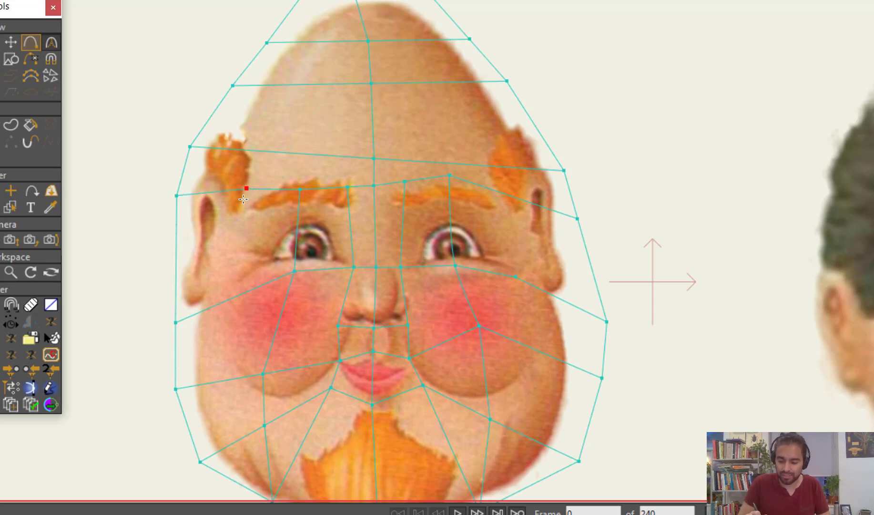
left_click(248, 291)
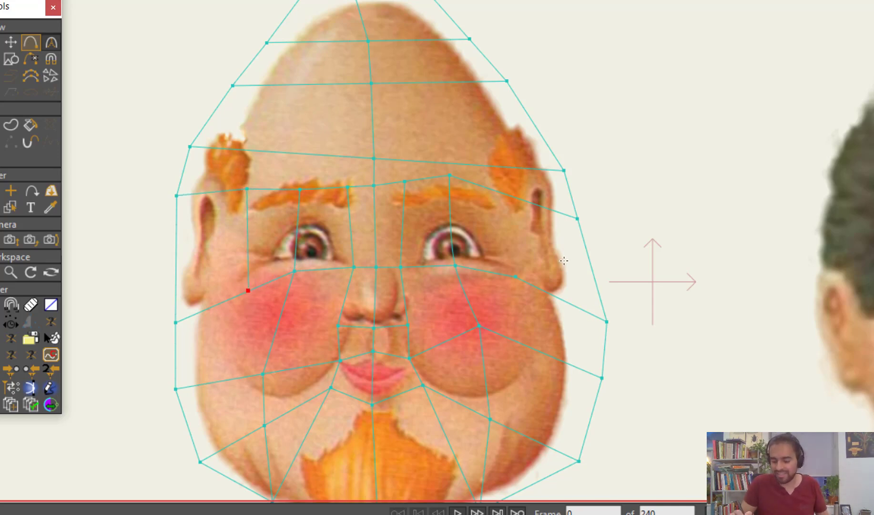
scroll(587, 314, "down", 1)
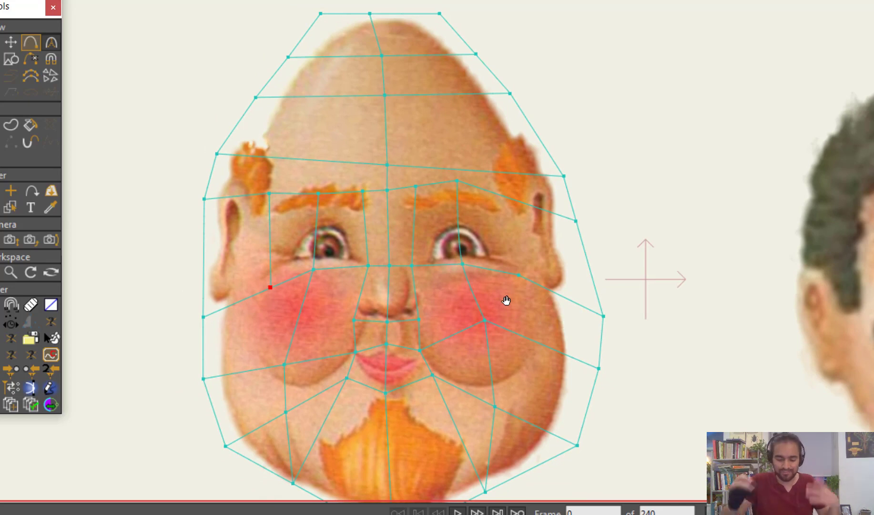
left_click(245, 370)
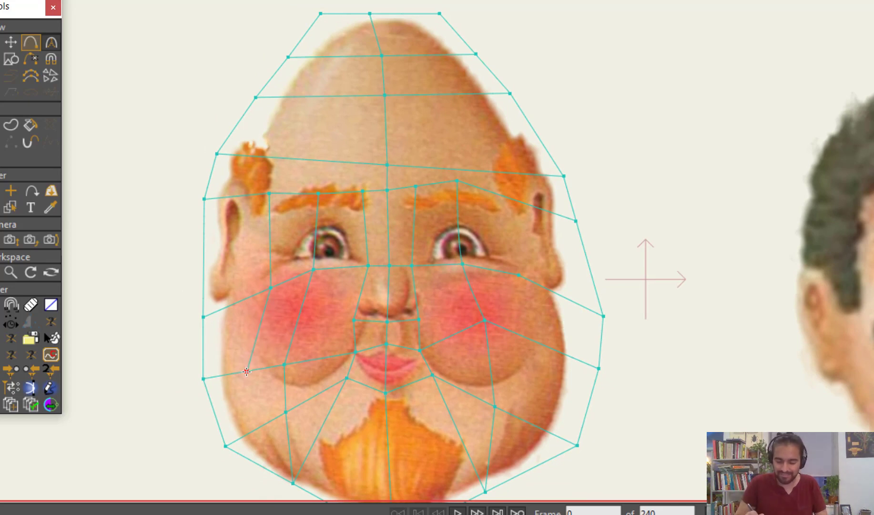
key("t")
left_click_drag(271, 288, 265, 290)
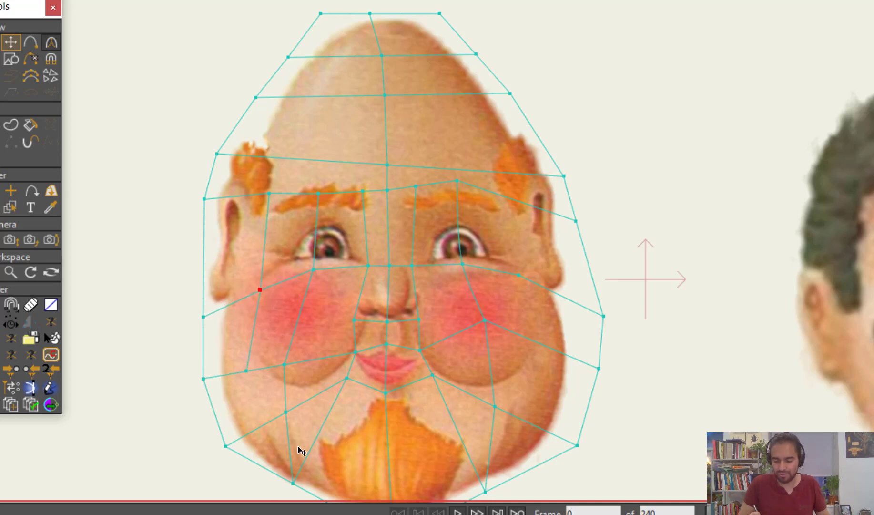
key("a")
left_click_drag(246, 371, 262, 467)
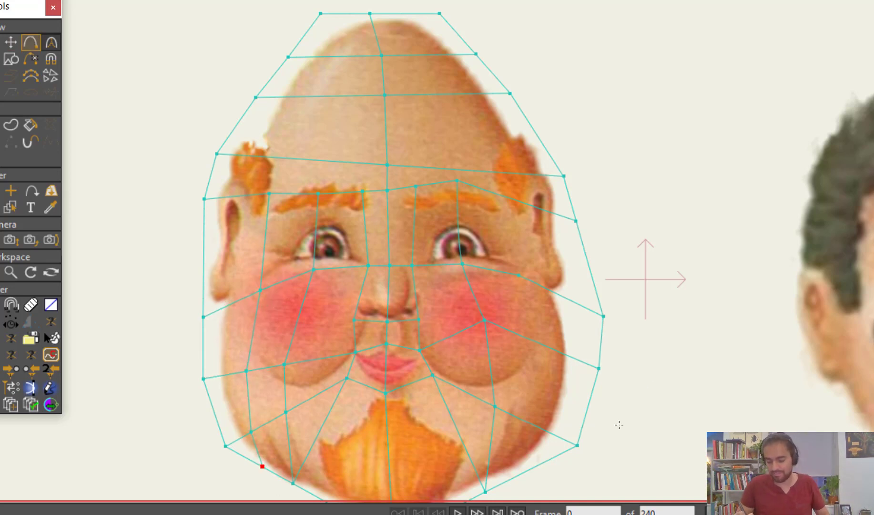
Add a matching line down the right-hand outer cheek, from the eyebrow line beside the ear to the jaw outline
left_click_drag(594, 421, 549, 354)
scroll(548, 353, "down", 1)
left_click_drag(475, 208, 493, 269)
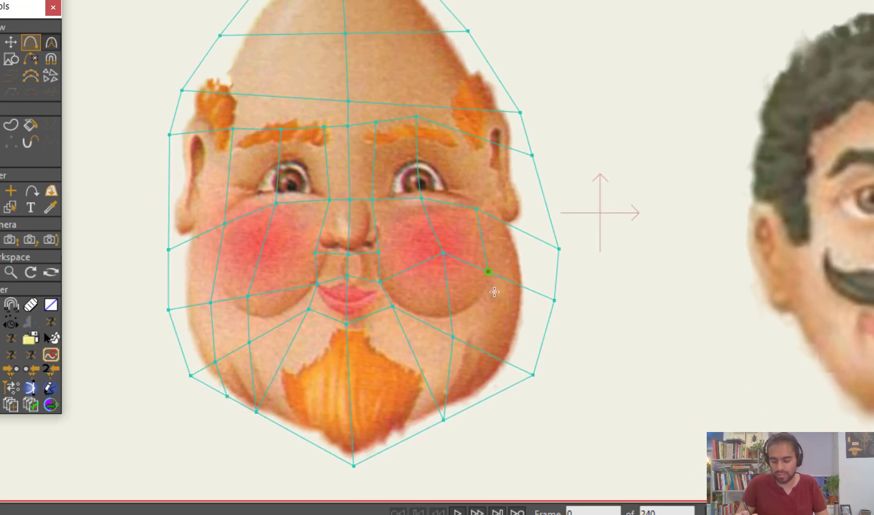
left_click_drag(489, 354, 479, 400)
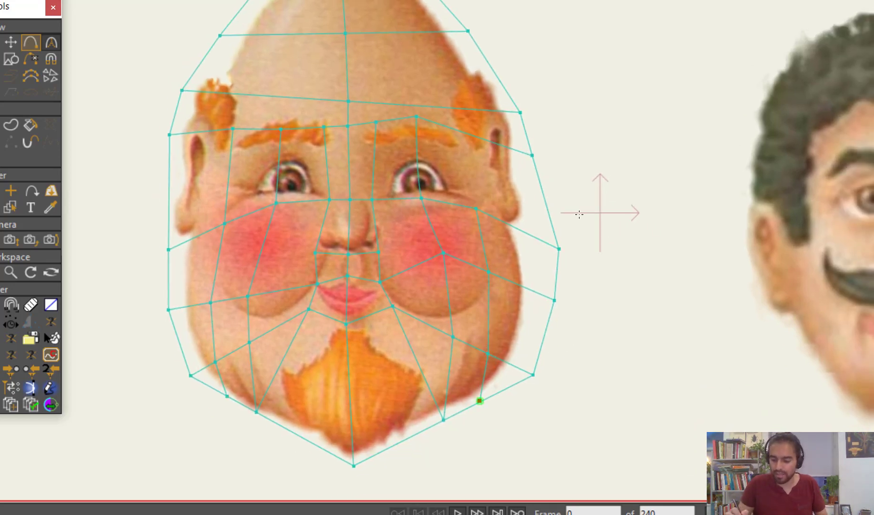
left_click(472, 144)
scroll(553, 165, "down", 1)
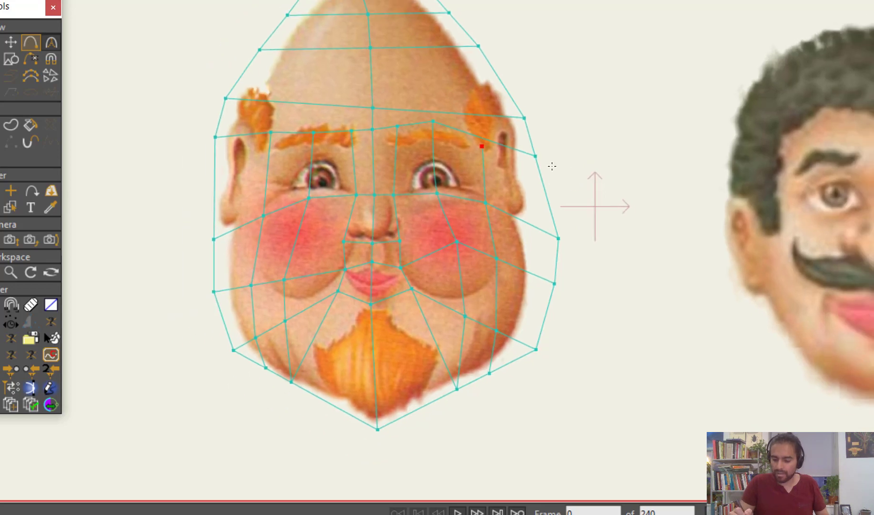
Extend the right-hand temple line up to the top outline, and add a line from the top outline towards the left-hand eye
scroll(576, 128, "up", 1)
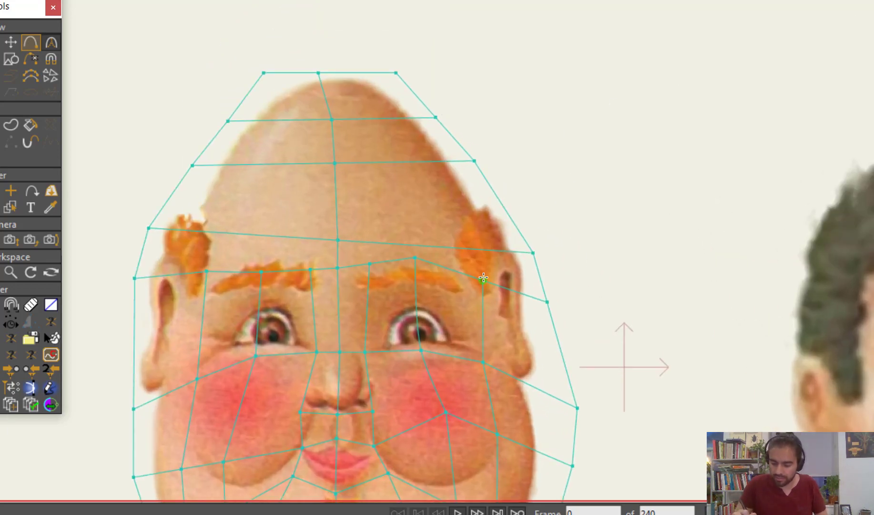
left_click_drag(477, 251, 425, 158)
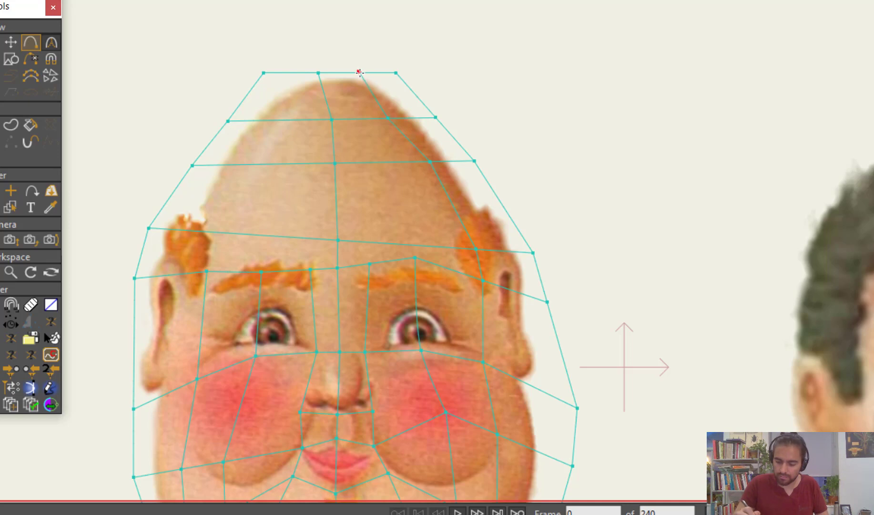
left_click(289, 75)
left_click(276, 119)
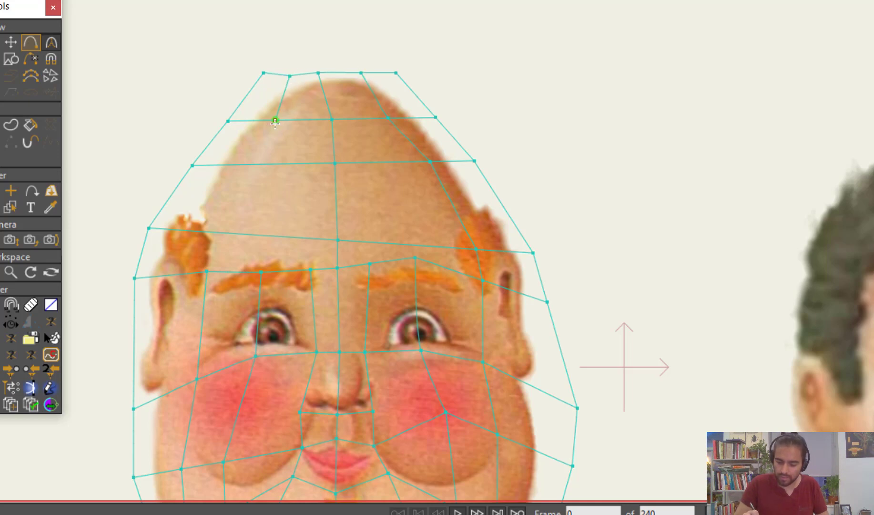
left_click(265, 164)
left_click(256, 236)
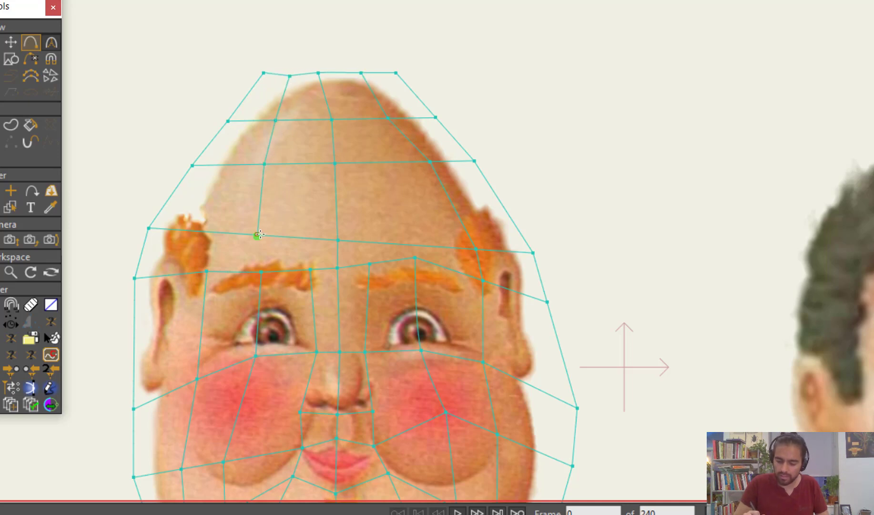
Extend the left-hand temple line up through the three forehead lines to the top outline
left_click(209, 232)
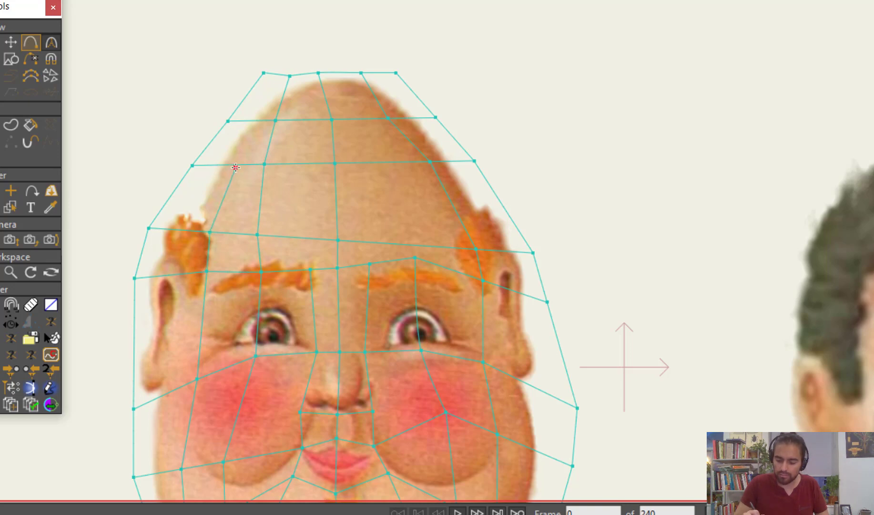
left_click(235, 164)
left_click(250, 123)
left_click(275, 74)
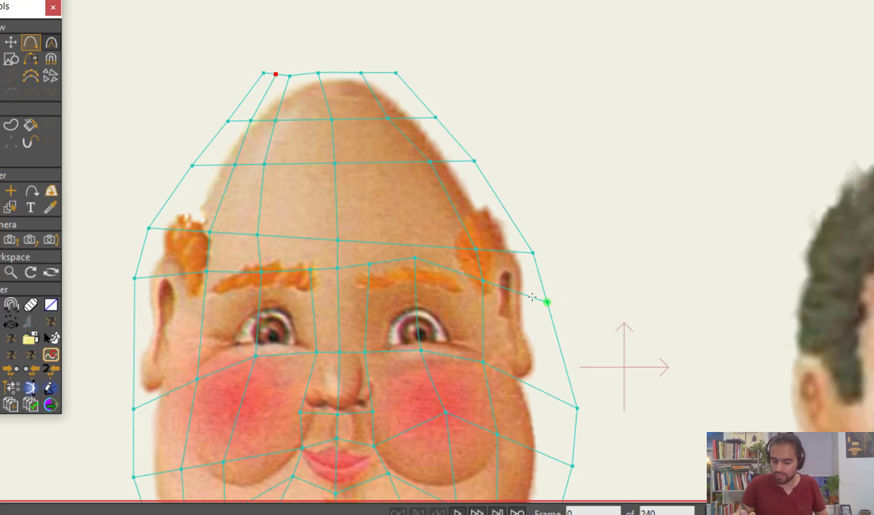
Extend the line at the inner end of the left-hand eyebrow up through the forehead lines to the top outline
scroll(527, 252, "up", 1)
left_click(300, 271)
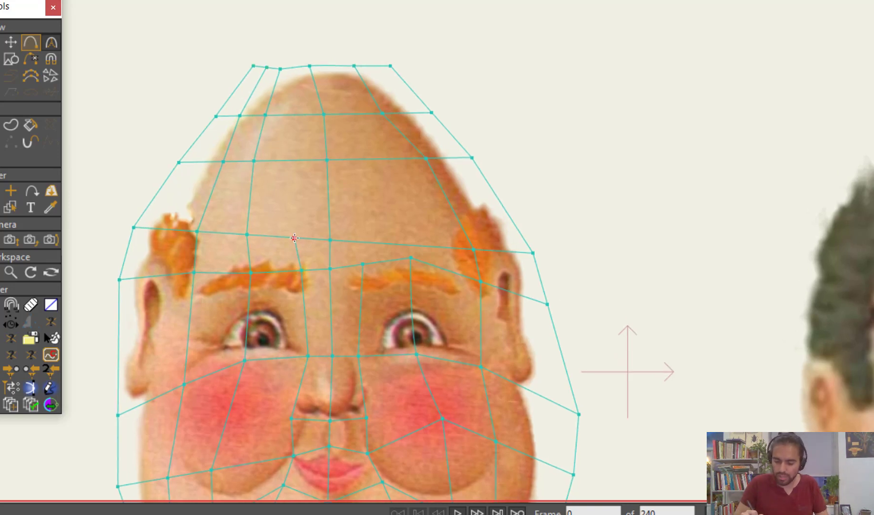
left_click(295, 238)
left_click(295, 164)
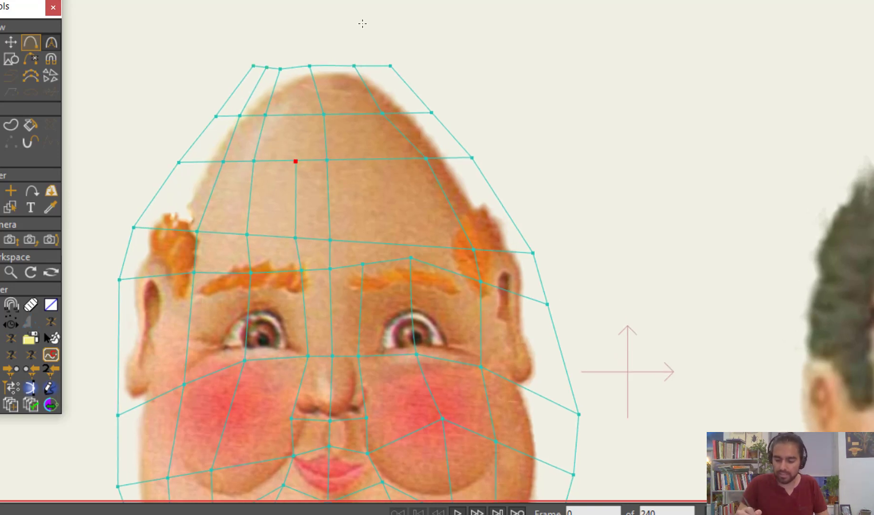
left_click(297, 116)
left_click(294, 67)
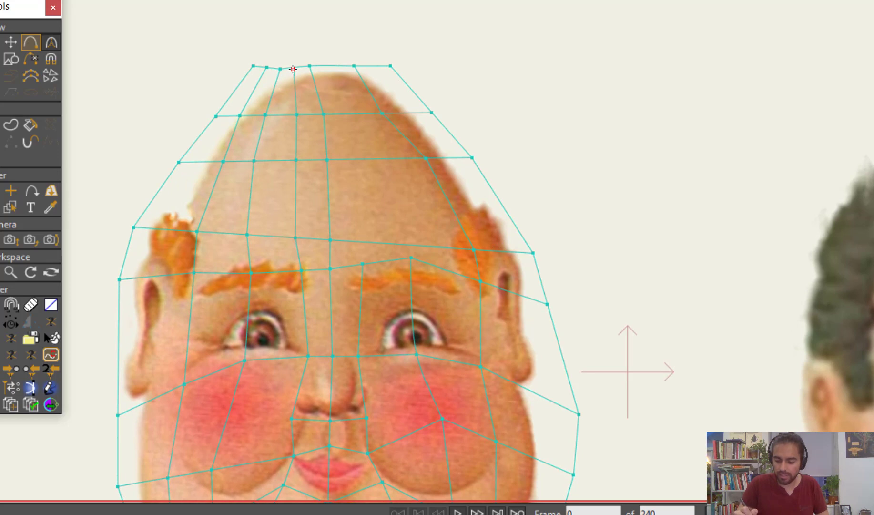
Extend the line at the inner end of the right-hand eyebrow up through the forehead lines to the top outline
left_click(362, 241)
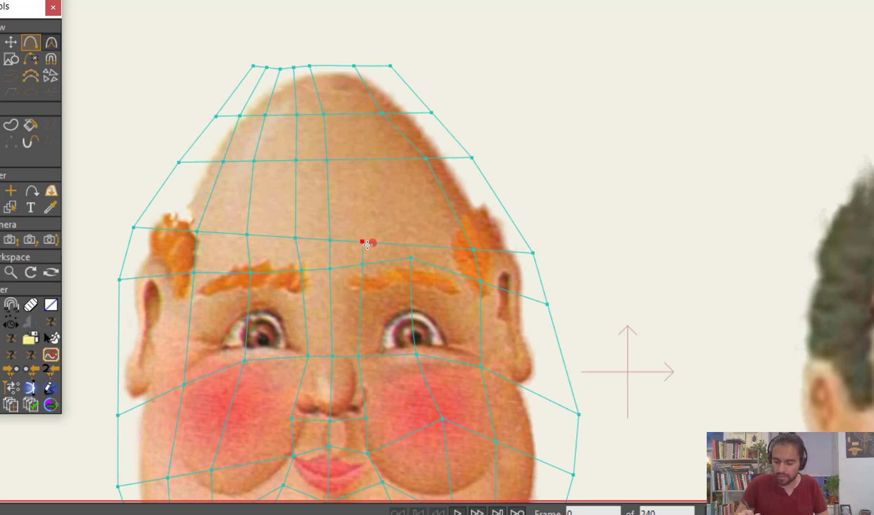
left_click(358, 159)
left_click(342, 116)
left_click(328, 65)
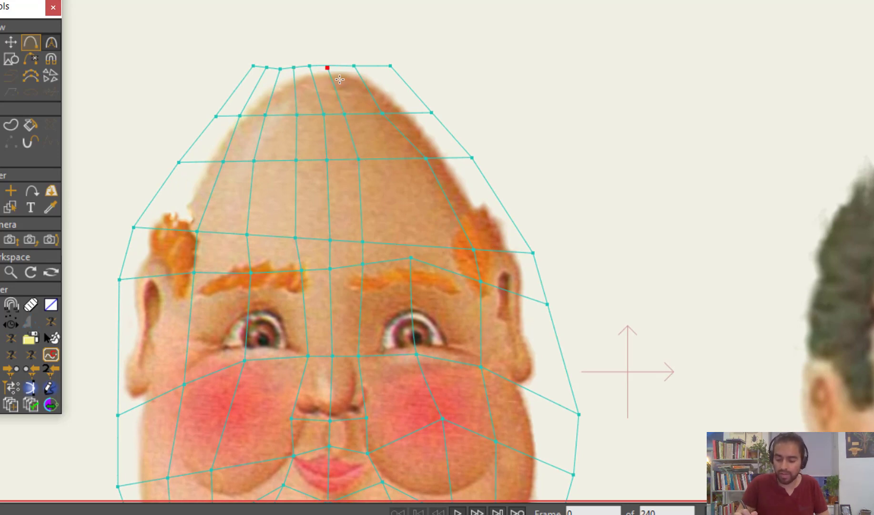
Extend the line above the right-hand eye up through the forehead lines to the top outline
left_click(409, 243)
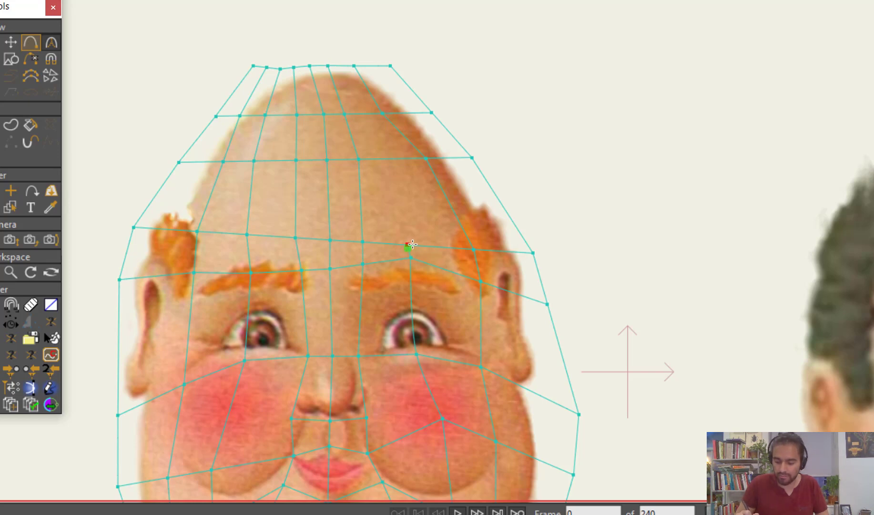
left_click(389, 157)
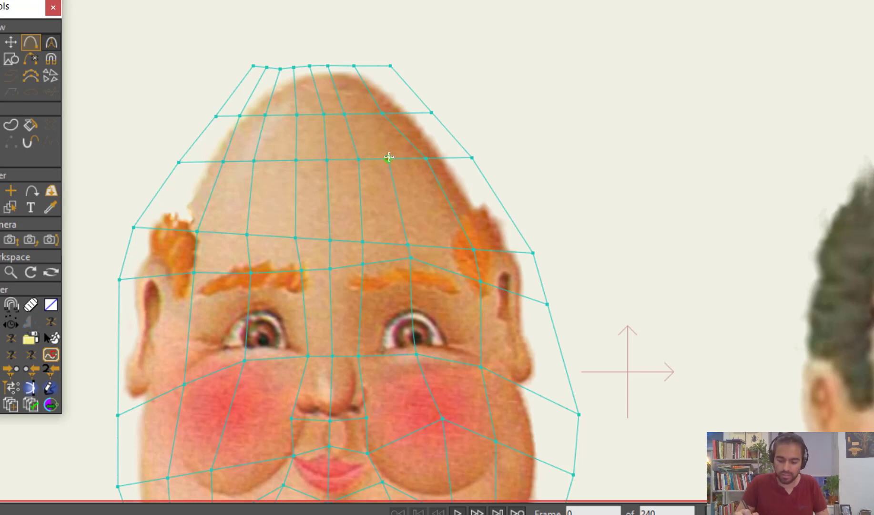
left_click(364, 114)
left_click(347, 64)
left_click_drag(347, 64, 343, 65)
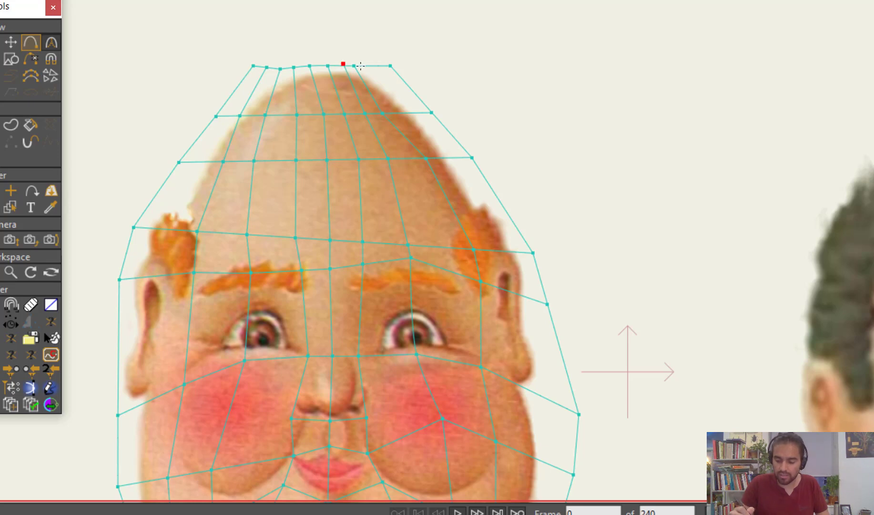
left_click_drag(589, 300, 610, 210)
left_click_drag(610, 209, 661, 168)
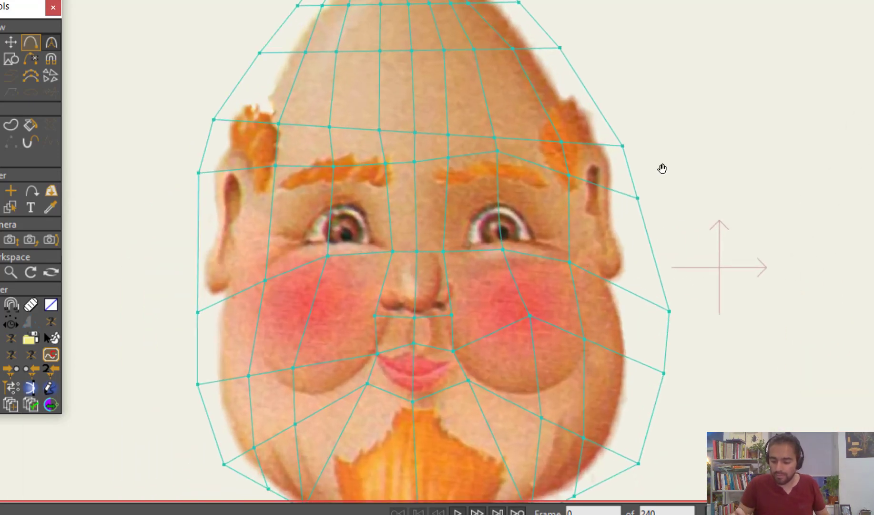
key("t")
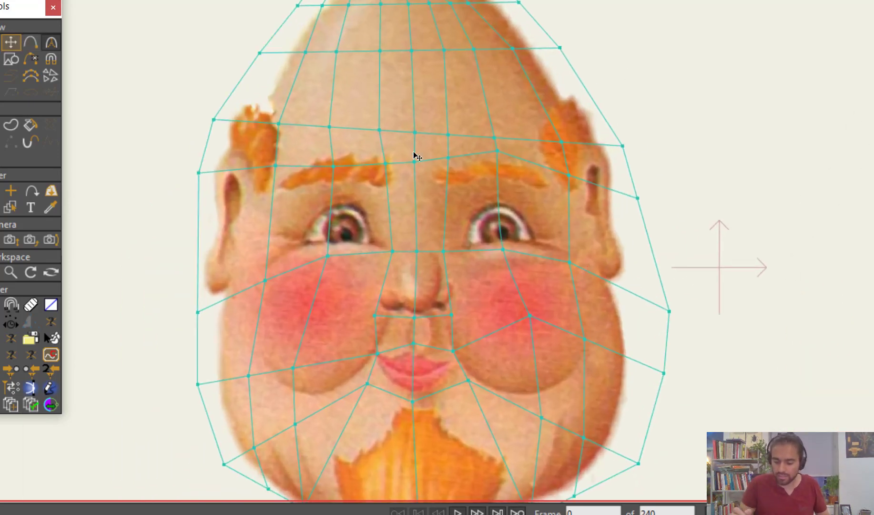
left_click_drag(684, 167, 479, 321)
left_click_drag(479, 321, 637, 227)
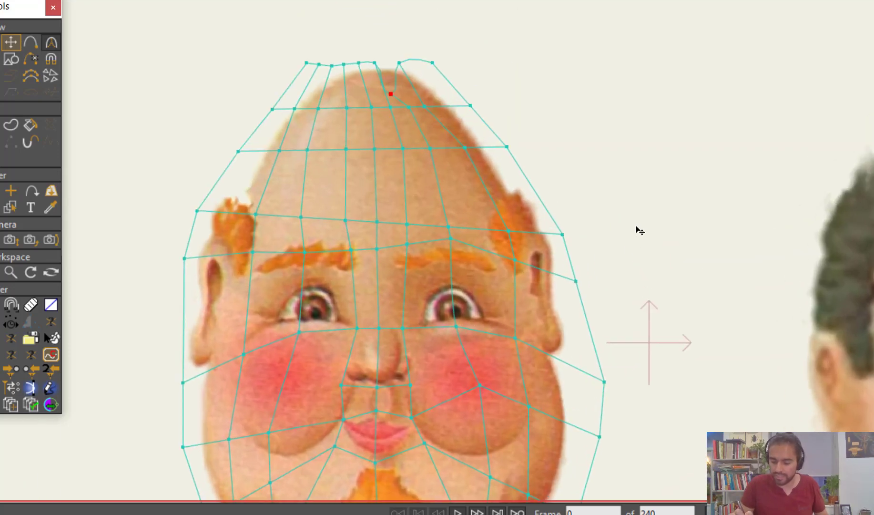
key("ctrl+z")
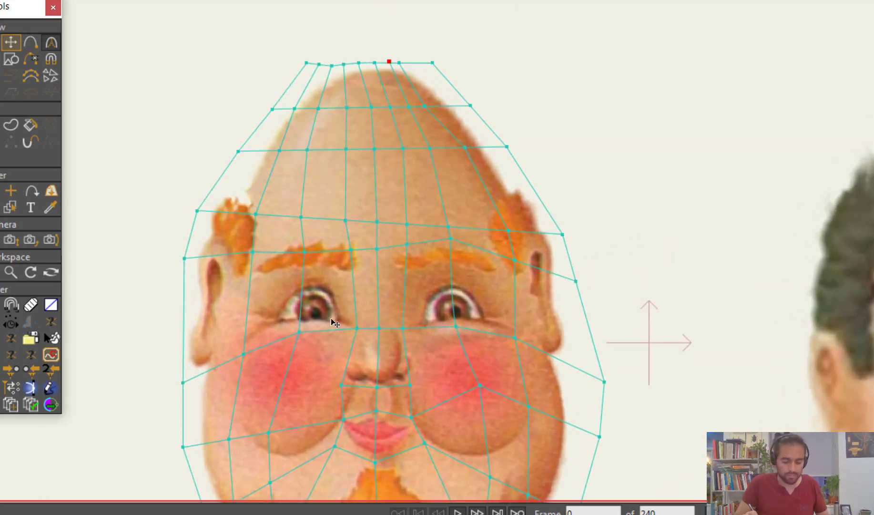
Move the inner points of the eyebrow line down so the line runs below both eyebrows
left_click_drag(304, 264, 303, 283)
left_click_drag(352, 261, 351, 288)
left_click_drag(383, 254, 381, 294)
left_click_drag(413, 258, 409, 300)
left_click_drag(459, 241, 458, 271)
left_click_drag(522, 270, 512, 296)
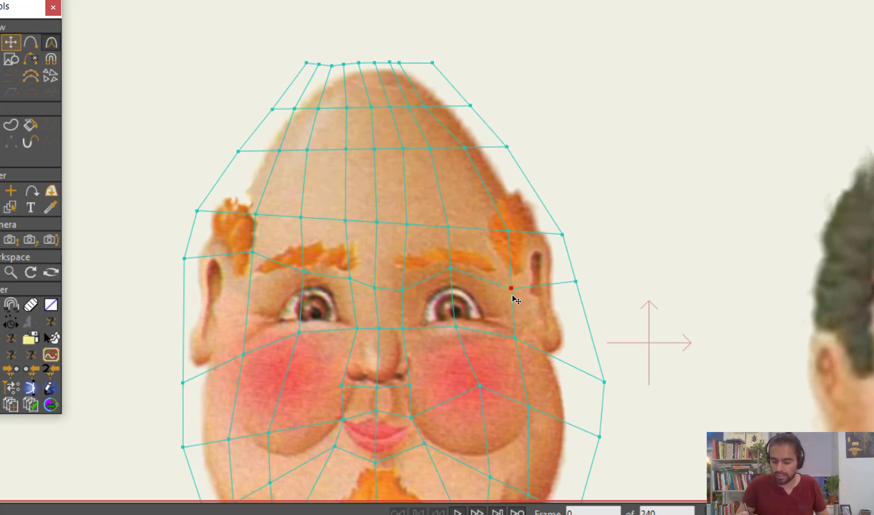
Lower the lowest forehead line to just above the eyebrows, and fit the surrounding points around the left-hand eyebrow
left_click_drag(448, 232, 378, 251)
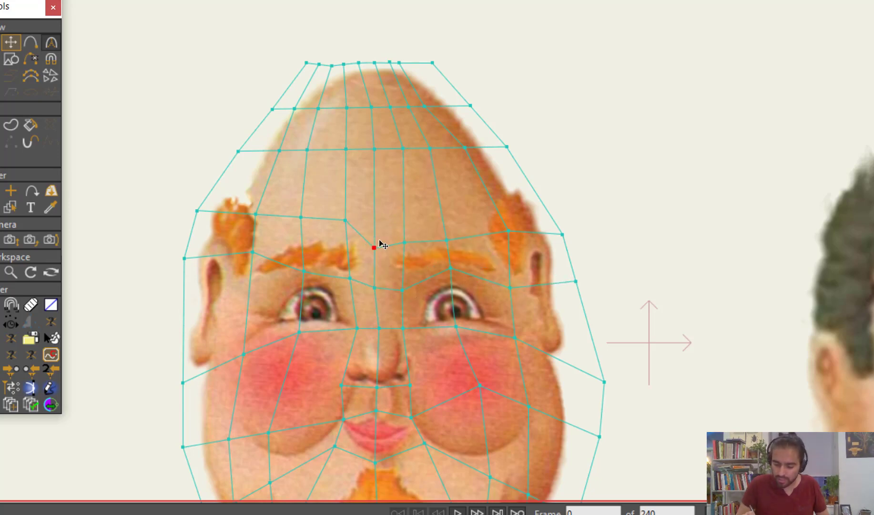
left_click_drag(347, 222, 305, 233)
left_click_drag(258, 255, 255, 274)
left_click_drag(261, 215, 250, 279)
left_click_drag(308, 229, 361, 242)
left_click_drag(351, 279, 364, 283)
left_click_drag(358, 237, 362, 237)
Adjust the mesh points above and below the right-hand eyebrow so they frame its arch and both ends
left_click_drag(403, 289, 394, 284)
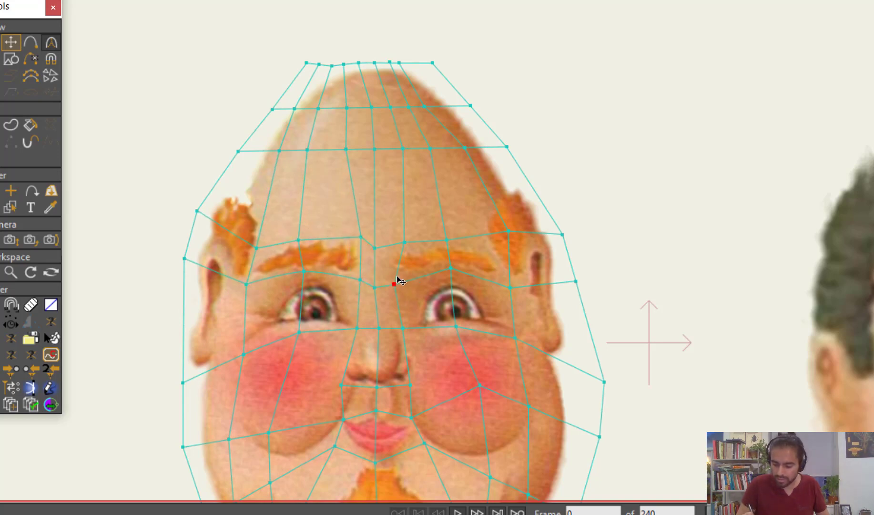
left_click_drag(404, 242, 390, 245)
left_click_drag(448, 242, 448, 238)
left_click_drag(452, 272, 451, 262)
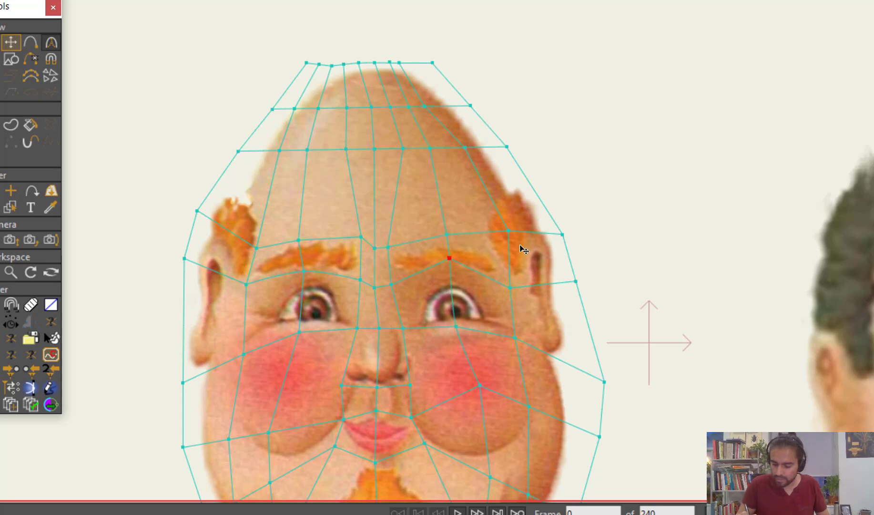
left_click_drag(510, 234, 509, 246)
left_click_drag(508, 290, 504, 281)
left_click_drag(508, 244, 495, 250)
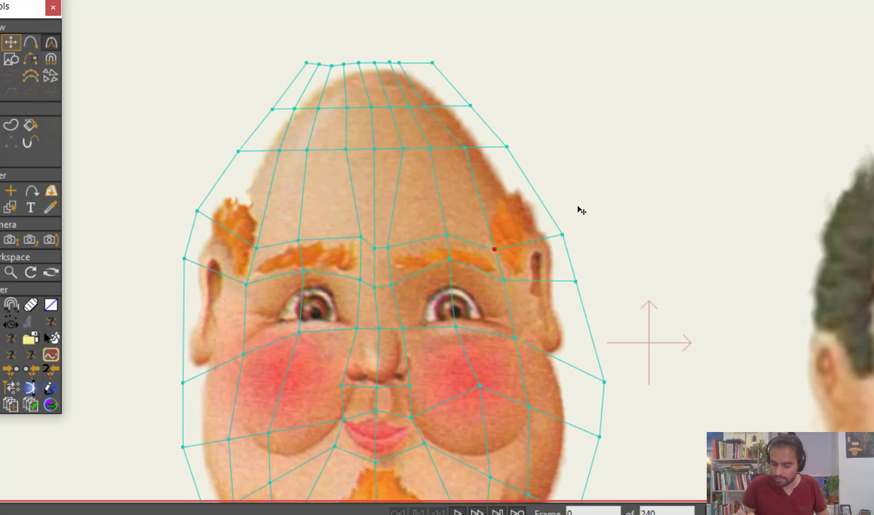
Lower the inner points of the middle forehead line across the whole mesh to roughly mid-forehead
left_click_drag(466, 148, 469, 182)
left_click_drag(431, 149, 432, 188)
left_click_drag(404, 149, 395, 189)
left_click_drag(375, 149, 371, 197)
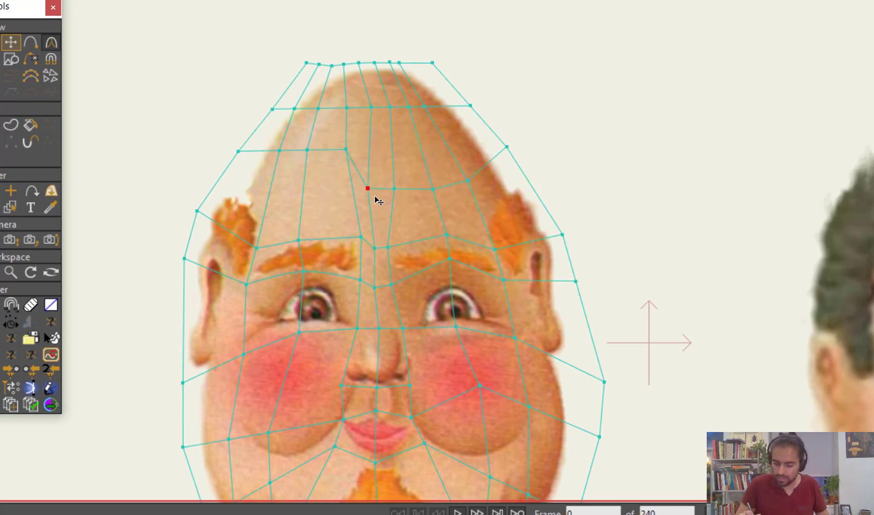
left_click_drag(346, 150, 348, 193)
left_click_drag(307, 150, 304, 193)
left_click_drag(280, 151, 276, 192)
Lower the uppermost forehead line's inner points and fit the outline points on both sides of the crown closer to the head
left_click_drag(295, 109, 315, 134)
left_click_drag(347, 108, 435, 138)
left_click_drag(470, 106, 476, 125)
left_click_drag(433, 63, 440, 85)
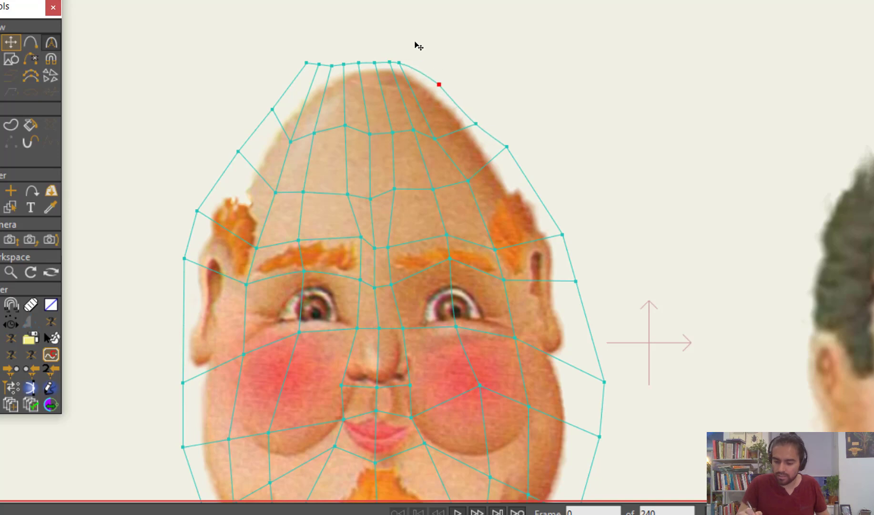
left_click_drag(307, 63, 271, 117)
Pull the mesh outline along the right-hand cheek and jaw in closer to the face, and adjust the chin points
scroll(653, 205, "down", 4)
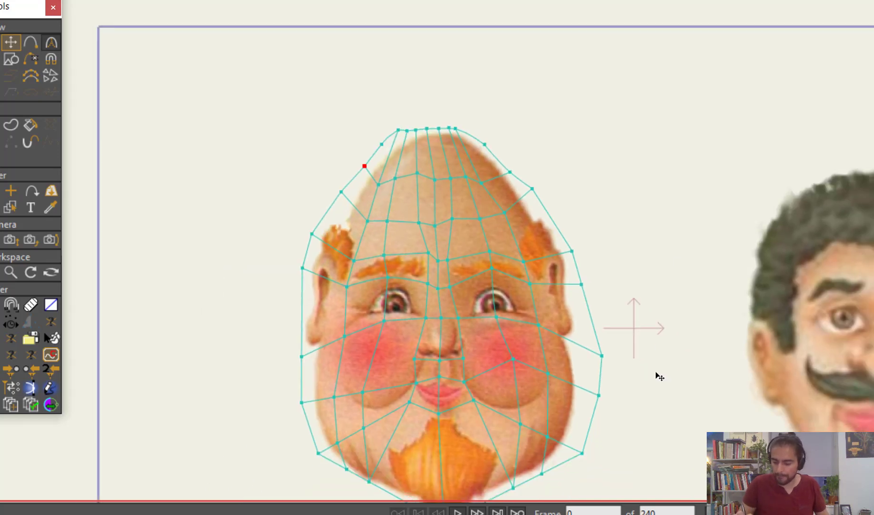
left_click_drag(656, 373, 622, 281)
left_click_drag(569, 248, 547, 244)
left_click_drag(566, 287, 547, 278)
left_click_drag(550, 345, 542, 342)
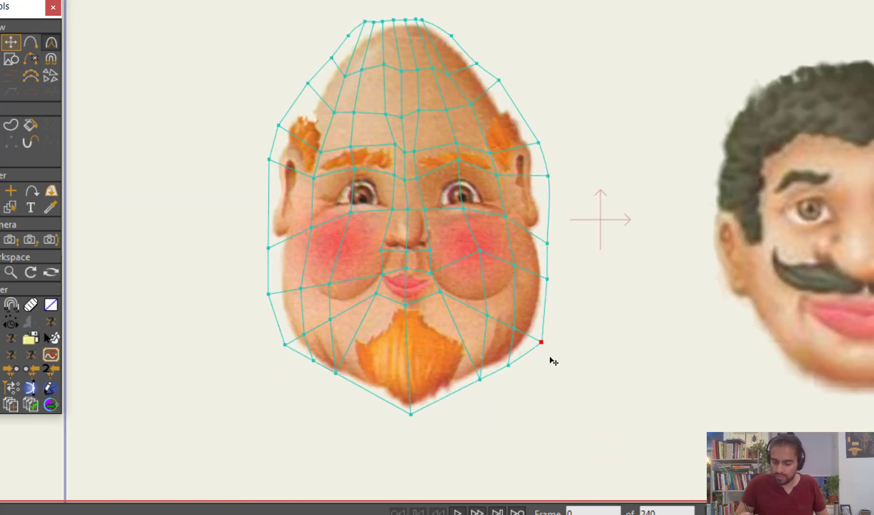
mouse_move(480, 380)
left_mouse_down()
mouse_move(468, 389)
mouse_move(480, 379)
left_mouse_up()
left_click_drag(414, 415, 418, 415)
Continue the lower chin line across the middle of the orange beard to join the mesh point on the right-hand jaw
scroll(512, 393, "up", 3)
key("a")
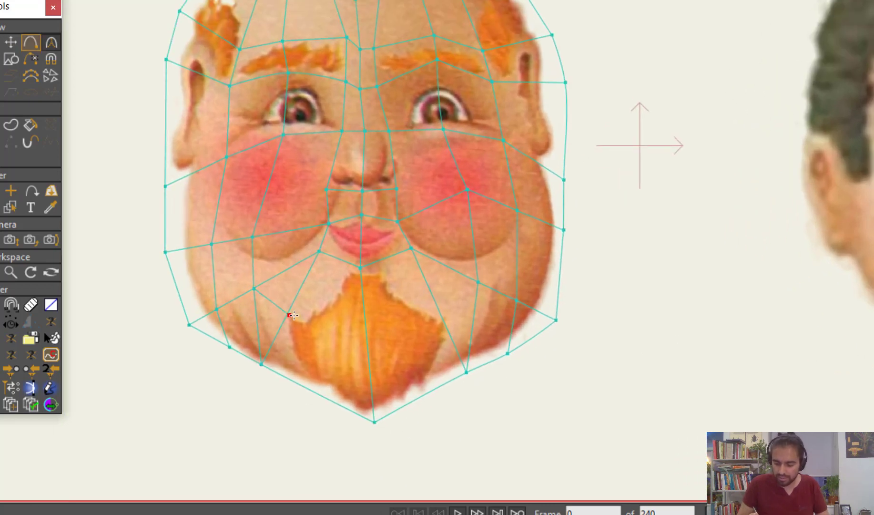
left_click_drag(287, 313, 366, 339)
left_click_drag(365, 338, 479, 284)
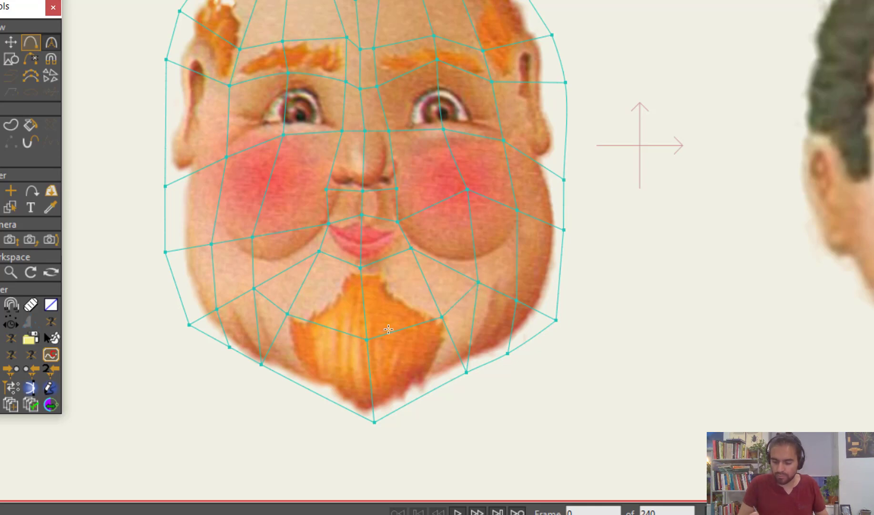
Try triangulating the whole face mesh with Triangulate 2D Mesh
scroll(618, 281, "down", 1)
left_click_drag(618, 281, 593, 357)
scroll(593, 357, "down", 2)
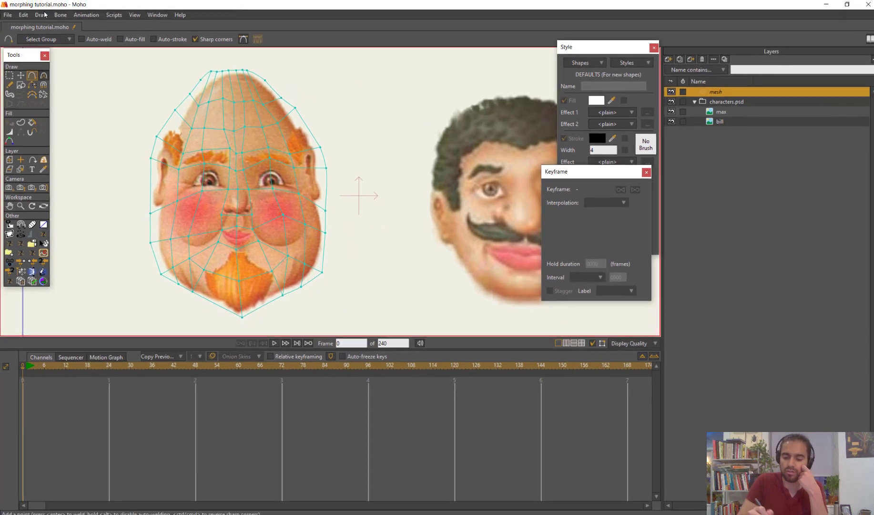
left_click(42, 15)
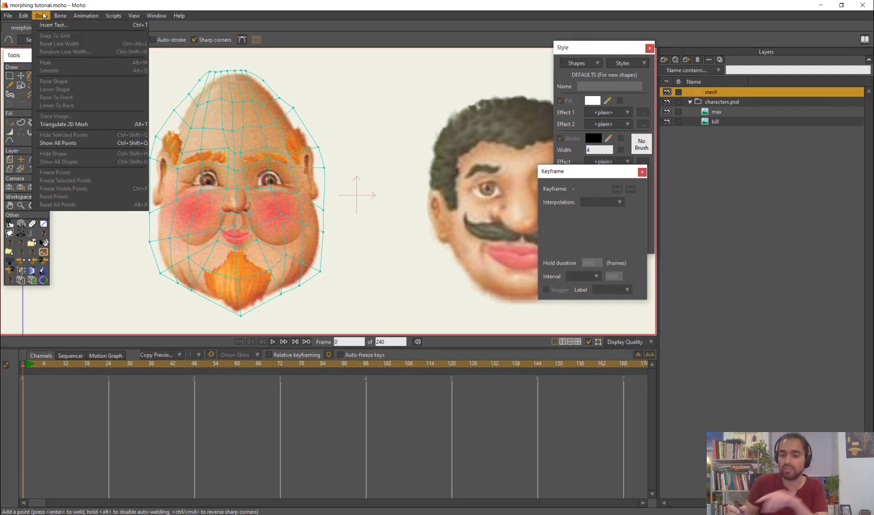
left_click(105, 125)
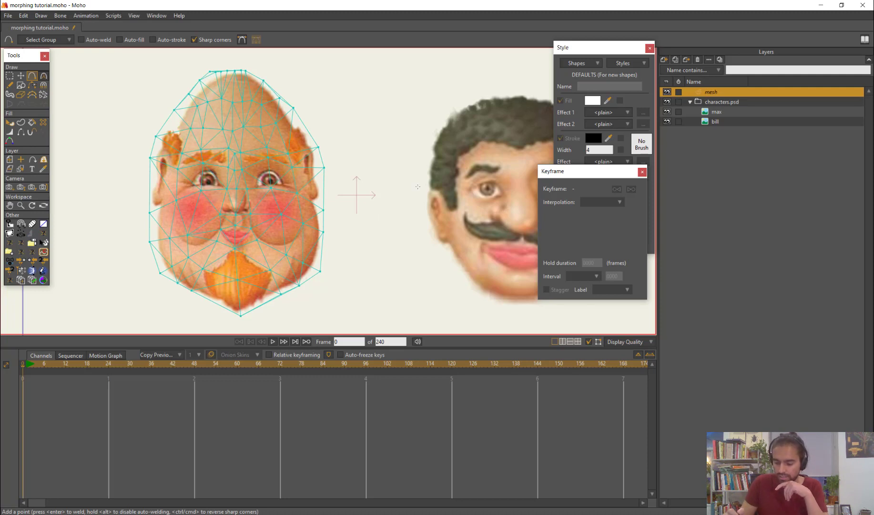
Turn off Hide in editing view for the mesh layer to show the triangulated shapes
double_click(705, 92)
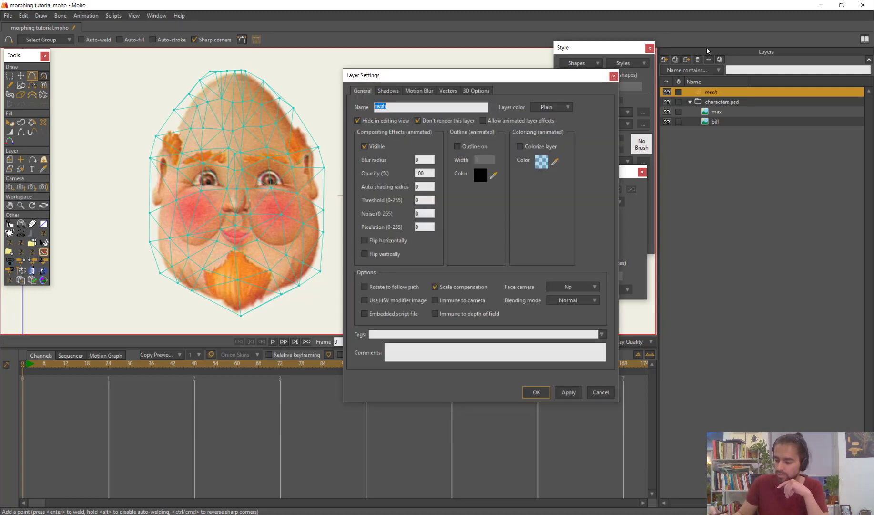
left_click(371, 122)
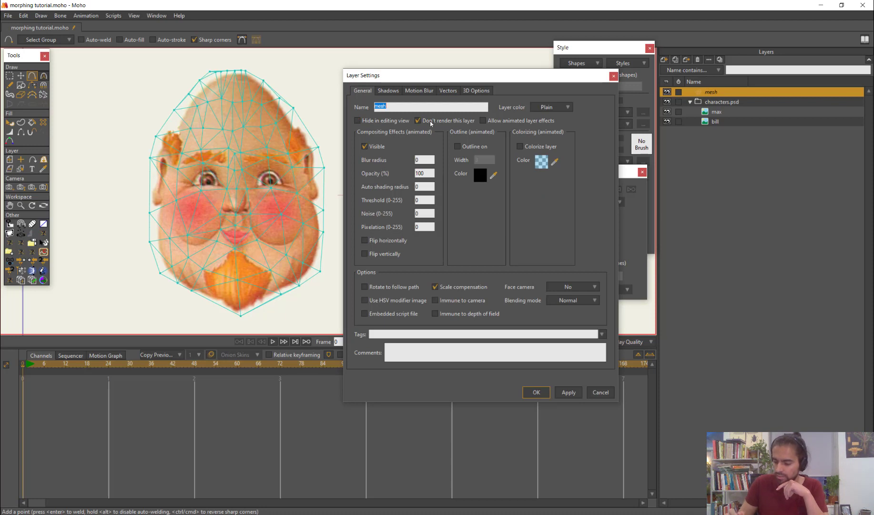
left_click(536, 392)
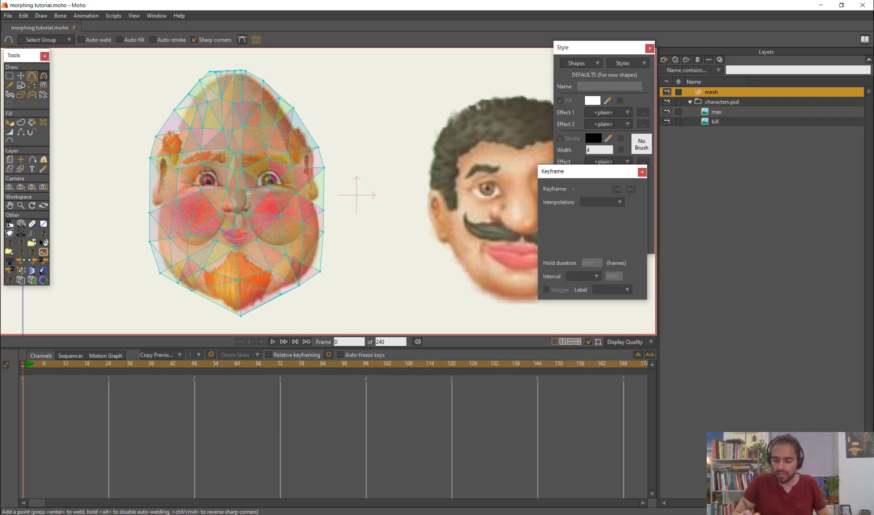
scroll(337, 228, "up", 3)
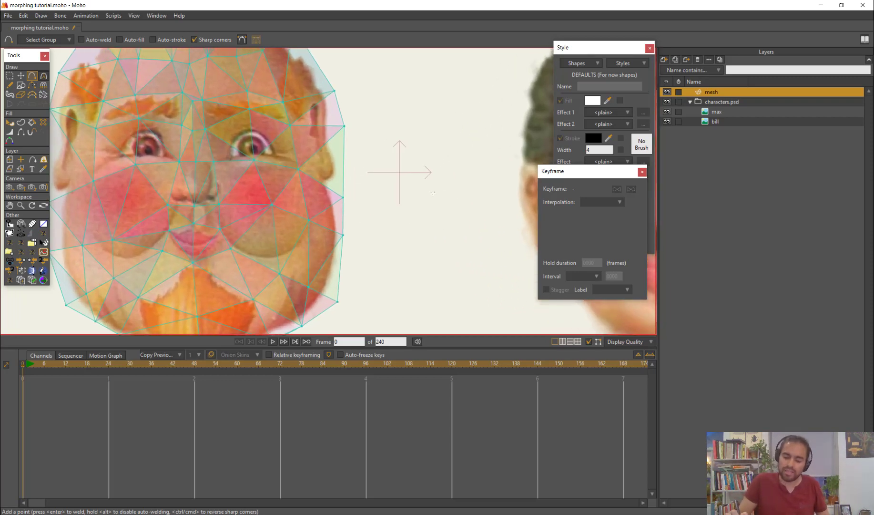
scroll(429, 188, "down", 2)
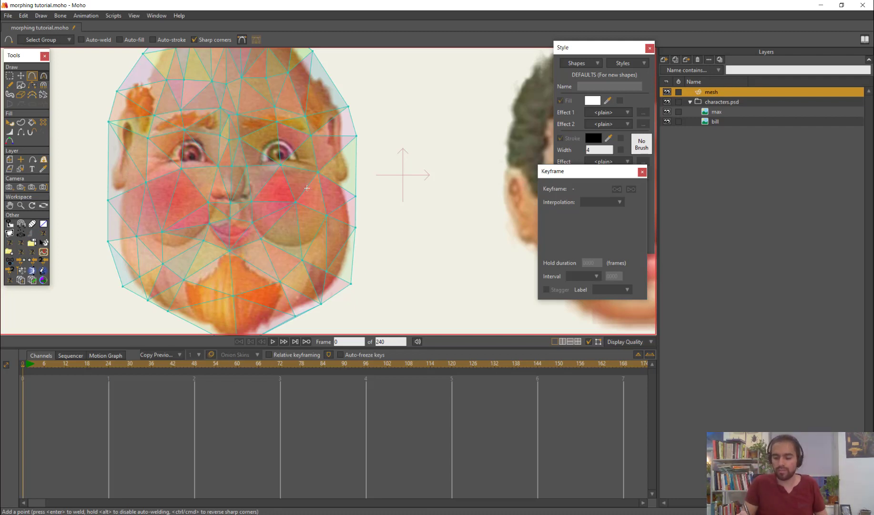
Try nudging the triangulated mesh points between the eyebrows and below the right-hand eye
scroll(307, 188, "up", 3)
key("t")
left_click_drag(179, 93, 170, 84)
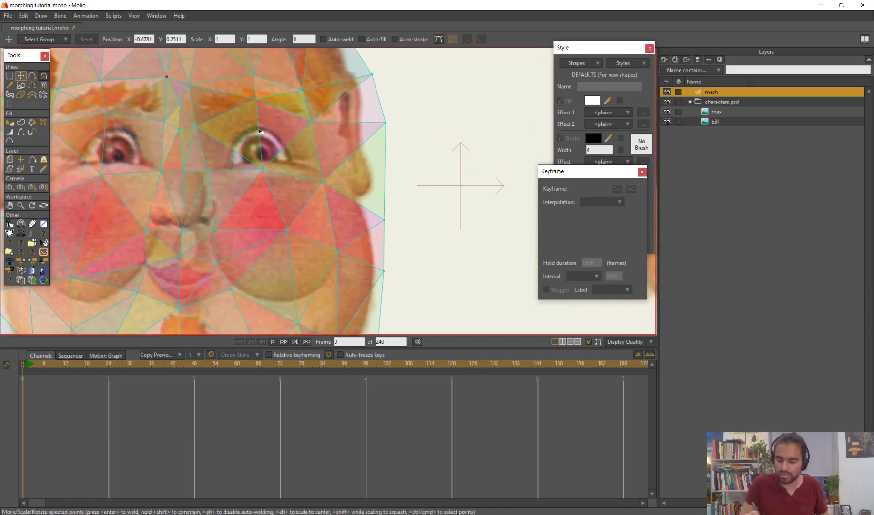
scroll(169, 84, "down", 3)
left_click_drag(205, 135, 205, 132)
scroll(267, 167, "down", 3)
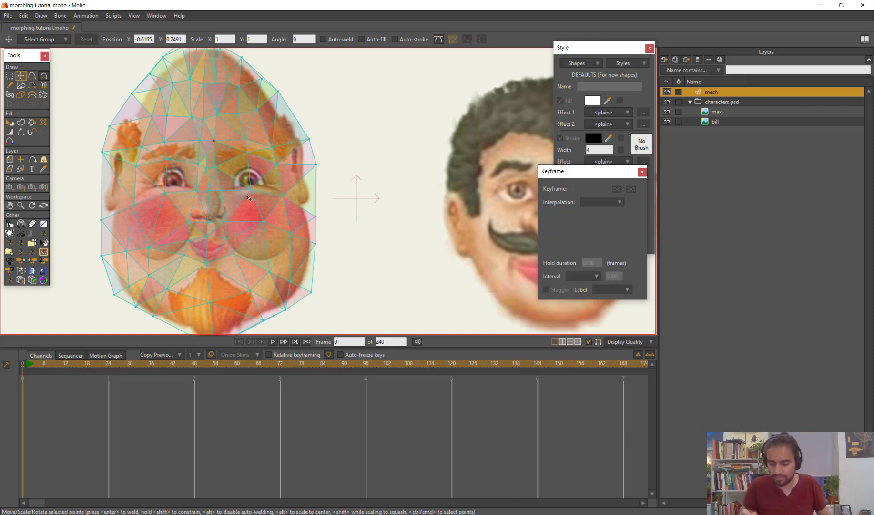
scroll(243, 187, "up", 2)
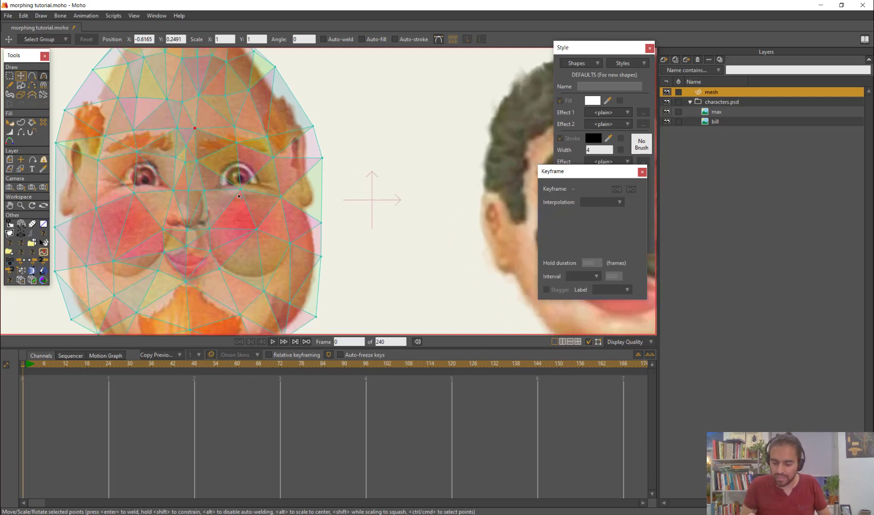
left_click_drag(240, 190, 240, 187)
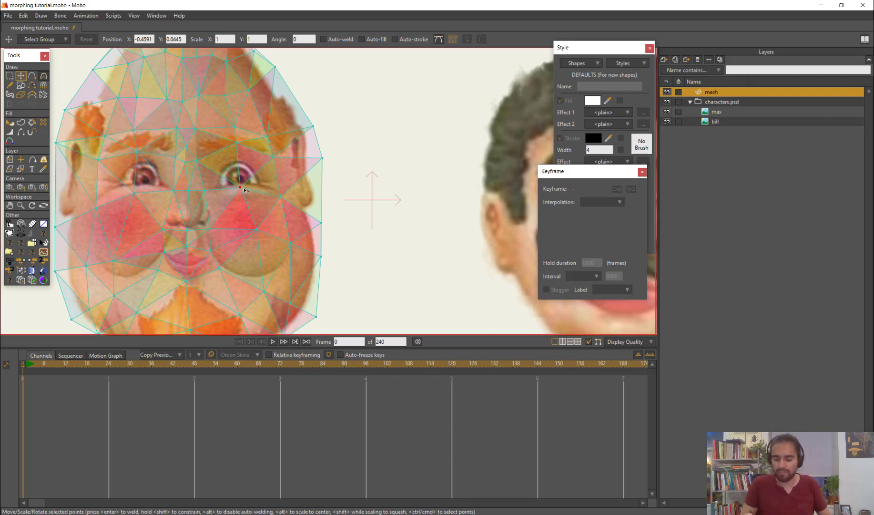
mouse_move(242, 192)
left_mouse_down()
mouse_move(249, 185)
mouse_move(240, 191)
left_mouse_up()
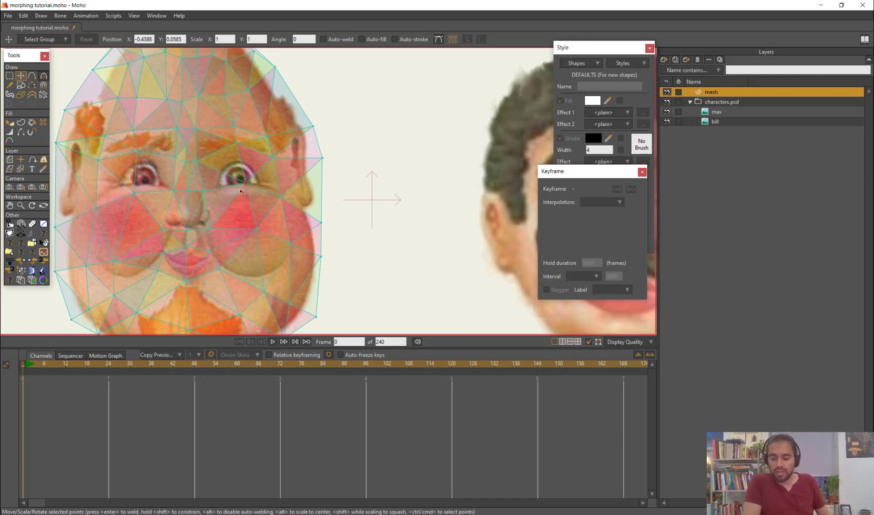
Undo the recent edits back to the mesh before its triangulation
left_click(240, 191)
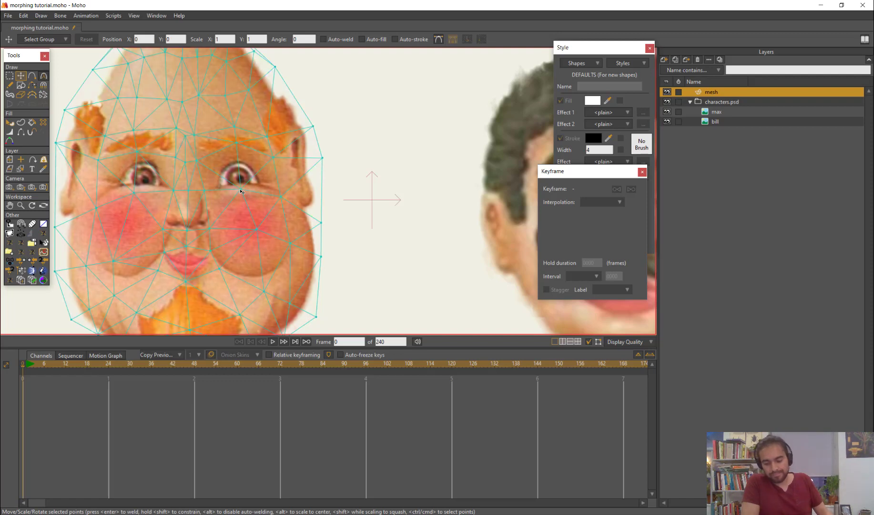
key("ctrl+z")
key("ctrl+z")
key("ctrl+z")
Fit the mesh points around the left-hand eye at its inner corner, below its outer corner and above it
scroll(396, 197, "down", 4)
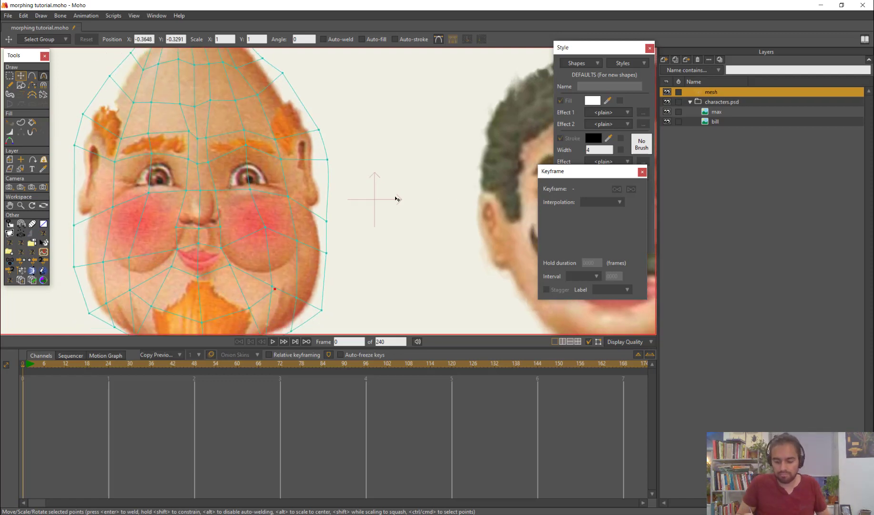
left_click_drag(373, 215, 344, 232)
scroll(342, 232, "up", 4)
scroll(334, 217, "up", 1)
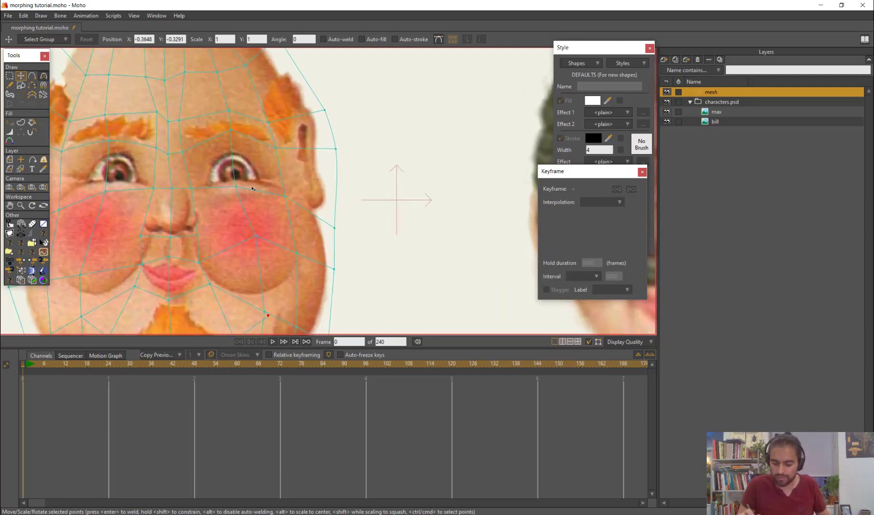
key("a")
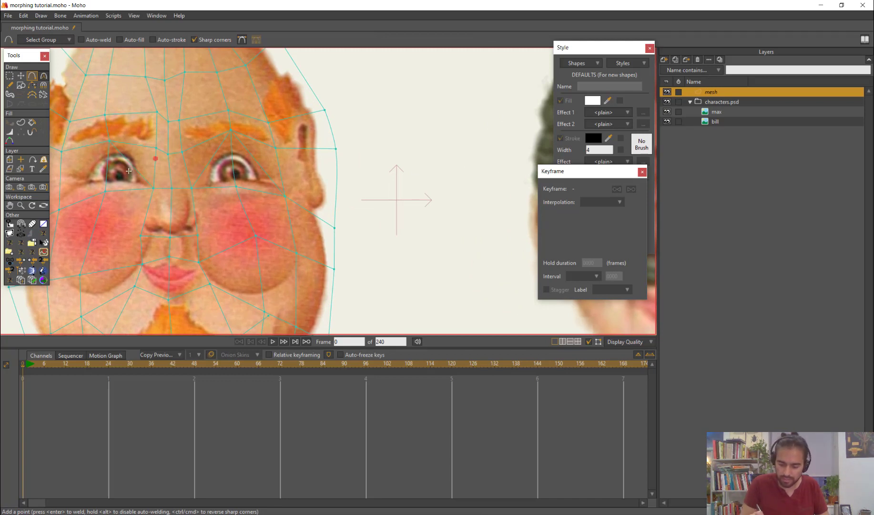
left_click(84, 170)
key("t")
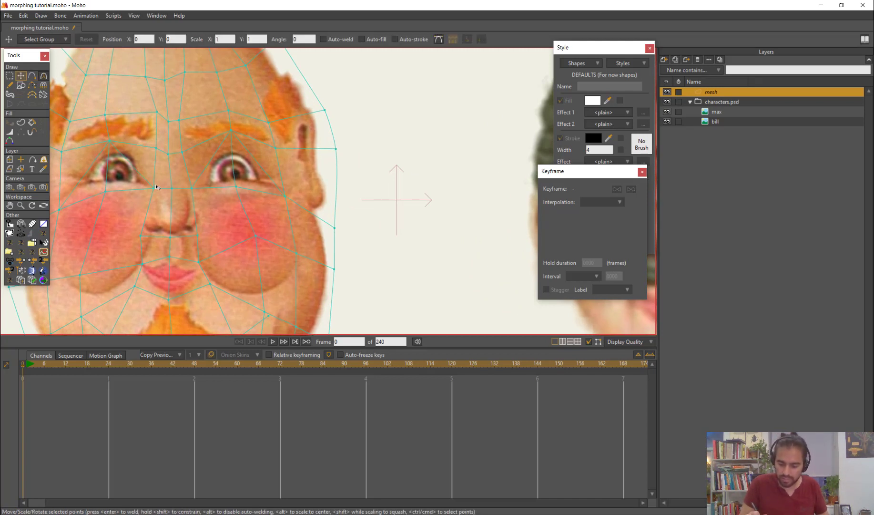
left_click_drag(155, 180, 156, 185)
left_click_drag(60, 210, 63, 195)
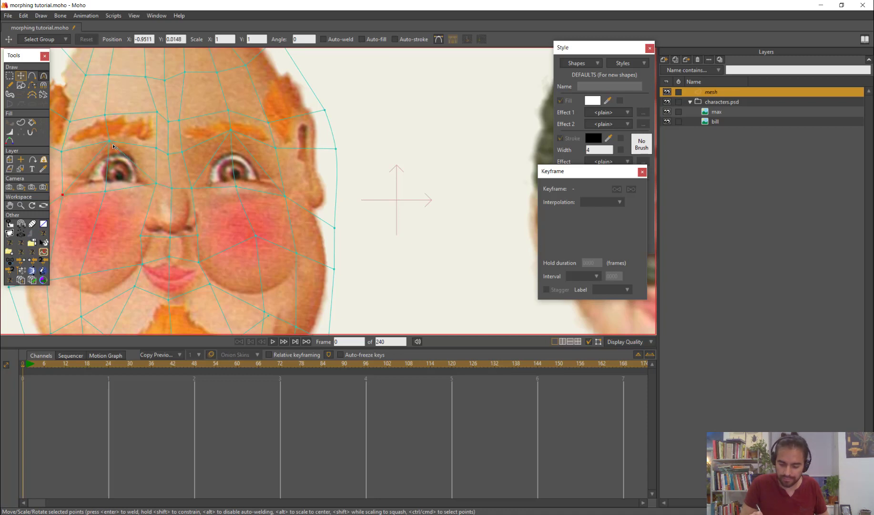
left_click_drag(110, 141, 115, 141)
Fill the outer mesh cell at the crown's upper left with white using the Paint Bucket
scroll(234, 174, "down", 5)
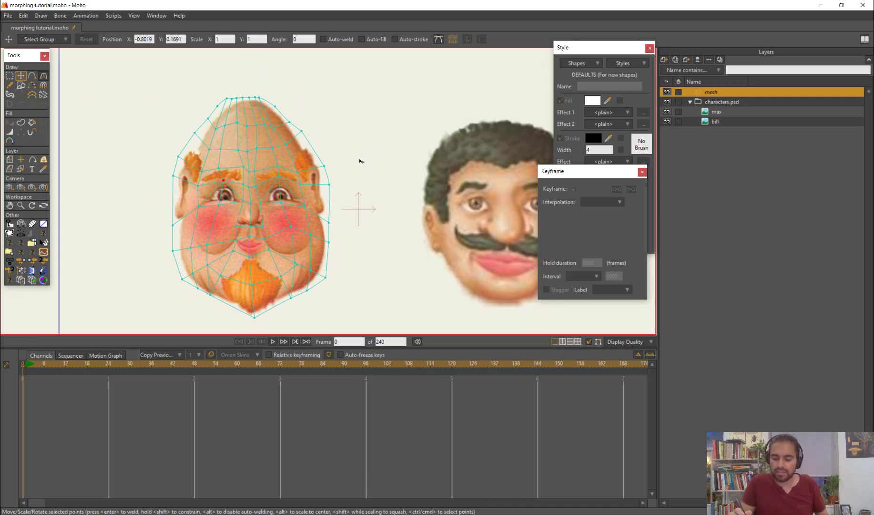
scroll(262, 119, "up", 1)
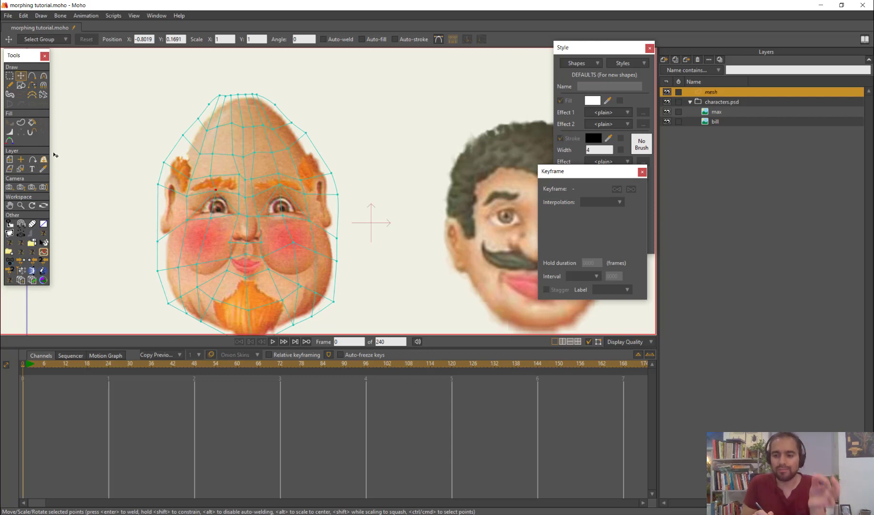
left_click(32, 123)
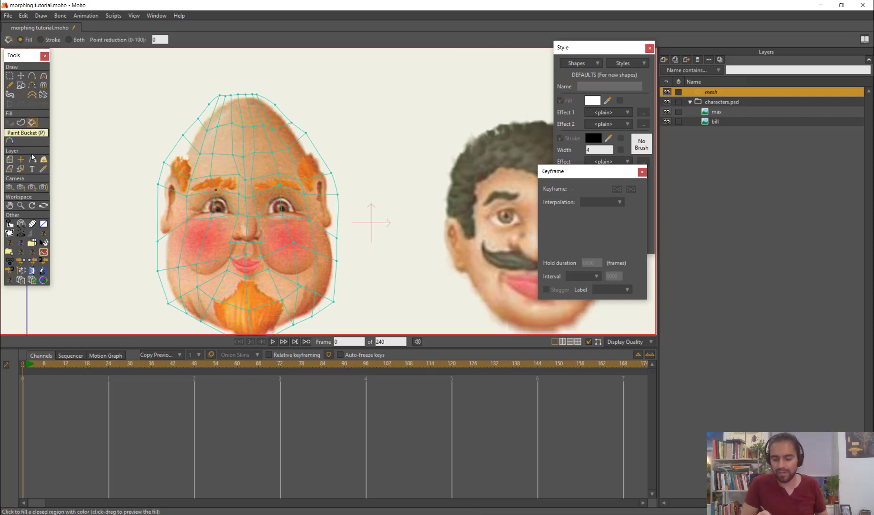
scroll(256, 135, "up", 2)
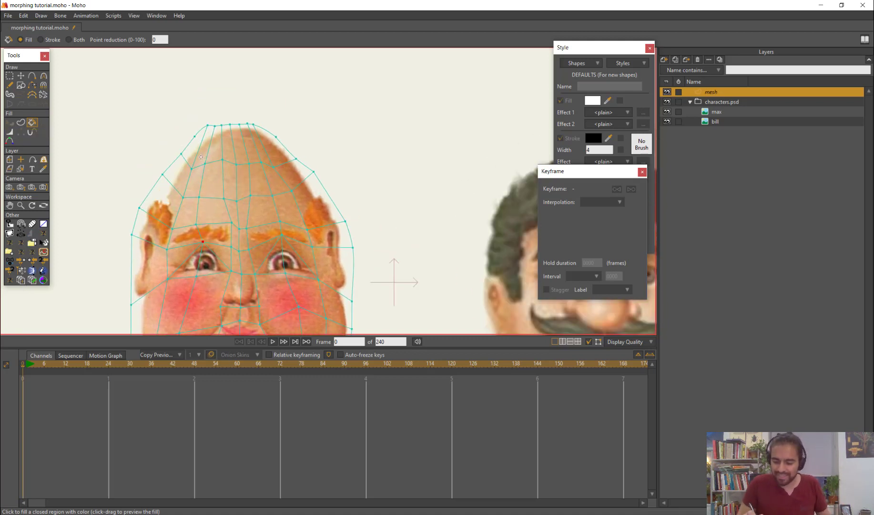
scroll(201, 157, "up", 1)
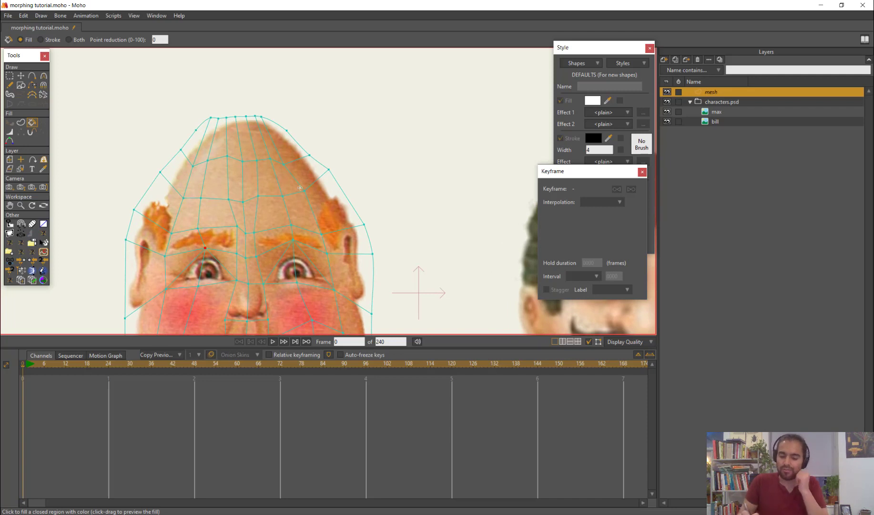
left_click(193, 143)
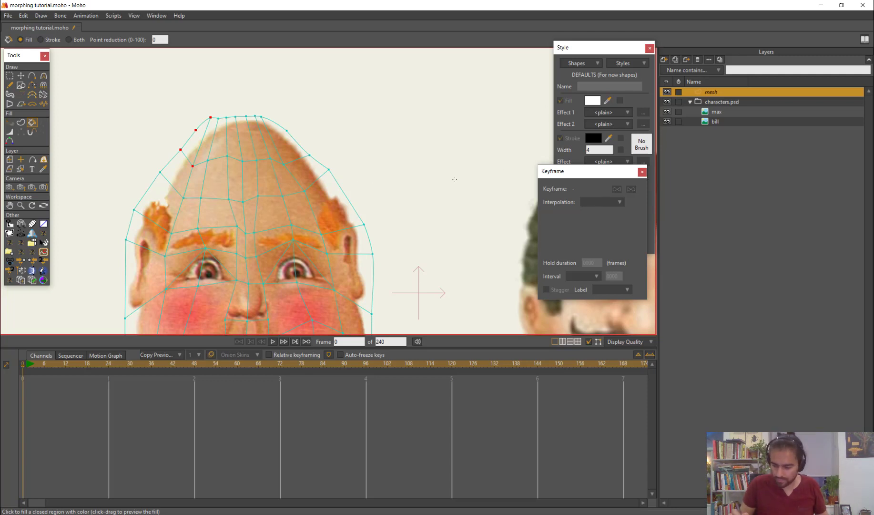
left_click(644, 119)
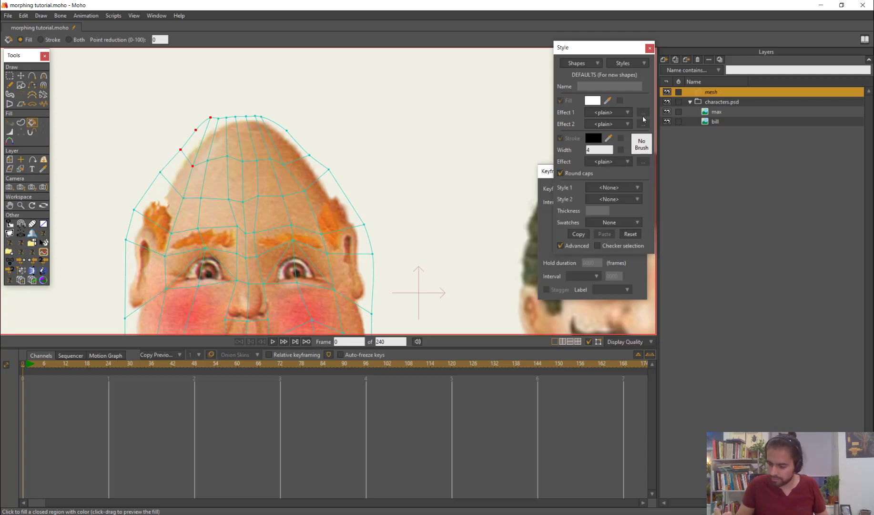
left_click(197, 138)
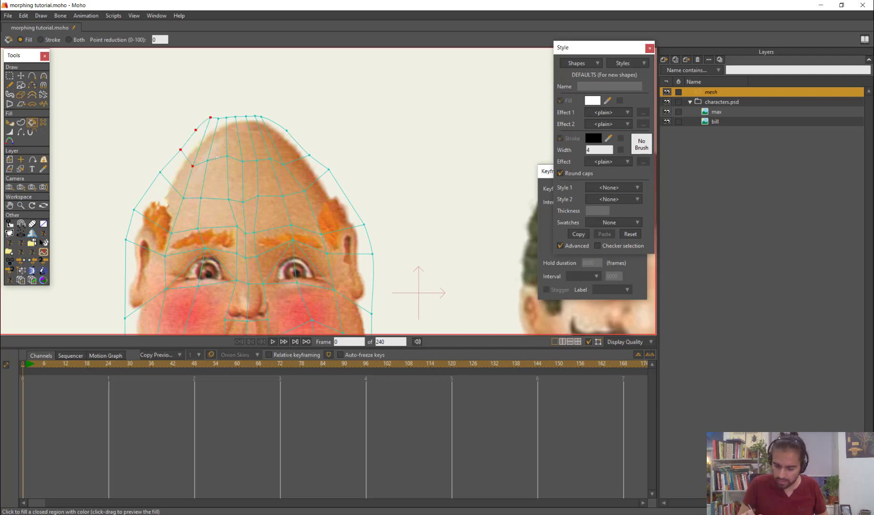
Turn off Hide in editing view and Don't render this layer for the mesh layer
scroll(247, 155, "up", 3)
double_click(707, 96)
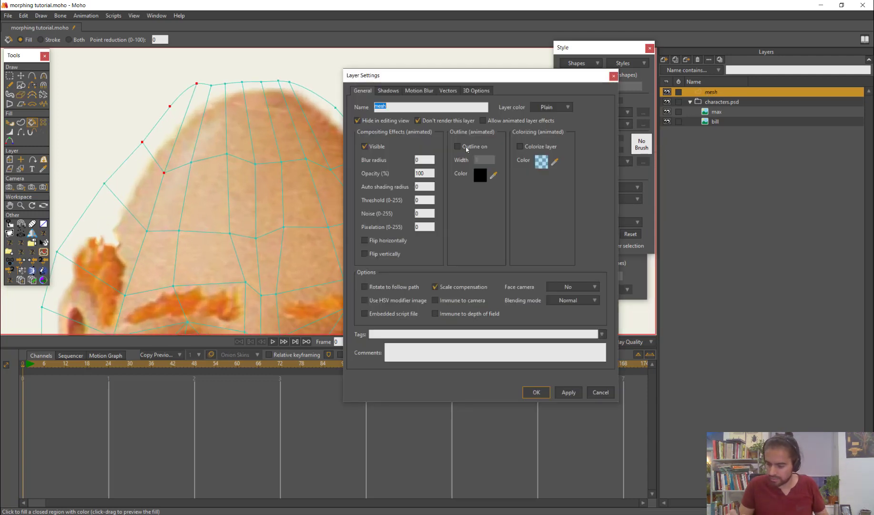
left_click(530, 391)
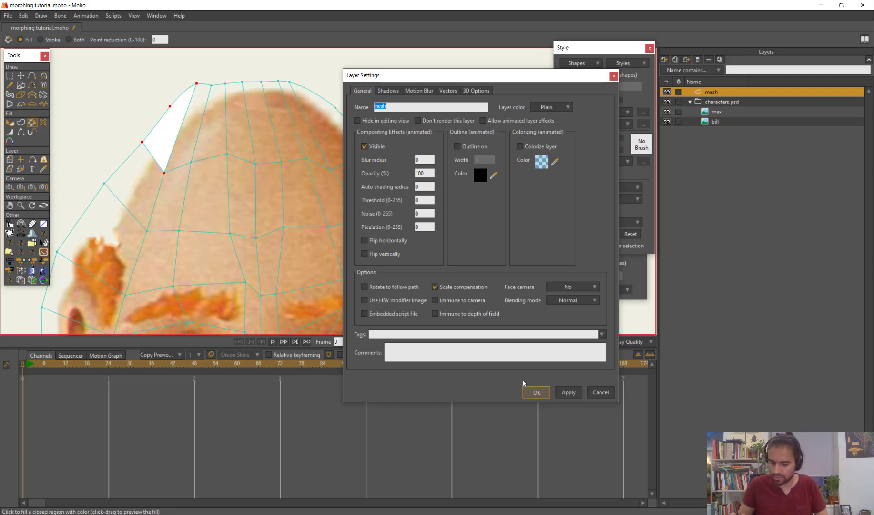
Fill the crown's top-row mesh cells with white, continuing from the filled upper-left cell past the crown's middle
scroll(150, 140, "down", 1)
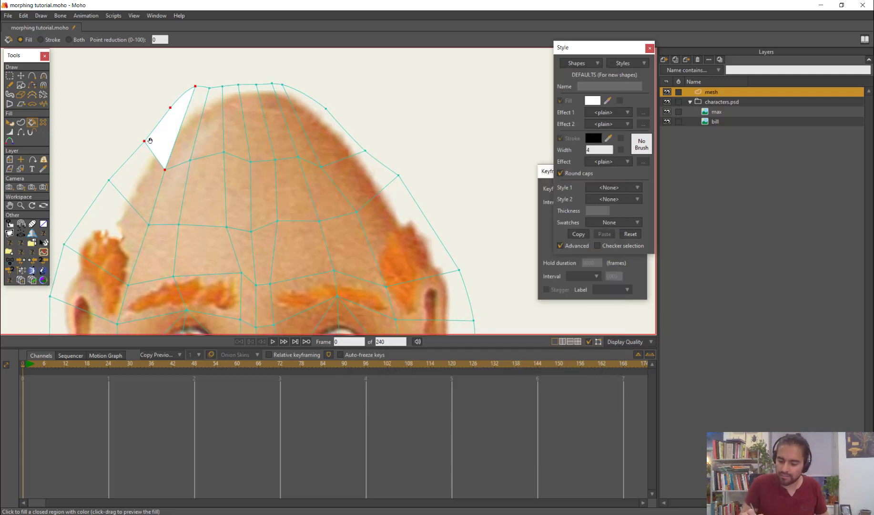
left_click(186, 128)
left_click(211, 128)
left_click(234, 127)
left_click(256, 127)
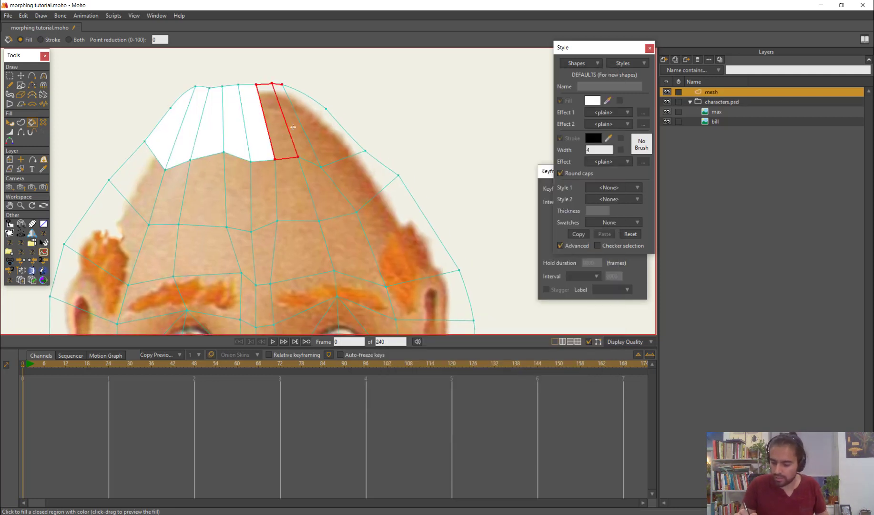
Correct the loose mesh point on the crown's top edge and fill the cell beneath it with white
scroll(360, 152, "up", 1)
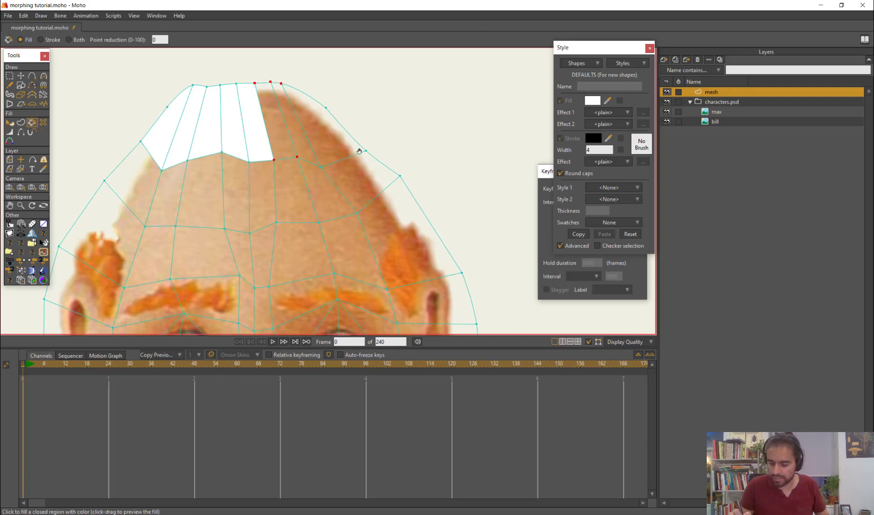
scroll(359, 151, "up", 1)
key("t")
left_click(259, 71)
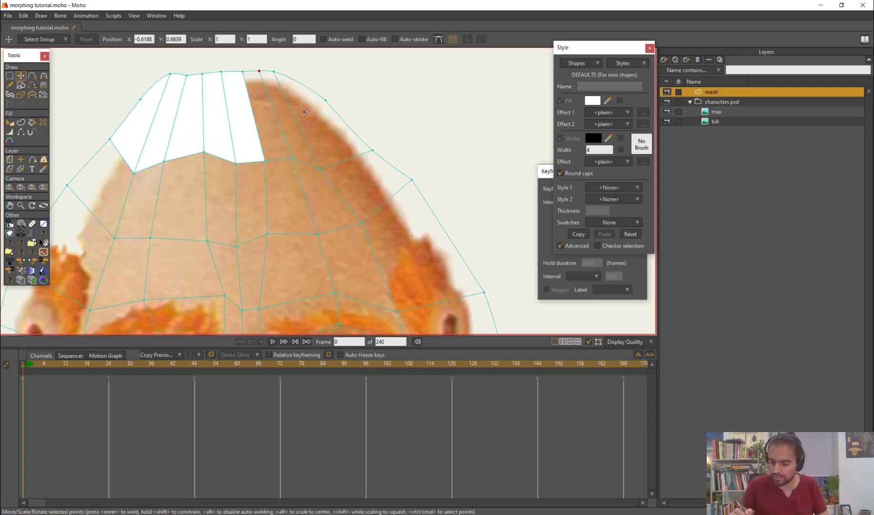
key("p")
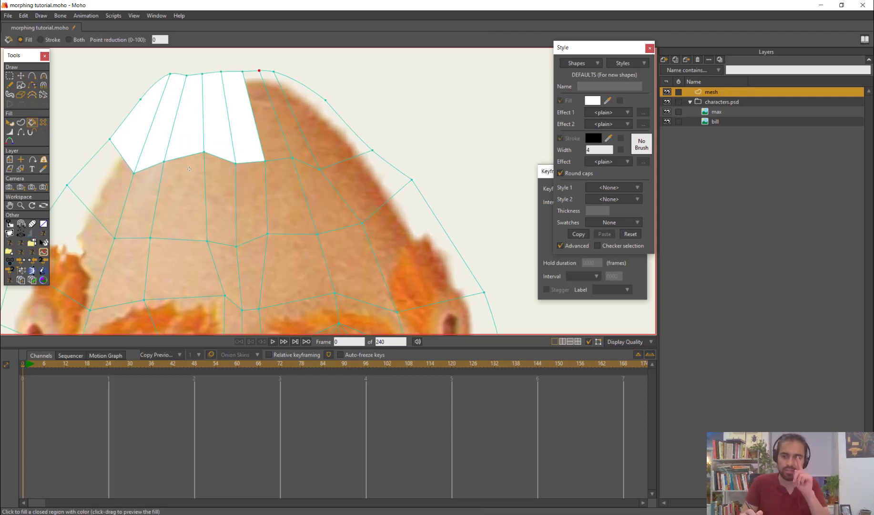
left_click(267, 127)
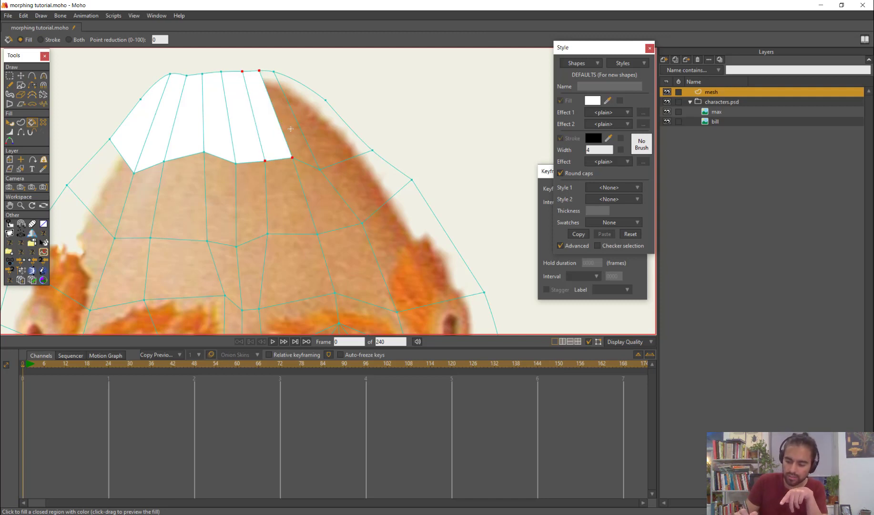
Fill the remaining crown cells and the whole second row of mesh cells across the upper forehead with white
left_click(316, 125)
mouse_move(358, 184)
left_mouse_down()
mouse_move(354, 203)
mouse_move(286, 205)
mouse_move(211, 184)
left_mouse_up()
left_click(181, 189)
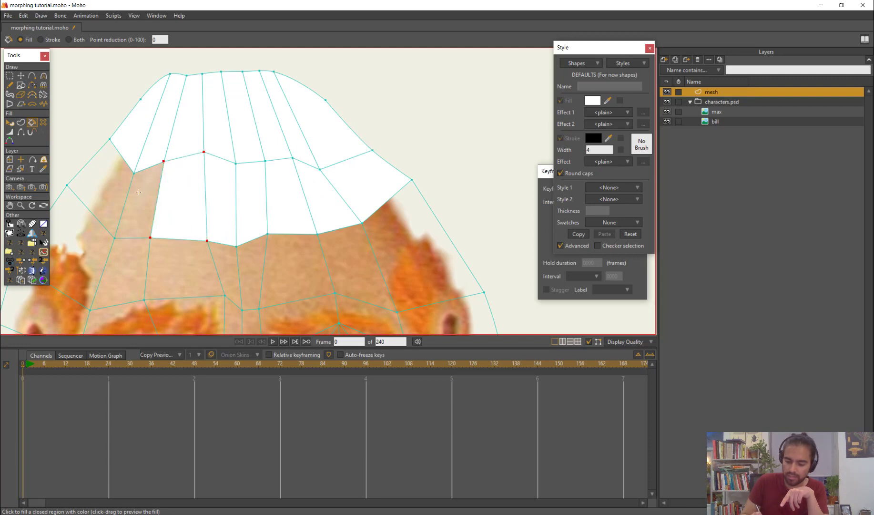
left_click(142, 193)
left_click(105, 185)
Fill the row of mesh cells across the lower forehead above the eyebrows with white
scroll(396, 206, "down", 1)
scroll(396, 206, "down", 3)
left_click_drag(348, 242, 371, 162)
left_click(203, 147)
left_click(242, 157)
left_click(283, 155)
left_click(310, 154)
left_click(329, 151)
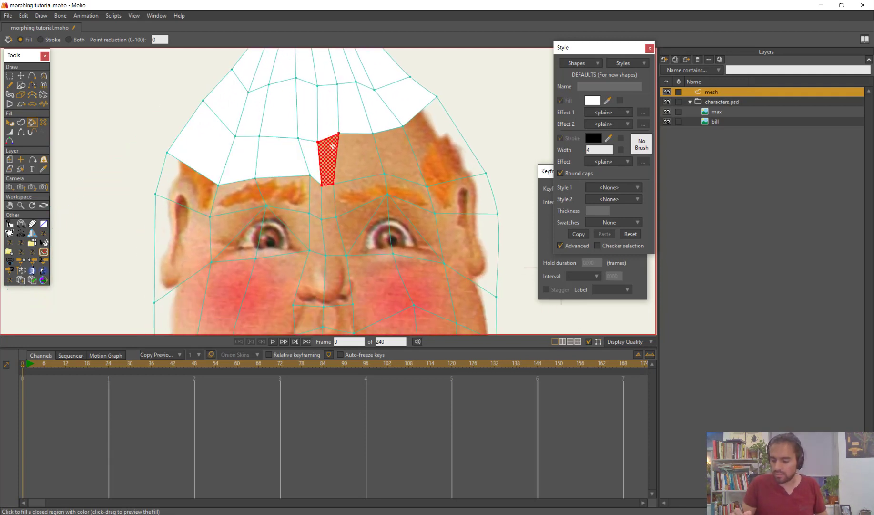
left_click(359, 153)
left_click(397, 155)
left_click(441, 153)
Fill the row of mesh cells across both eyebrows and out to the face's edges with white
left_click(467, 191)
left_click(408, 193)
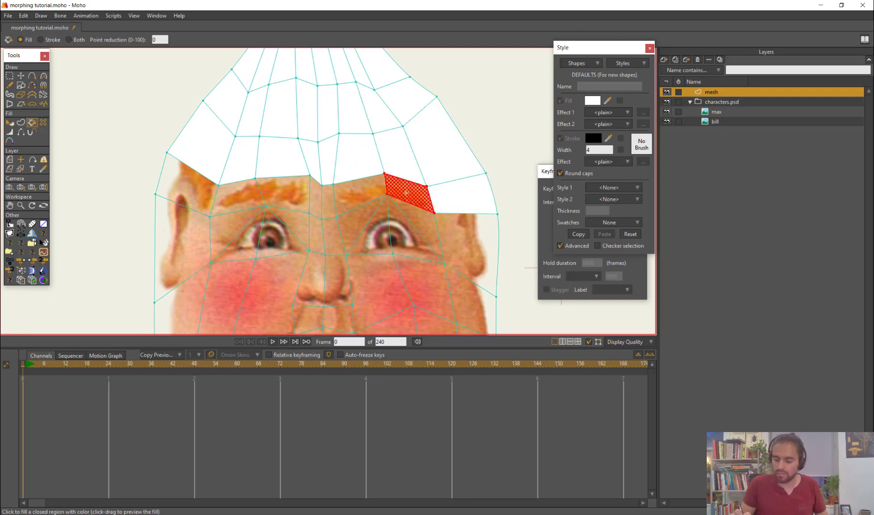
left_click(360, 196)
left_click(329, 197)
left_click(303, 196)
left_click(291, 195)
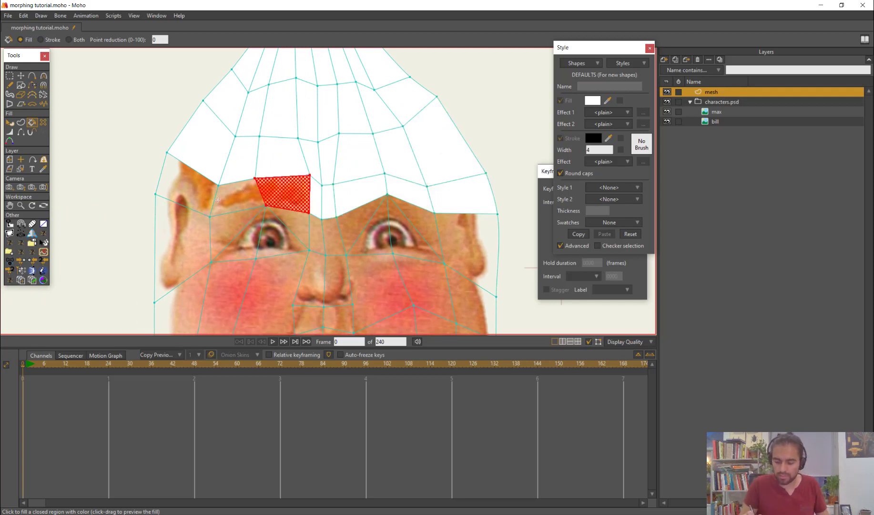
left_click(238, 196)
left_click(187, 183)
Fill the mesh cells over the left-hand ear, the left-hand eye and the nose bridge with white
left_click(181, 248)
left_click(240, 253)
left_click(275, 241)
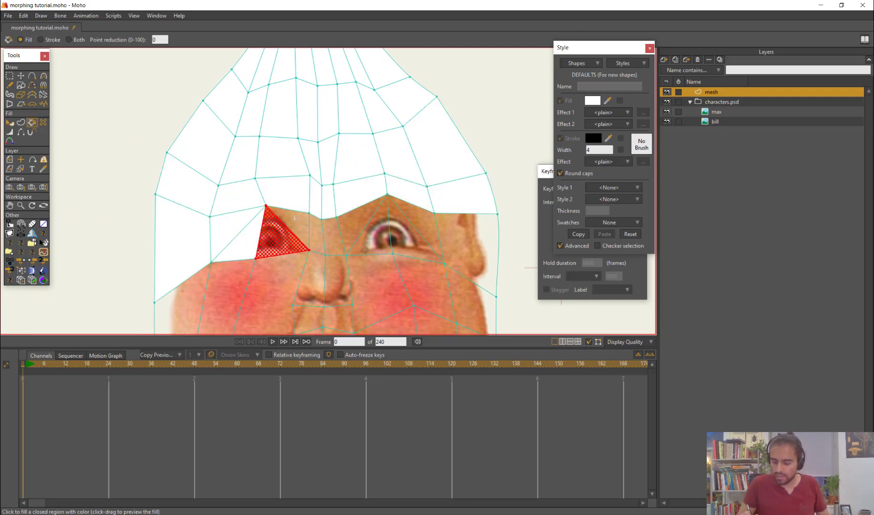
left_click(317, 234)
left_click(335, 236)
Fill the mesh cells over the right-hand eye and ear and the outermost cell of the right-hand cheek with white
left_click(377, 205)
left_click(377, 204)
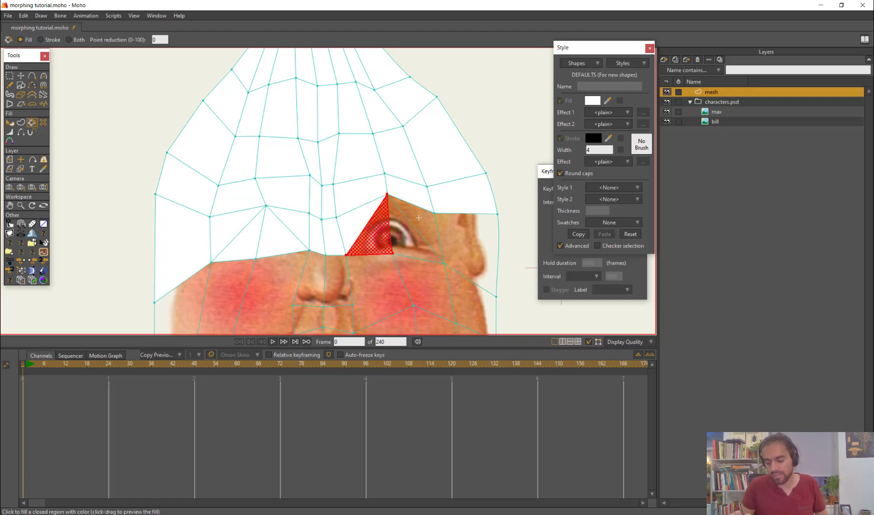
left_click(403, 224)
left_click(453, 236)
left_click_drag(453, 235, 444, 223)
scroll(445, 223, "down", 3)
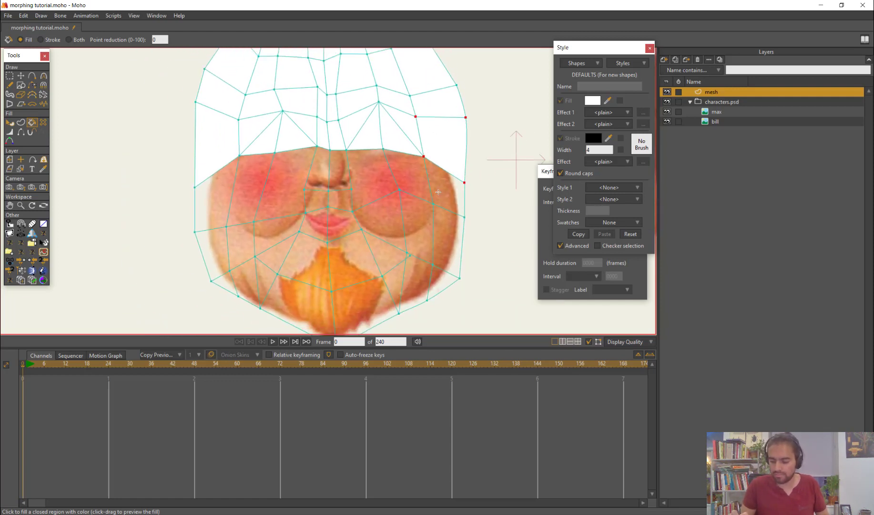
left_click(446, 191)
left_click(406, 174)
left_click(381, 156)
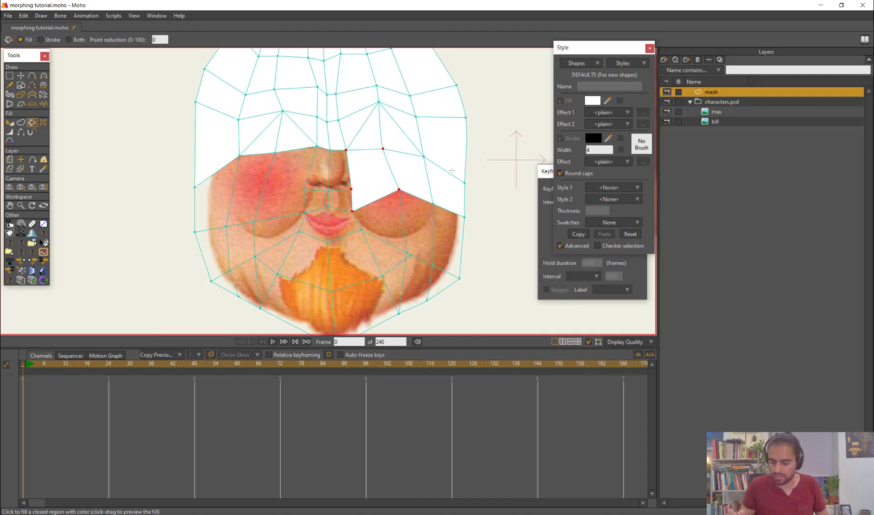
key("ctrl+z")
Undo the remaining inner fill on the right-hand cheek and connect the mesh points beside the nose to the cheek points with welded edges
scroll(448, 224, "up", 2)
key("a")
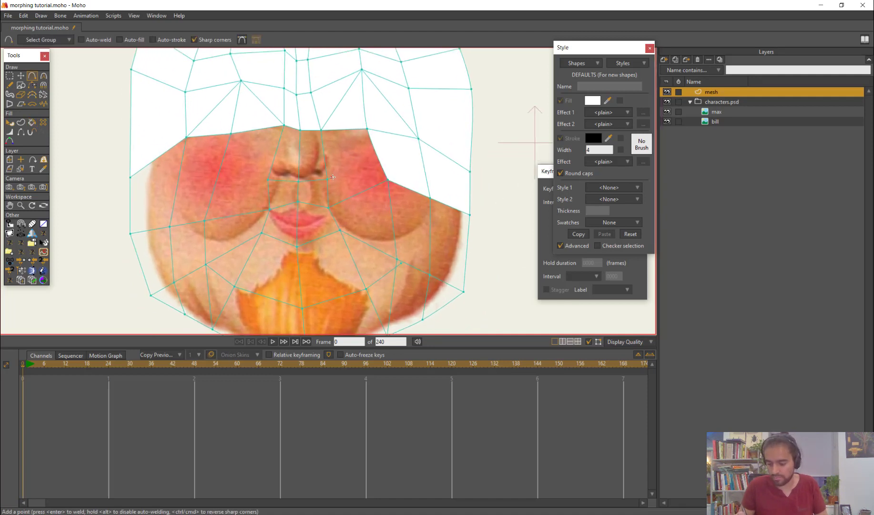
key("ctrl+z")
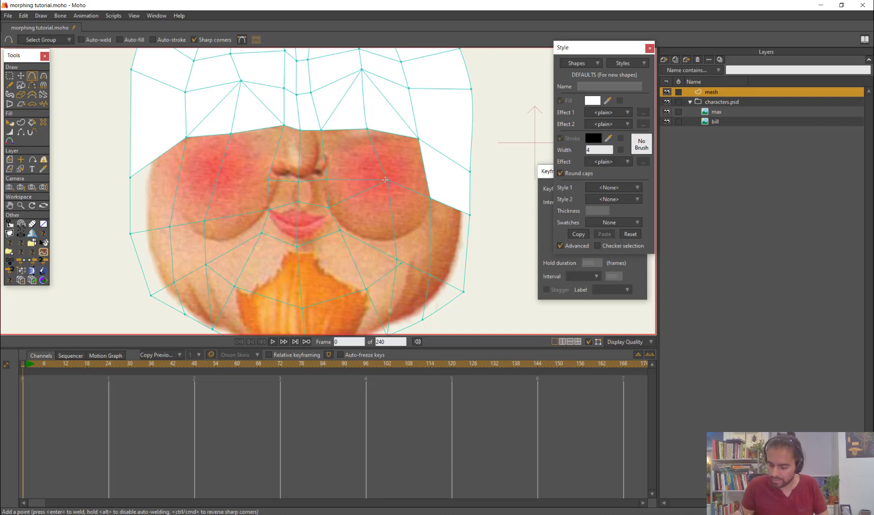
key("Return")
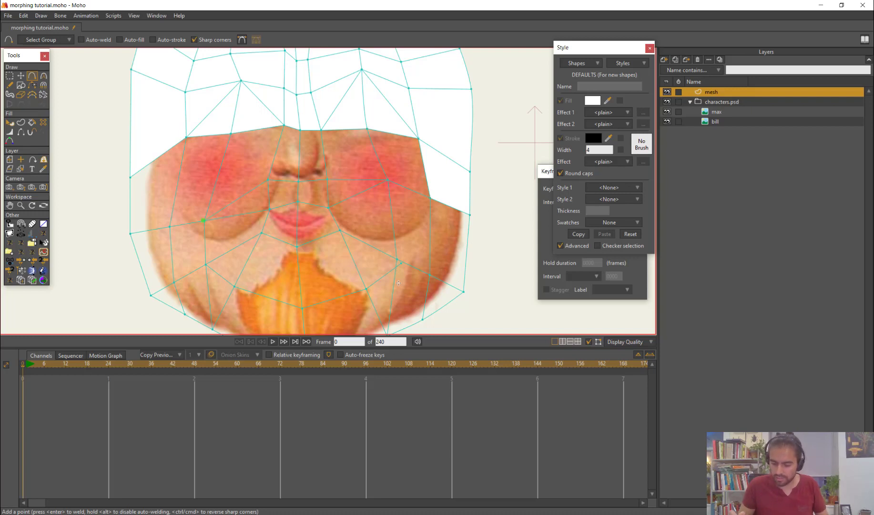
Fill the row of mesh cells across the right-hand cheek, the nose and the left-hand cheek with white
key("p")
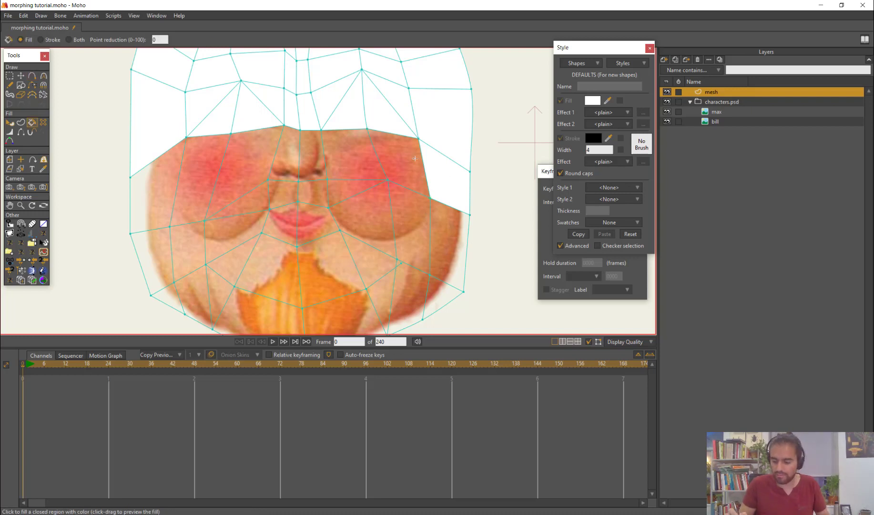
left_click(408, 152)
left_click(355, 155)
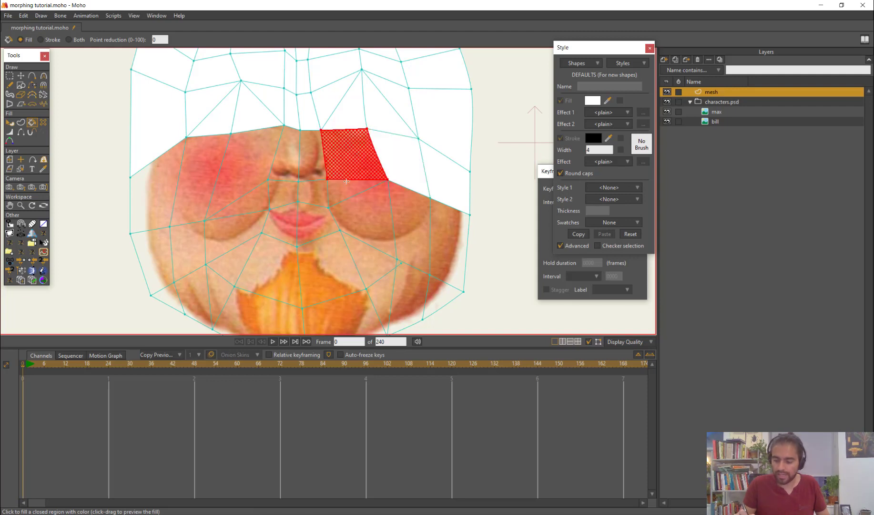
left_click(315, 159)
left_click(288, 159)
left_click(243, 162)
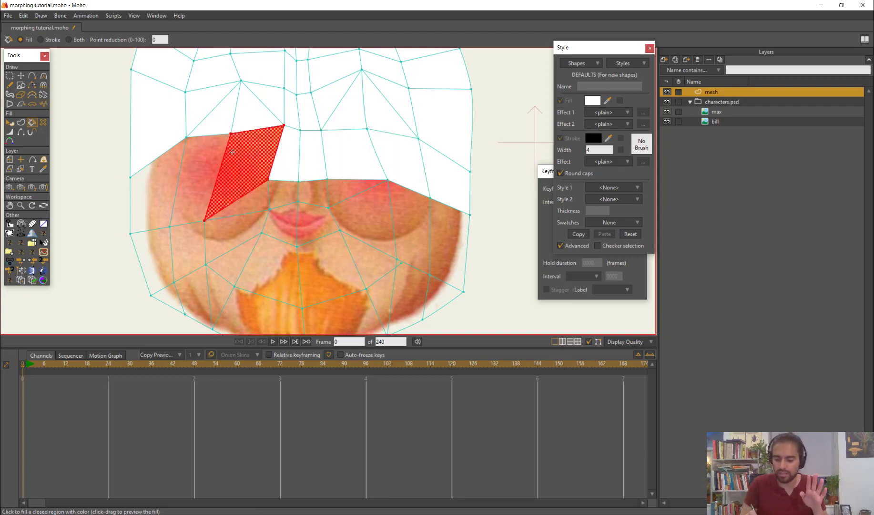
left_click(198, 179)
left_click(148, 197)
Fill the cells between nose and mouth, the triangles beside them, and the lower cells of the right-hand cheek with white
left_click(246, 206)
left_click(311, 192)
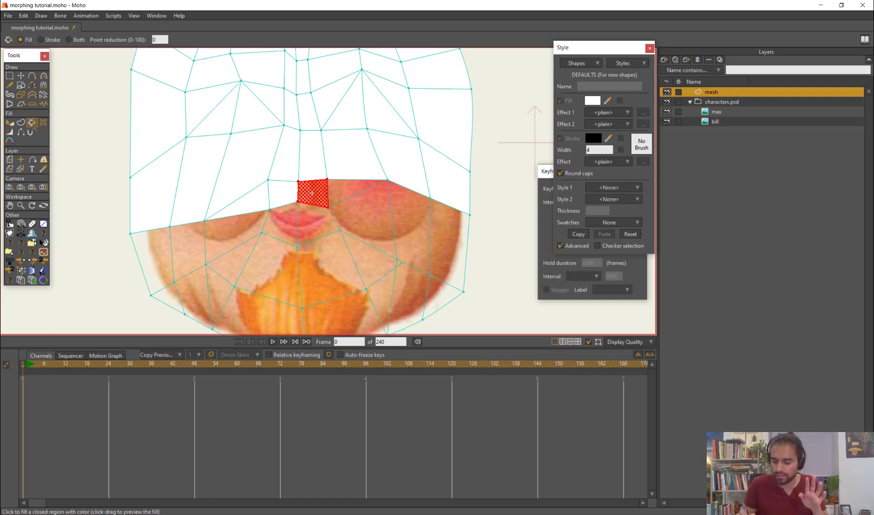
left_click(352, 189)
left_click(371, 213)
left_click(410, 221)
left_click(453, 231)
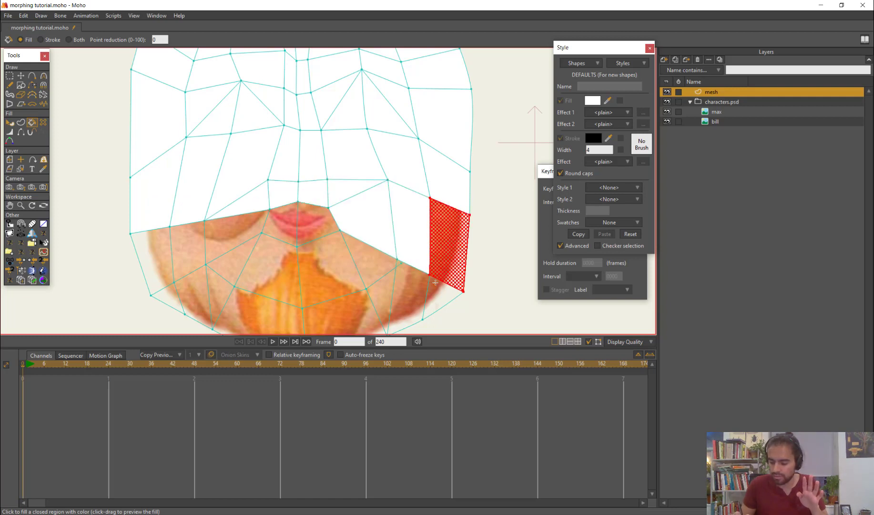
Fill the outer jaw cells on the right-hand side and try filling the adjoining cell beside the beard
left_click(440, 295)
scroll(361, 253, "down", 4)
left_click(386, 276)
left_click(368, 276)
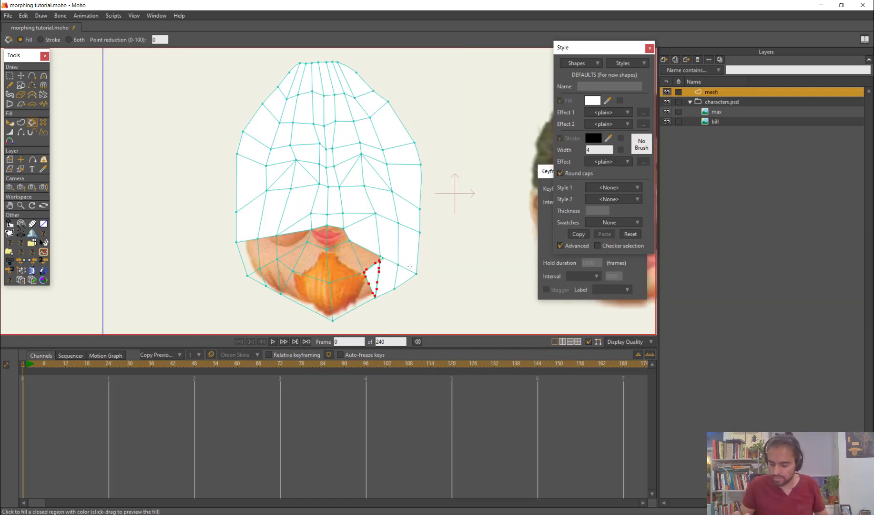
Merge the loose mesh point beside the beard into the right-hand jaw's corner point
scroll(388, 289, "up", 4)
key("t")
left_click(353, 231)
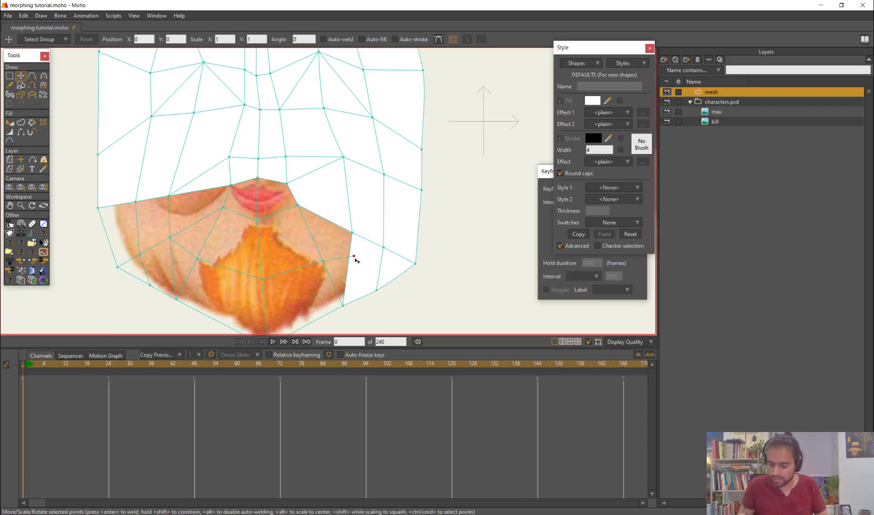
key("Delete")
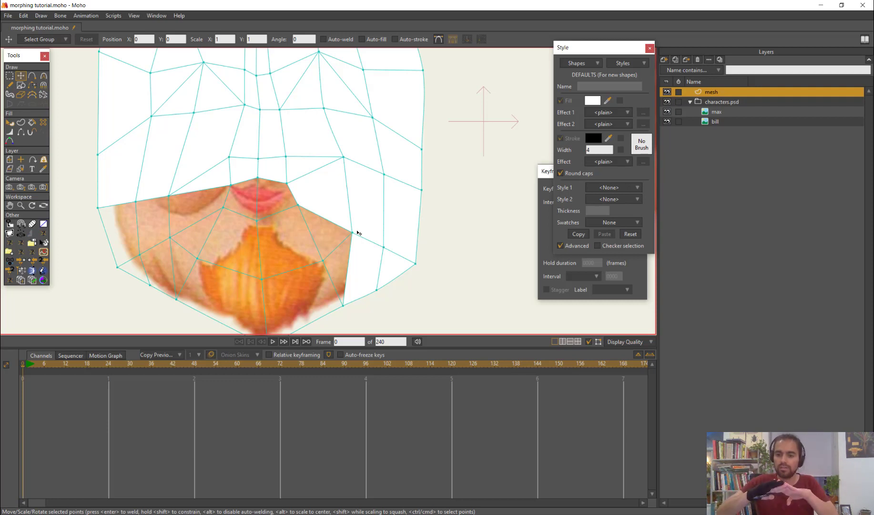
Fill the mesh cells over the right-hand half of the beard, chin and mouth with white
key("p")
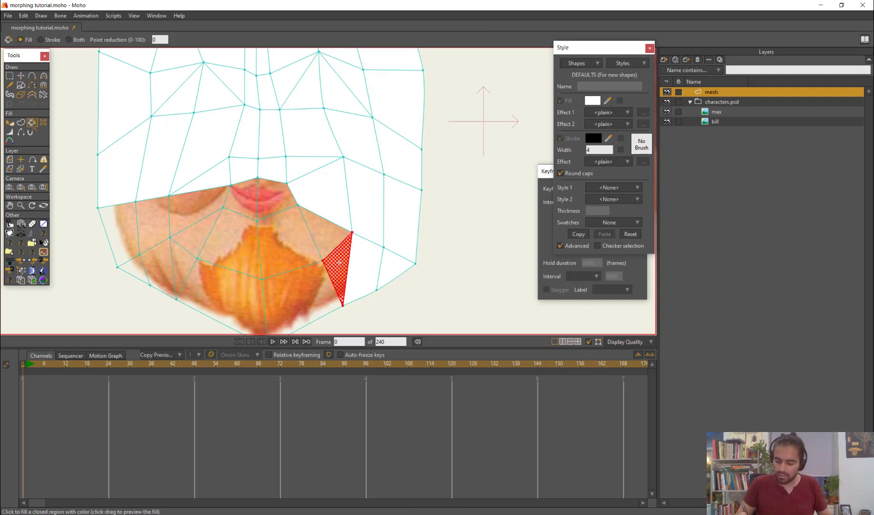
scroll(295, 228, "down", 3)
left_click(290, 242)
left_click(344, 260)
left_click(336, 236)
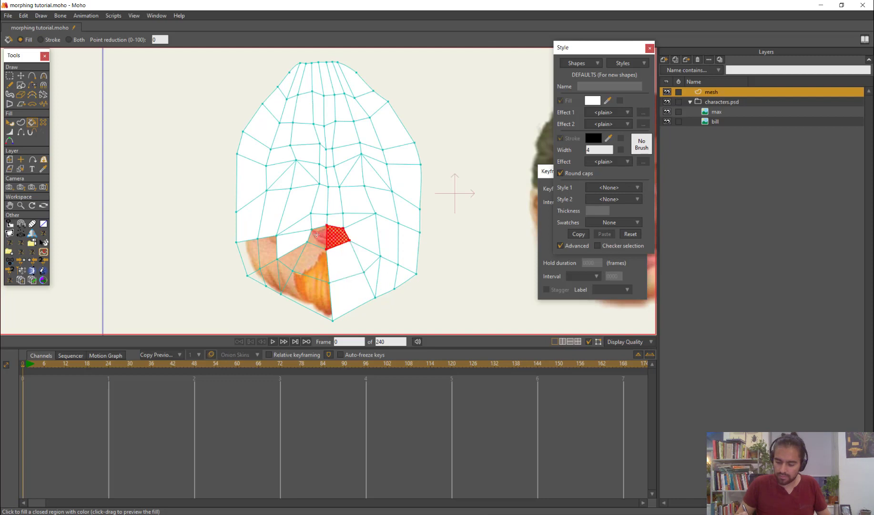
Fill the mesh cells over the left-hand half of the mouth, beard and jaw with white
left_click(319, 238)
left_click(315, 261)
left_click(310, 292)
left_click(294, 256)
left_click(294, 257)
left_click(280, 275)
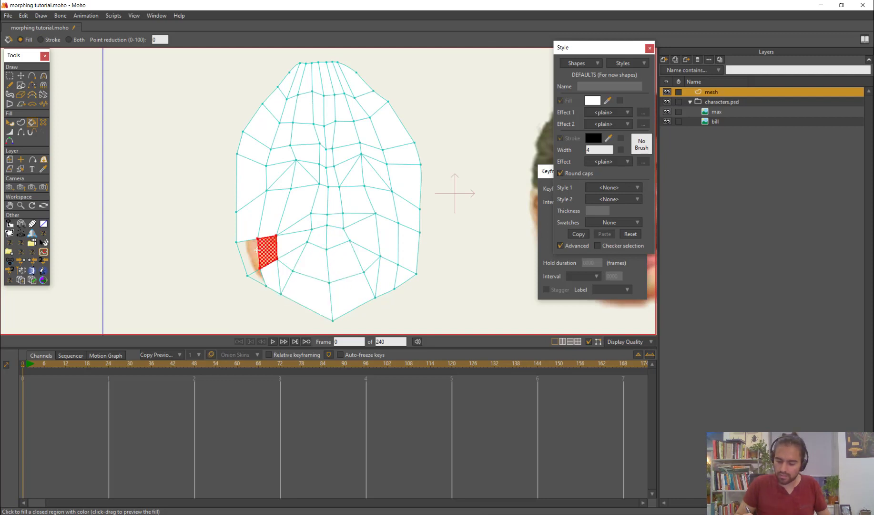
left_click(267, 248)
left_click(247, 257)
left_click(258, 277)
Triangulate the filled shapes of the mesh with the Triangulate shapes script
scroll(384, 253, "down", 2)
left_click_drag(469, 196, 338, 196)
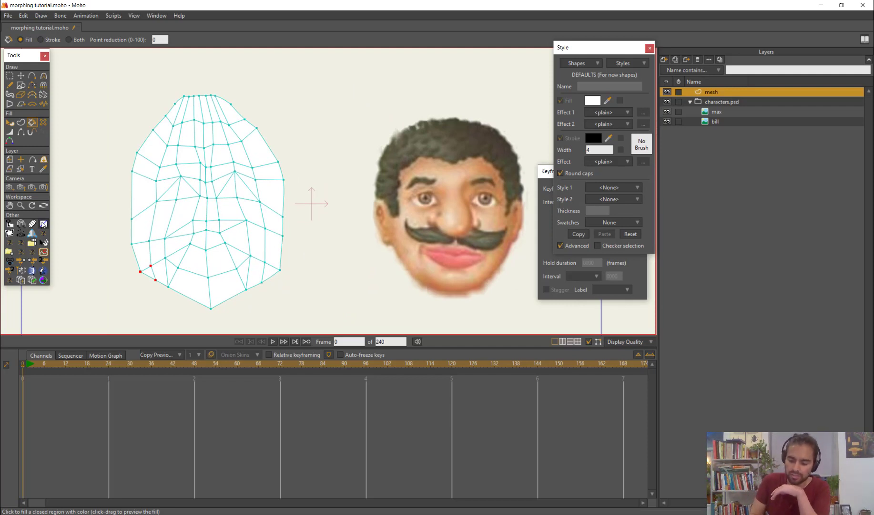
left_click(43, 224)
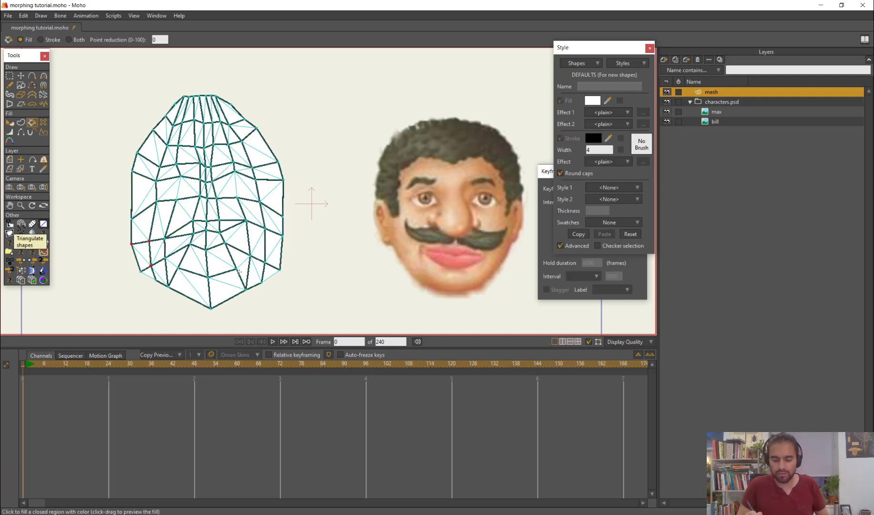
Select all mesh shapes and set their white fill's alpha to 62
key("ctrl+a")
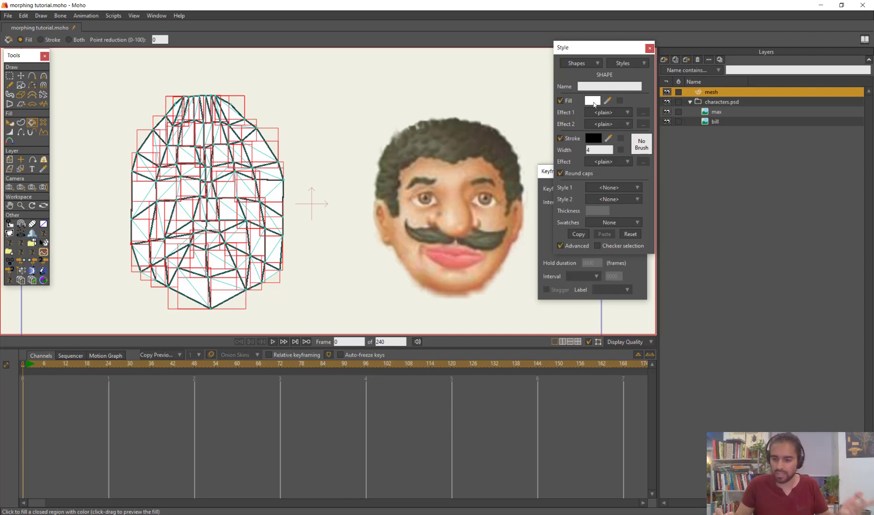
left_click(593, 101)
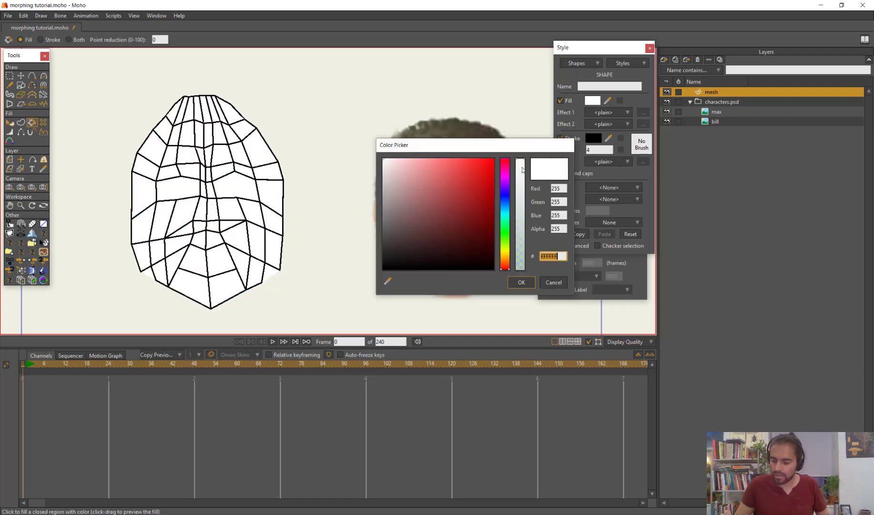
left_click_drag(522, 170, 534, 240)
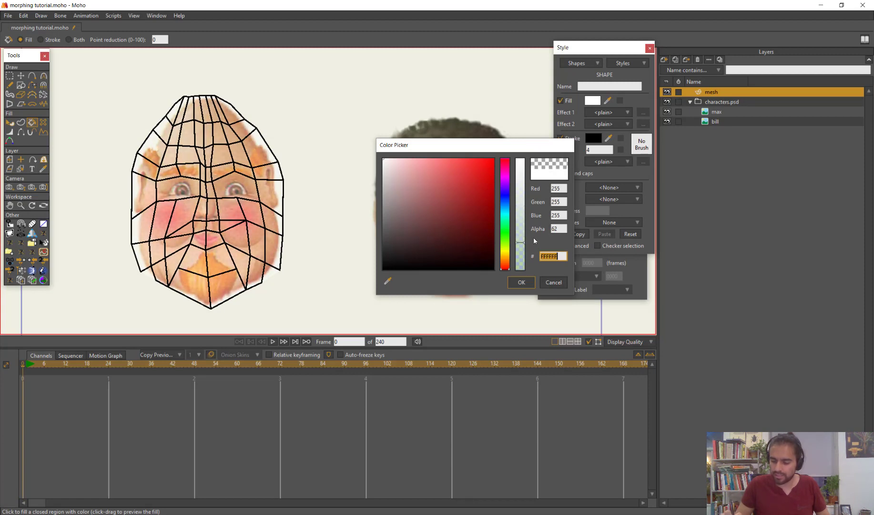
left_click(524, 282)
key("Return")
Move the inner mesh point on the right-hand cheek down toward the cheek's lower part
scroll(328, 240, "up", 2)
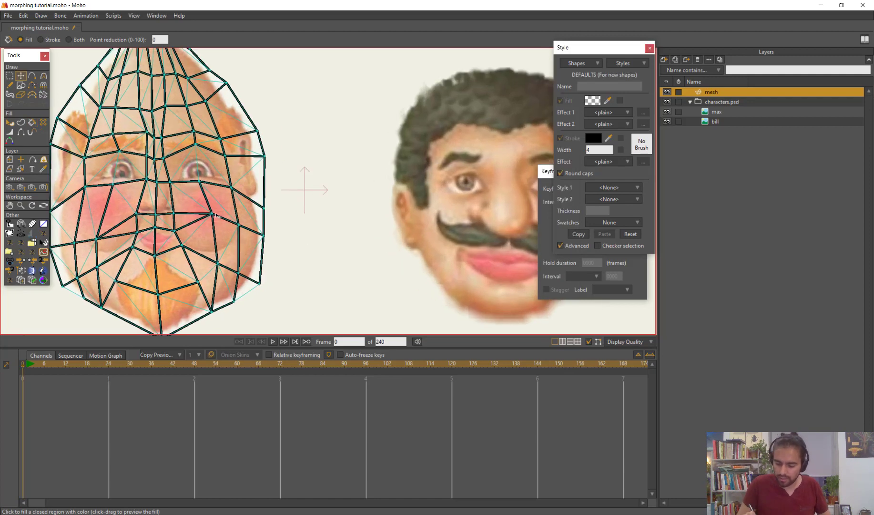
key("r")
key("t")
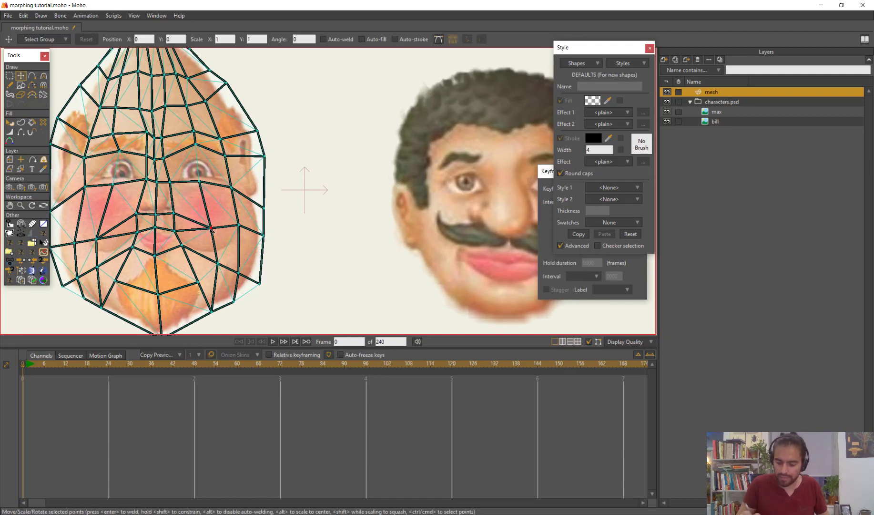
At frame 96, select the entire mesh and move it from the bald face onto the moustached face
scroll(246, 261, "down", 2)
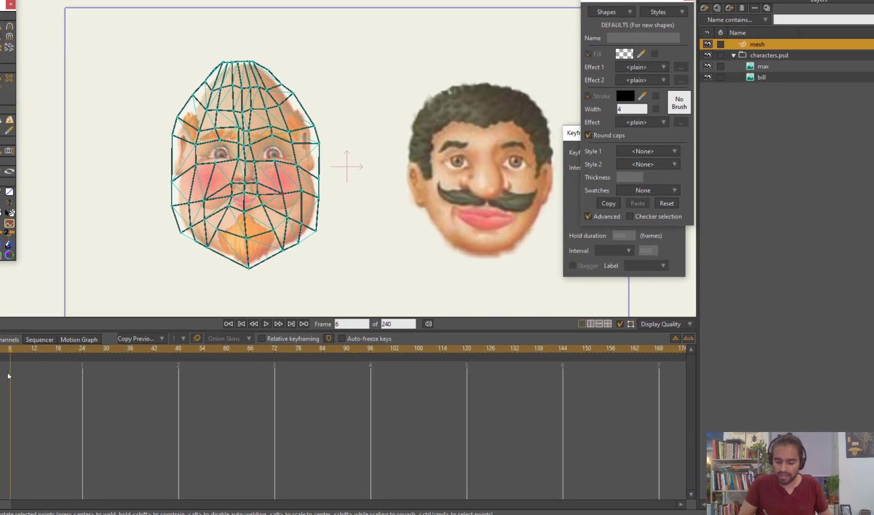
left_click_drag(33, 365, 354, 399)
left_click_drag(371, 339, 392, 343)
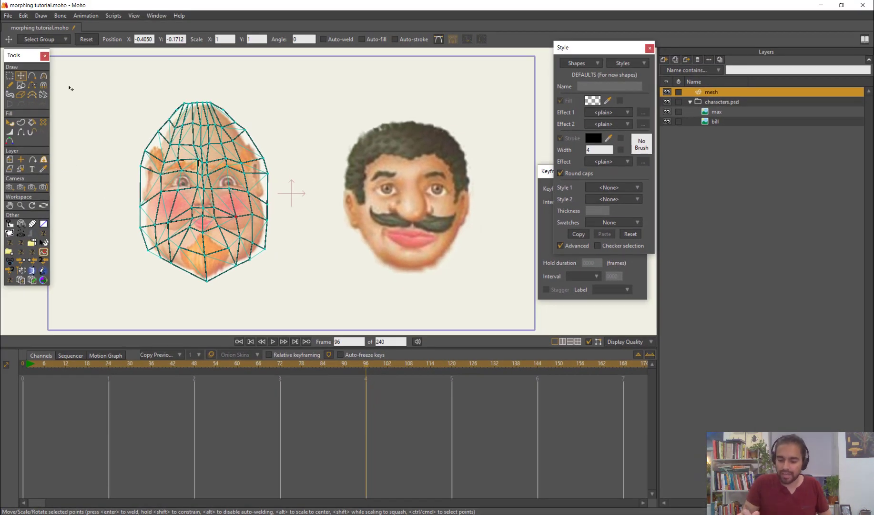
left_click_drag(70, 88, 275, 282)
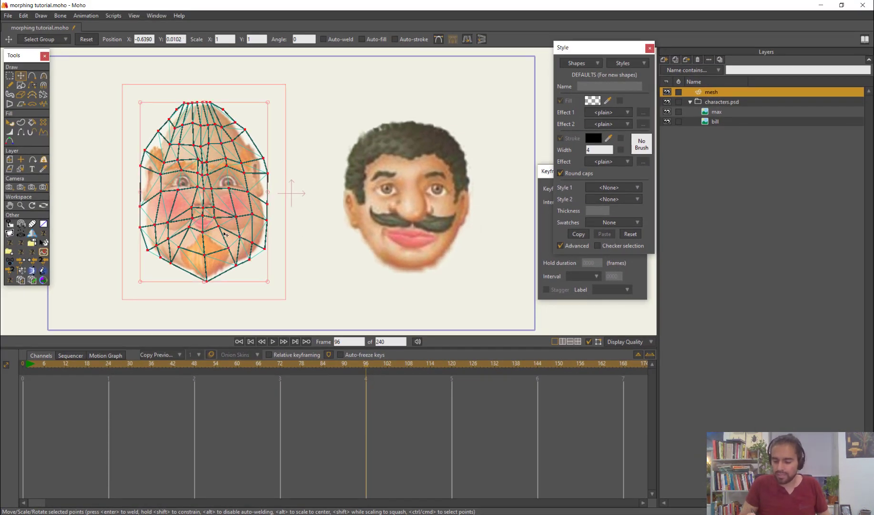
left_click_drag(224, 233, 425, 253)
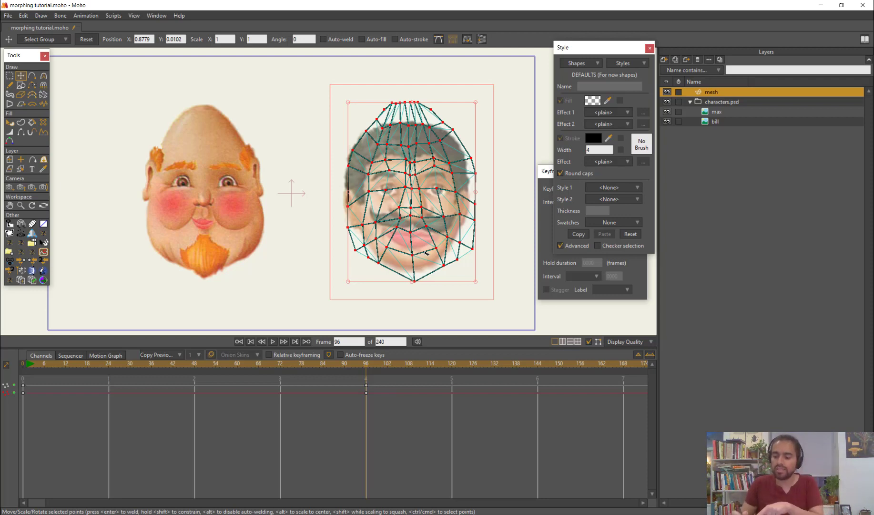
Mark the left-hand eyebrow's mesh points on the bald face, and fit them around the moustached face's left-hand eyebrow at frame 96
left_click_drag(468, 259, 422, 281)
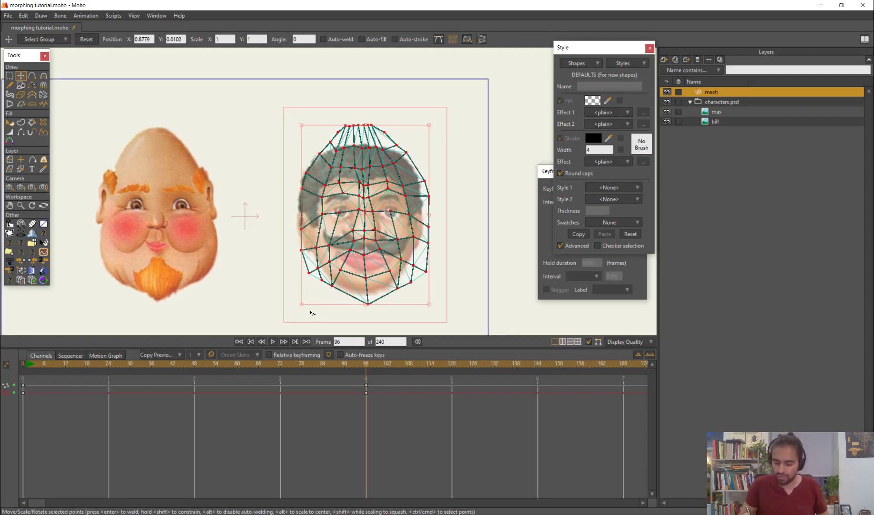
left_click_drag(359, 363, 41, 381)
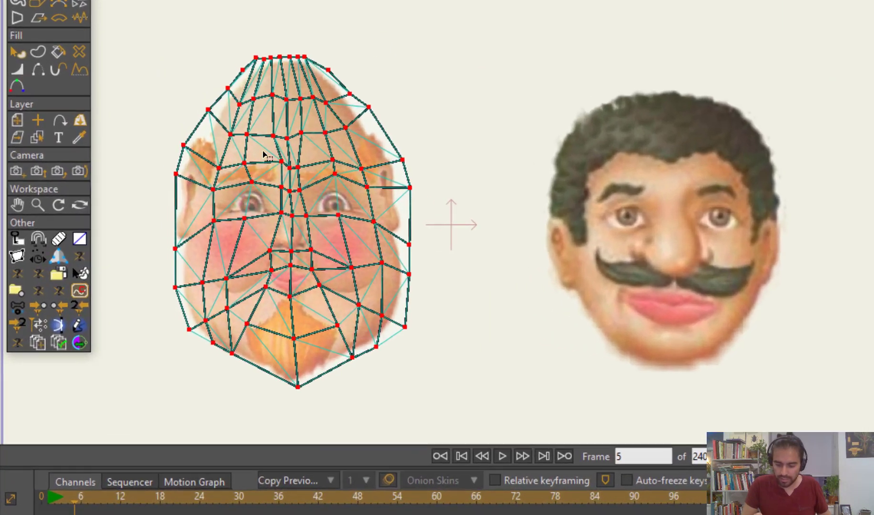
mouse_move(262, 151)
left_mouse_down()
mouse_move(221, 184)
mouse_move(247, 199)
mouse_move(285, 189)
left_mouse_up()
mouse_move(307, 119)
left_mouse_down()
mouse_move(315, 106)
mouse_move(304, 179)
mouse_move(311, 140)
left_mouse_up()
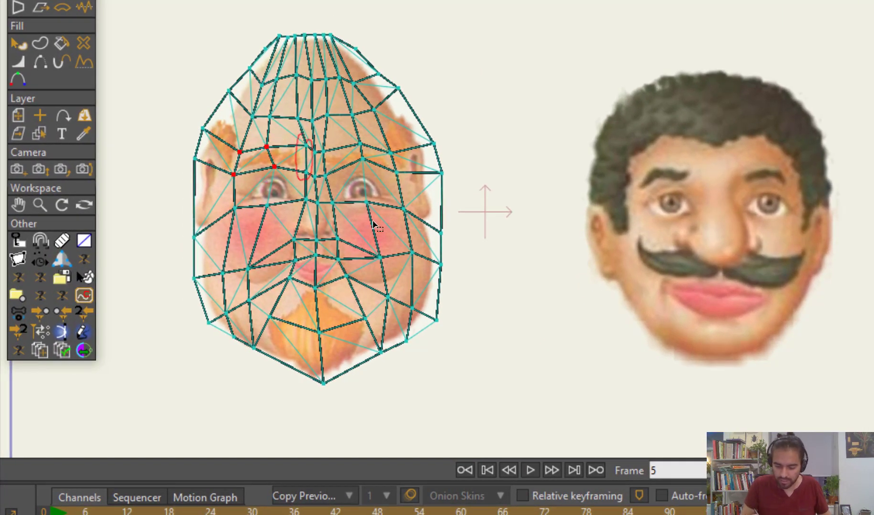
scroll(429, 183, "up", 1)
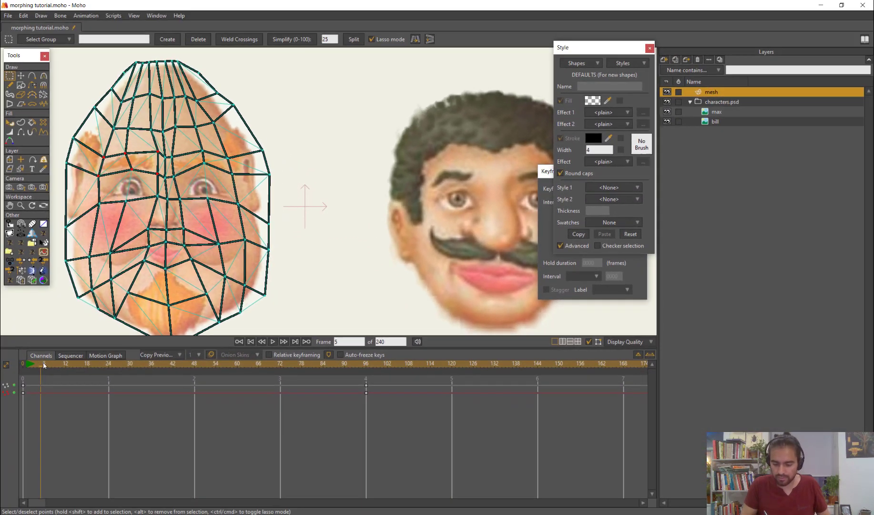
left_click_drag(40, 365, 366, 395)
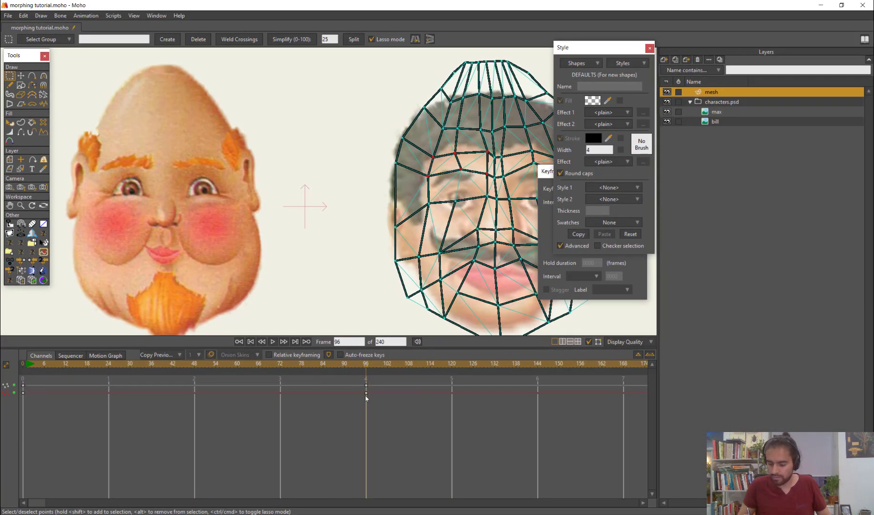
scroll(323, 167, "up", 3)
key("t")
left_click_drag(309, 176, 310, 193)
left_click_drag(350, 167, 345, 184)
left_click_drag(343, 147, 312, 173)
left_click_drag(382, 173, 377, 185)
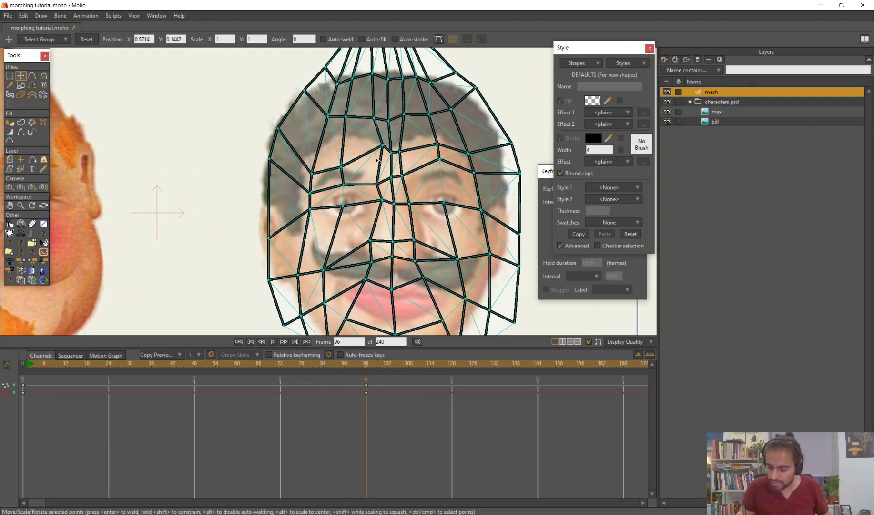
left_click_drag(383, 145, 348, 169)
Fit the mesh points around the moustached face's right-hand eyebrow and the centre of the brow at frame 96
left_click_drag(440, 160, 409, 188)
left_click_drag(400, 152, 407, 174)
left_click_drag(437, 144, 474, 187)
left_click_drag(468, 153, 468, 173)
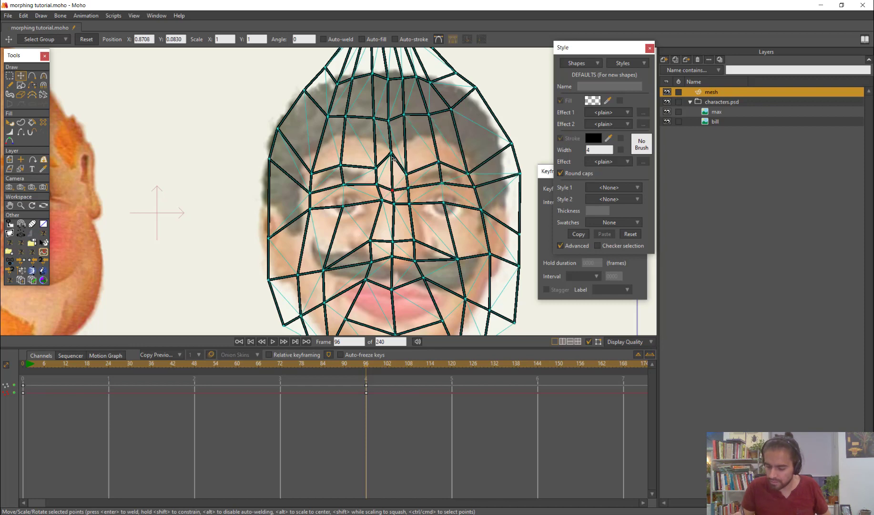
scroll(419, 211, "down", 2)
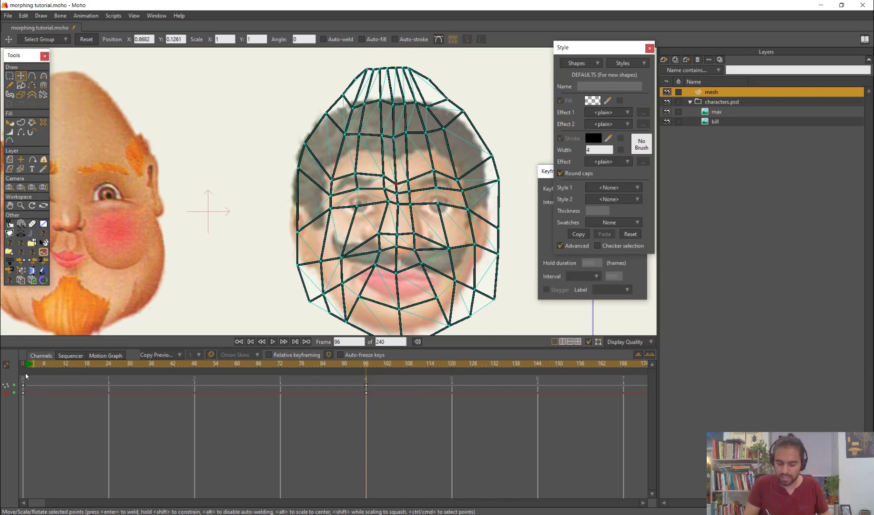
Scrub through the animation to check how the mesh travels between the two faces
left_click_drag(25, 373, 277, 389)
scroll(348, 224, "down", 3)
left_click_drag(226, 401, 137, 388)
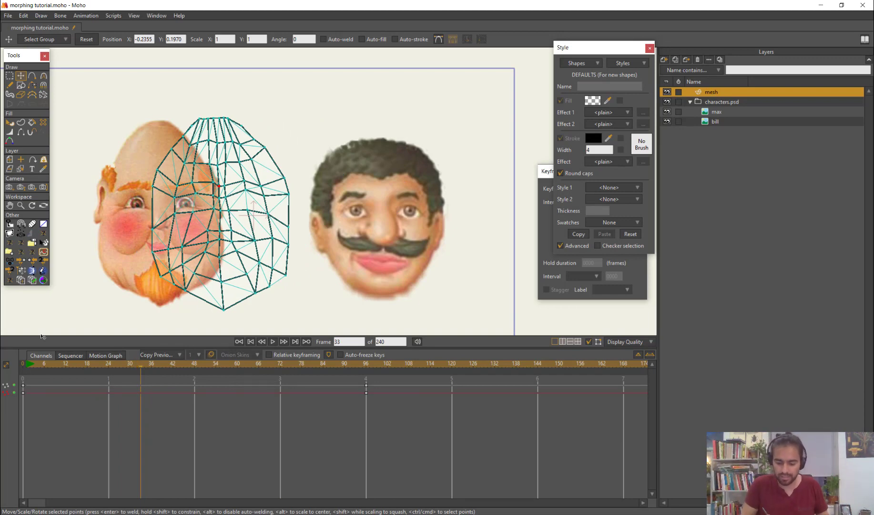
Mark the nose's mesh points on the bald face, and fit the centre and left-hand nose points to the moustached face at frame 96
left_click_drag(50, 363, 50, 396)
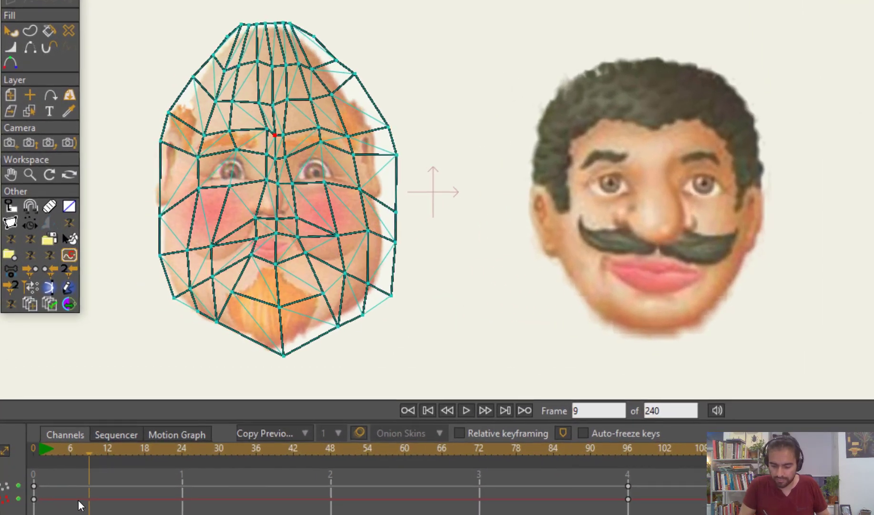
left_click_drag(79, 504, 67, 465)
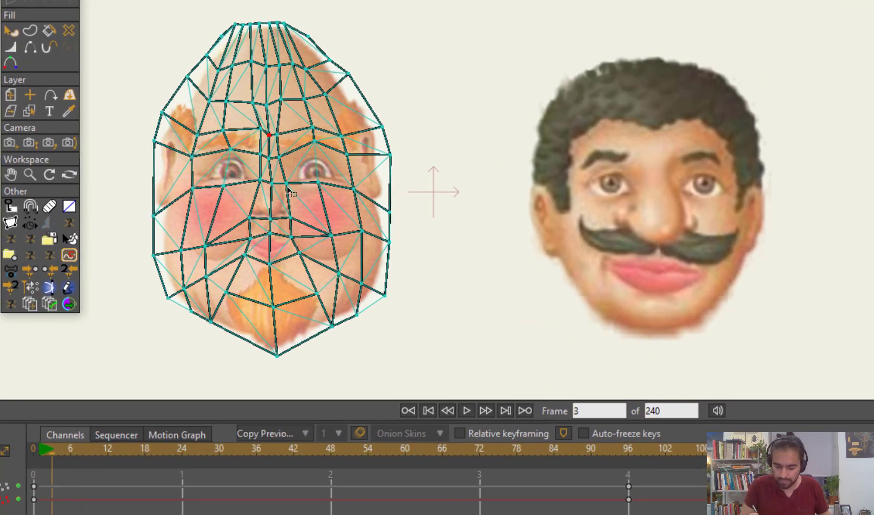
left_click_drag(303, 215, 300, 210)
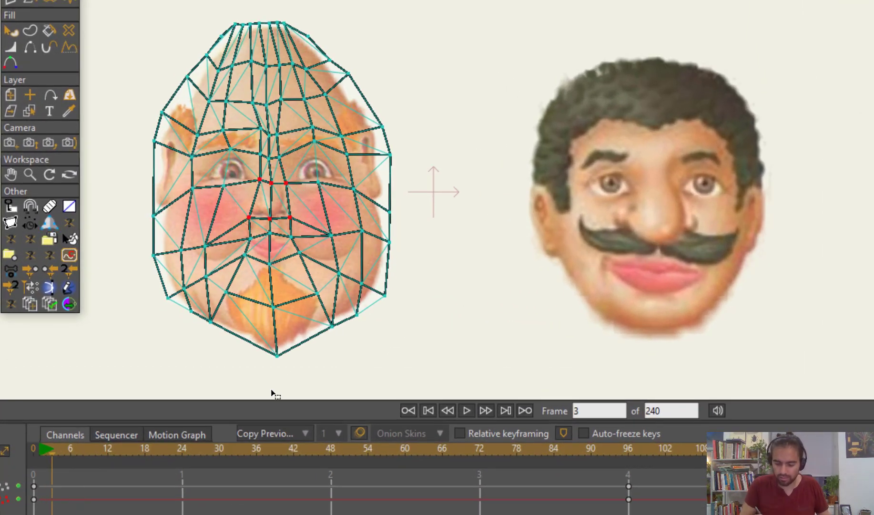
left_click_drag(52, 449, 629, 508)
scroll(767, 240, "up", 5)
left_click_drag(546, 226, 543, 262)
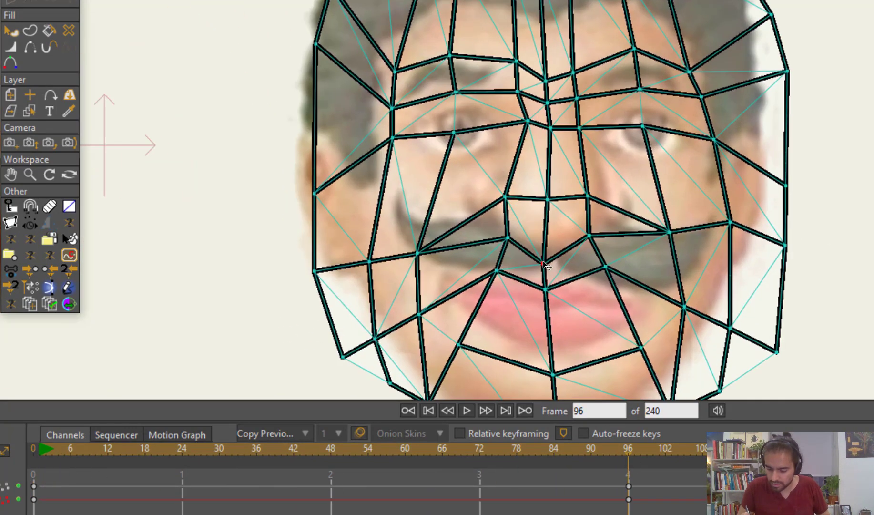
left_click_drag(508, 238, 501, 262)
left_click_drag(506, 197, 462, 224)
left_click_drag(548, 201, 549, 251)
Fit the mesh points along the right-hand side of the moustached face's nose and refine both nostril points
left_click_drag(590, 236, 607, 255)
left_click_drag(589, 198, 631, 229)
mouse_move(580, 130)
left_mouse_down()
mouse_move(609, 144)
mouse_move(591, 138)
left_mouse_up()
left_click_drag(634, 233, 649, 225)
left_click_drag(469, 225, 454, 223)
Fit the mesh points around both eyes of the moustached face at frame 96, lowering the lower-lid points beneath the eyes
left_click_drag(527, 130, 513, 150)
left_click_drag(455, 153, 454, 167)
left_click_drag(398, 140, 452, 165)
left_click_drag(648, 128, 653, 171)
left_click_drag(593, 139, 594, 153)
left_click_drag(641, 94, 643, 106)
left_click_drag(717, 141, 721, 152)
left_click_drag(660, 173, 664, 171)
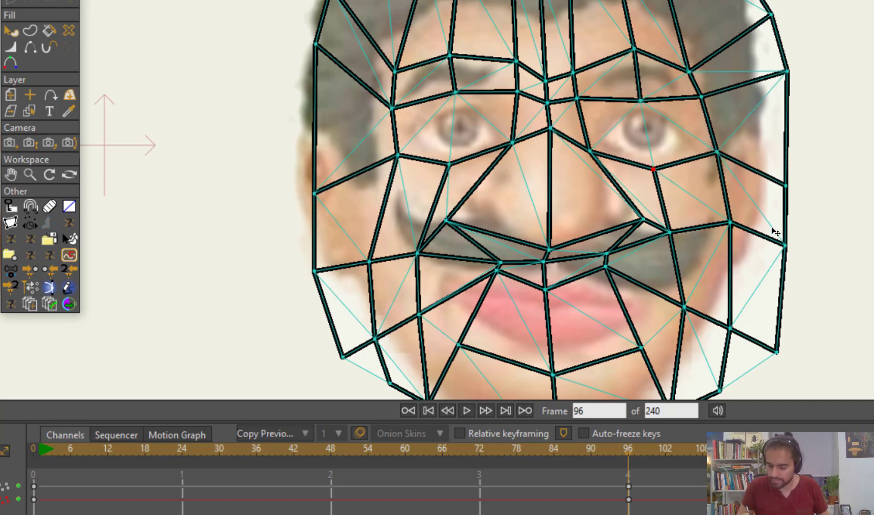
Preview the mesh motion between the bald face and the moustached face over the first 96 frames
scroll(775, 232, "down", 1)
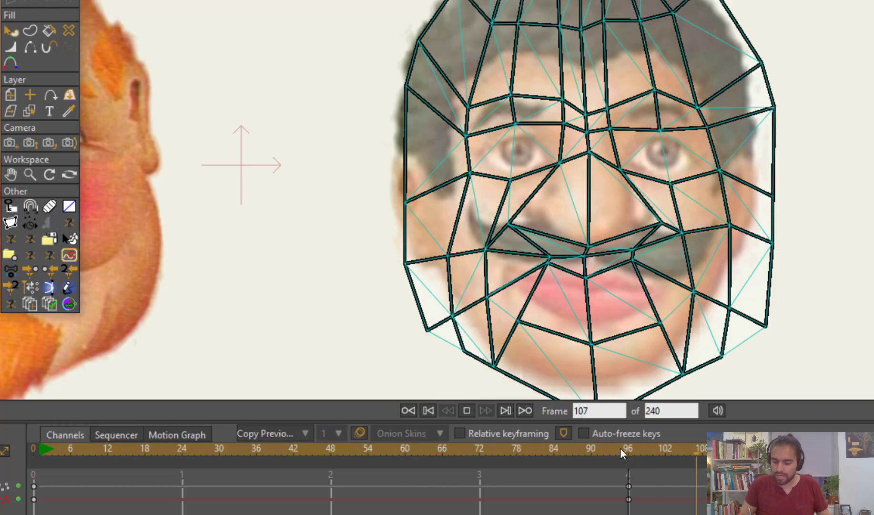
left_click_drag(622, 453, 228, 478)
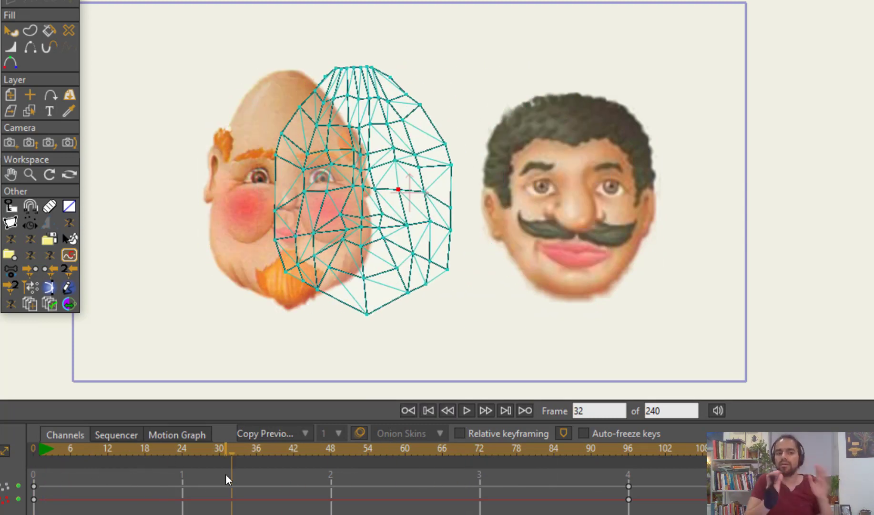
left_click_drag(42, 452, 268, 487)
Mark the mouth's mesh points on the bald face at frame 0, and fit the left-hand ones around the moustached face's lips at frame 96
scroll(632, 245, "up", 2)
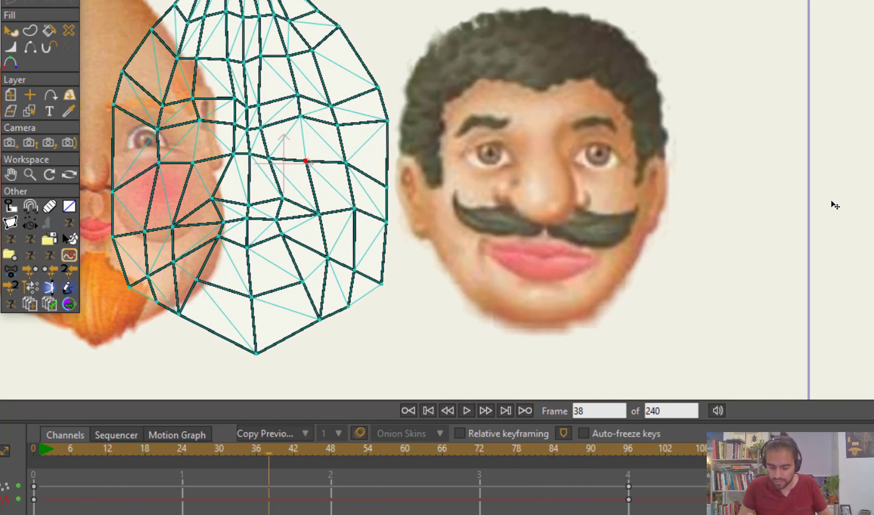
left_click_drag(52, 452, 20, 445)
left_click_drag(305, 264, 612, 236)
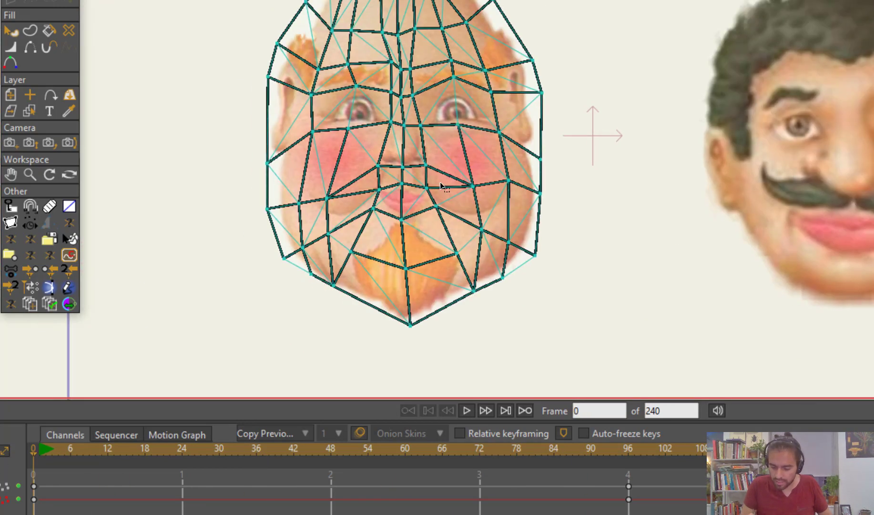
left_click_drag(367, 216, 439, 203)
left_click_drag(113, 471, 629, 500)
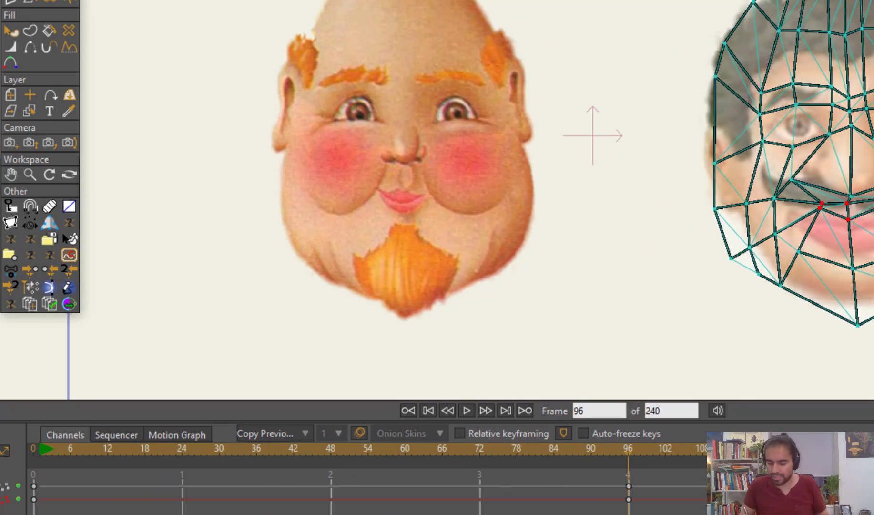
left_click_drag(770, 330, 722, 300)
scroll(722, 300, "up", 3)
left_click_drag(574, 144, 529, 179)
left_click_drag(569, 123, 521, 130)
left_click_drag(528, 180, 522, 165)
Fit the centre and right-hand mouth points around the moustached face's lips, and refine the left-hand corner
left_click_drag(613, 151, 620, 215)
left_click_drag(660, 132, 690, 157)
left_click_drag(609, 125, 611, 138)
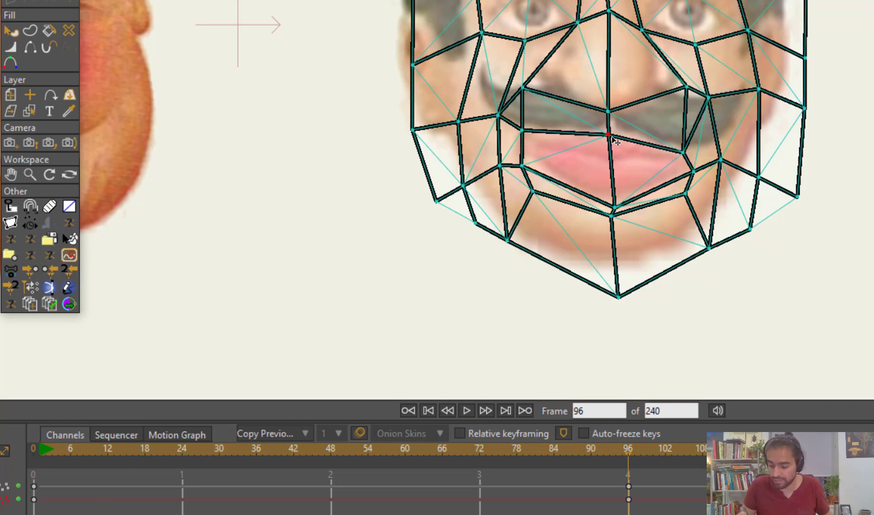
left_click_drag(531, 143, 527, 168)
left_click_drag(615, 197, 616, 194)
scroll(628, 255, "down", 3)
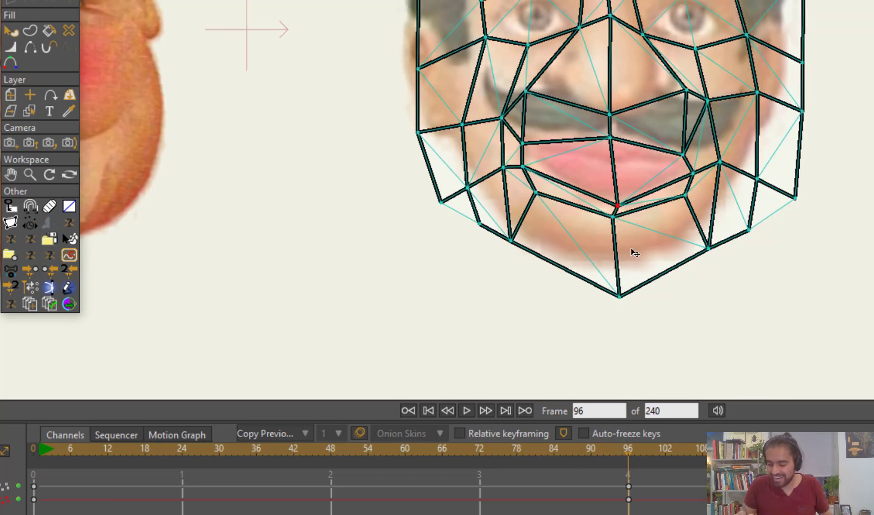
Adjust the mesh's chin, jaw and right-hand cheek points at frame 96 to follow the moustached face's lower outline
left_click_drag(628, 235, 577, 252)
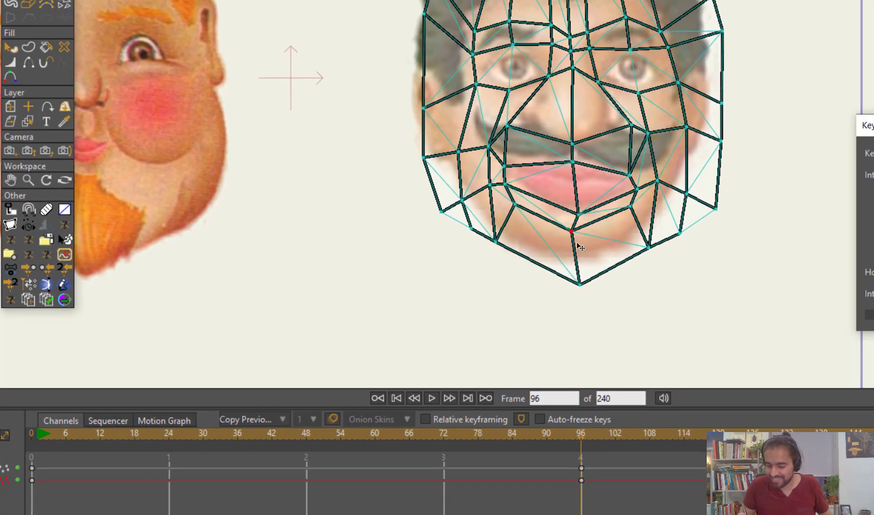
left_click_drag(514, 204, 510, 221)
left_click_drag(636, 194, 637, 209)
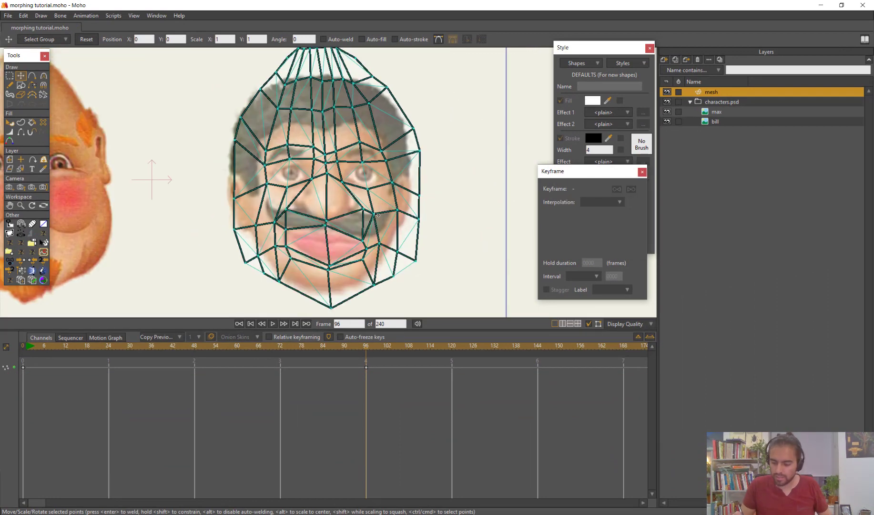
left_click_drag(377, 215, 410, 225)
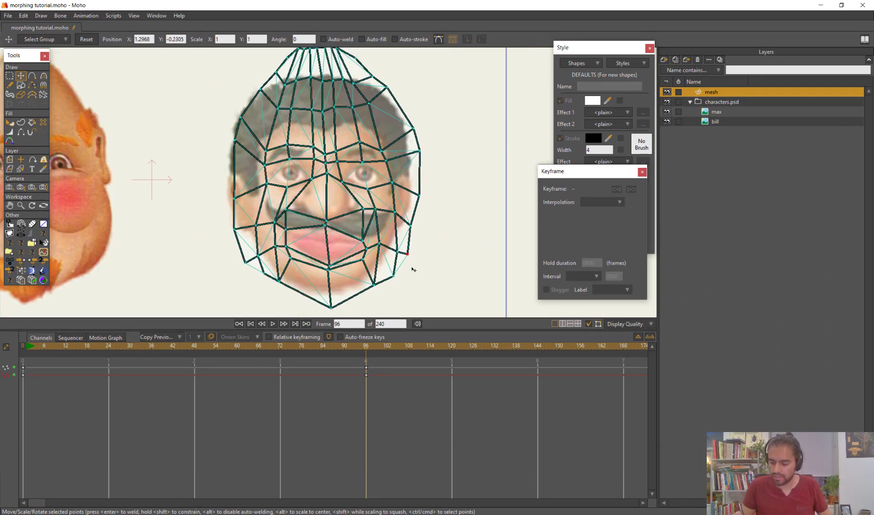
left_click_drag(332, 312, 364, 276)
left_click_drag(331, 309, 328, 305)
left_click_drag(290, 258, 355, 257)
scroll(337, 241, "down", 2)
Mark the left-hand ear's mesh points on the bald face at frame 1, and fit them around the moustached face's left-hand ear at frame 96
left_click_drag(30, 350, 27, 349)
key("g")
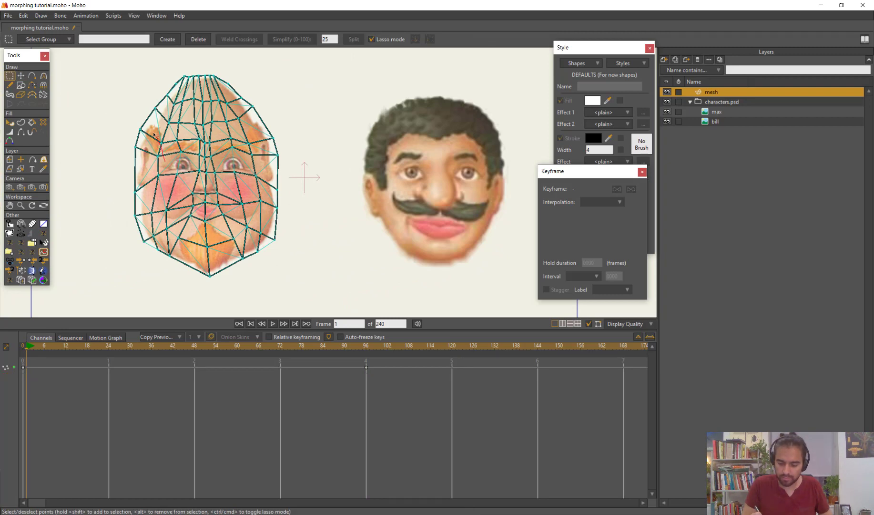
left_click_drag(146, 194, 159, 147)
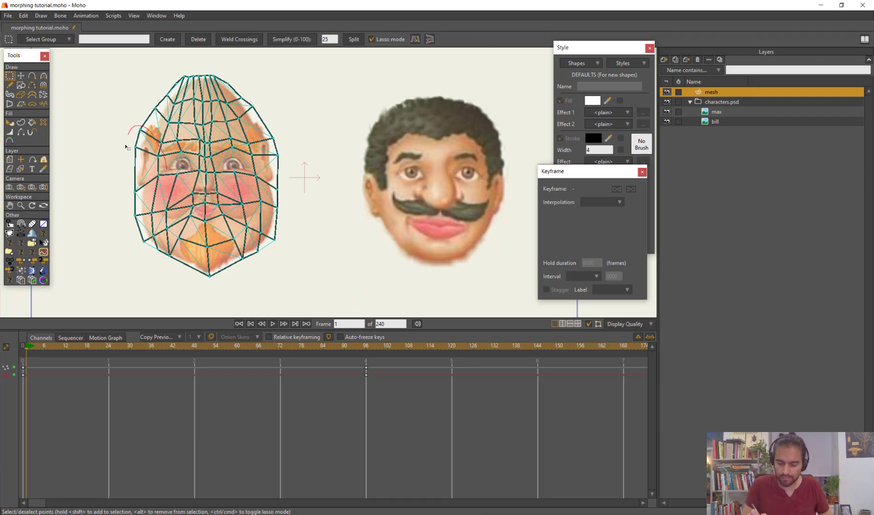
left_click_drag(36, 346, 366, 382)
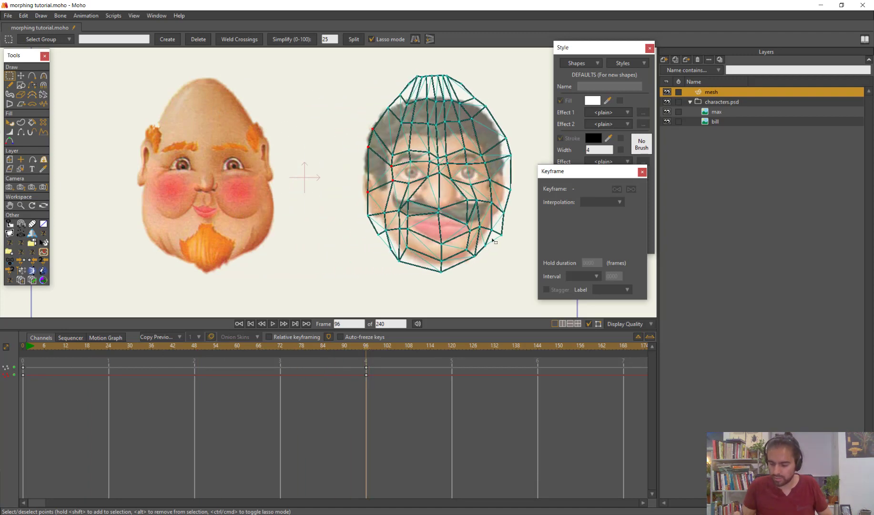
left_click_drag(498, 250, 419, 236)
scroll(415, 233, "up", 3)
key("t")
key("Escape")
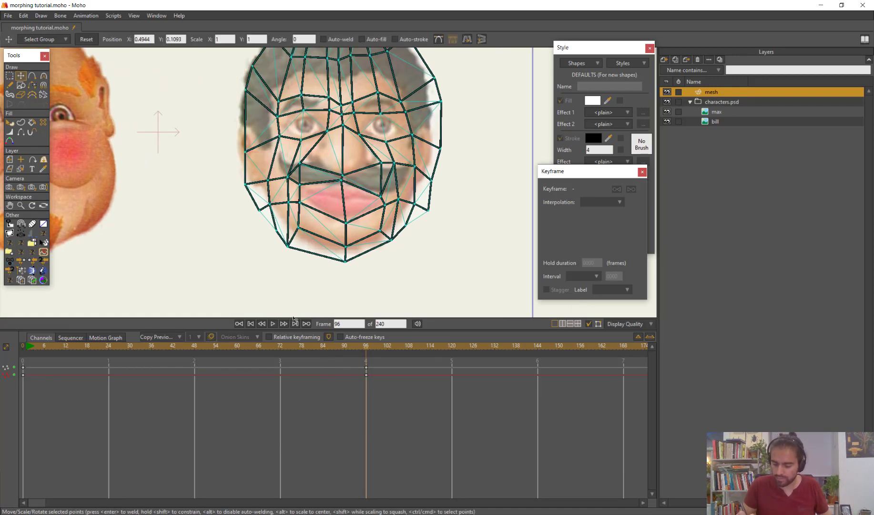
left_click_drag(248, 196, 267, 187)
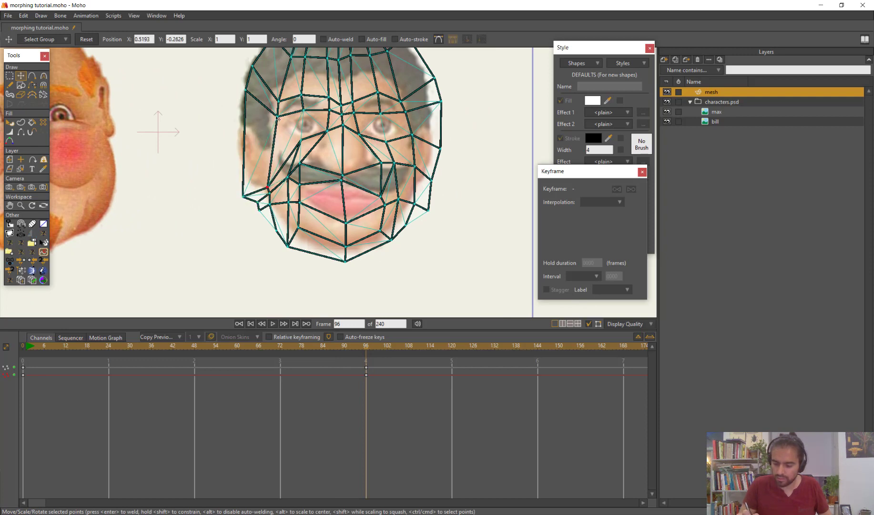
left_click_drag(277, 116, 267, 163)
left_click_drag(245, 90, 234, 172)
left_click_drag(252, 66, 232, 124)
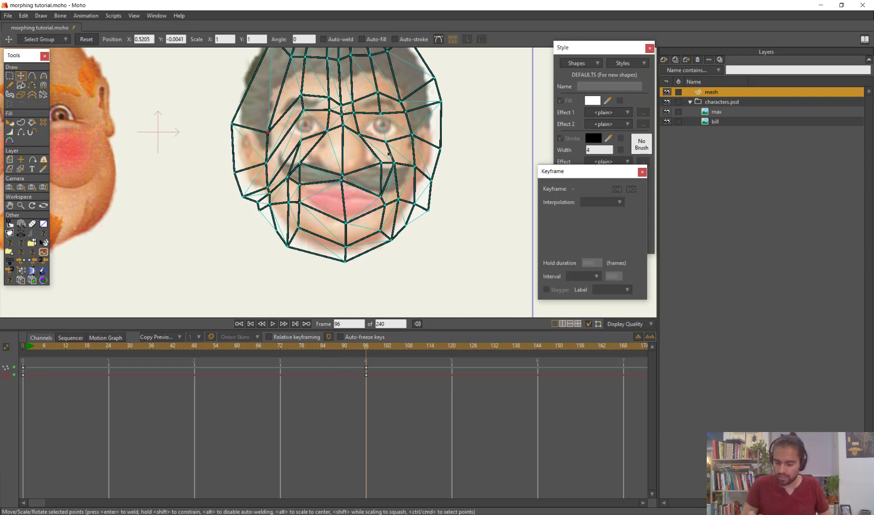
Mark the right-hand ear's mesh points on the bald face at frame 0, and return to frame 96
scroll(278, 109, "down", 3)
left_click_drag(366, 353, 23, 377)
key("g")
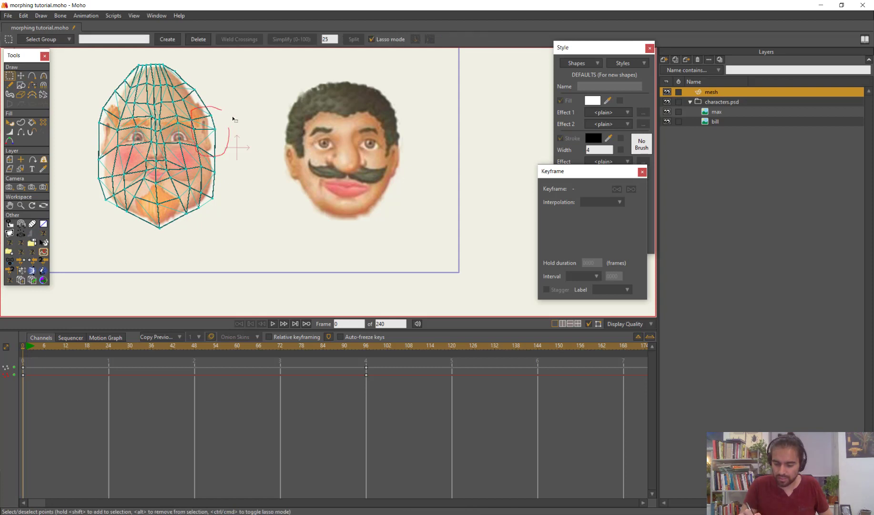
left_click_drag(234, 119, 225, 111)
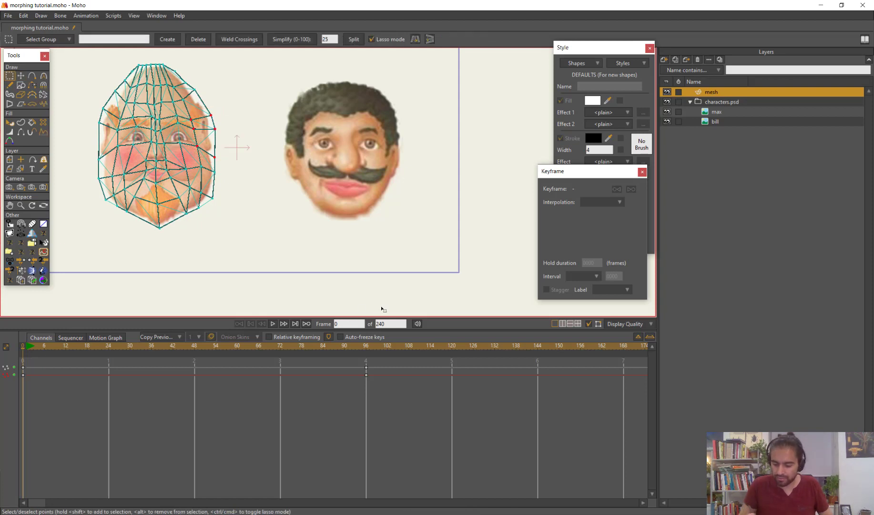
left_click(93, 339)
left_click(37, 337)
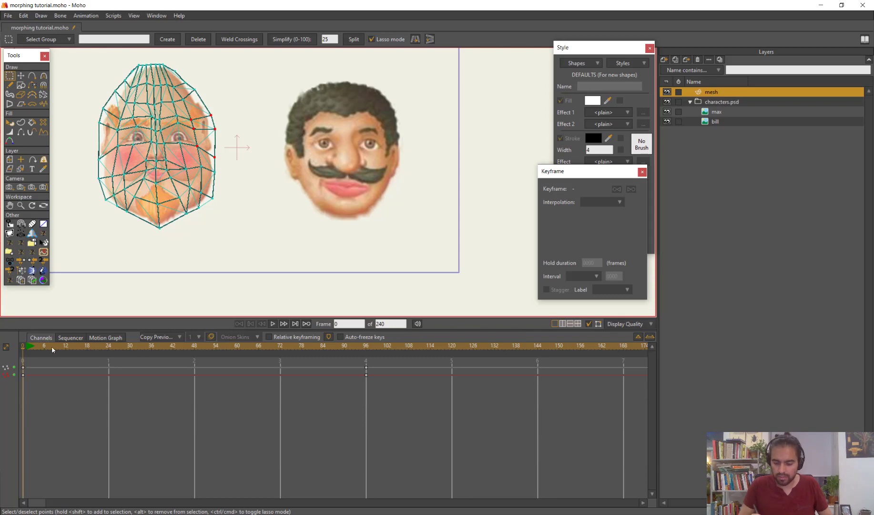
left_click_drag(51, 346, 366, 370)
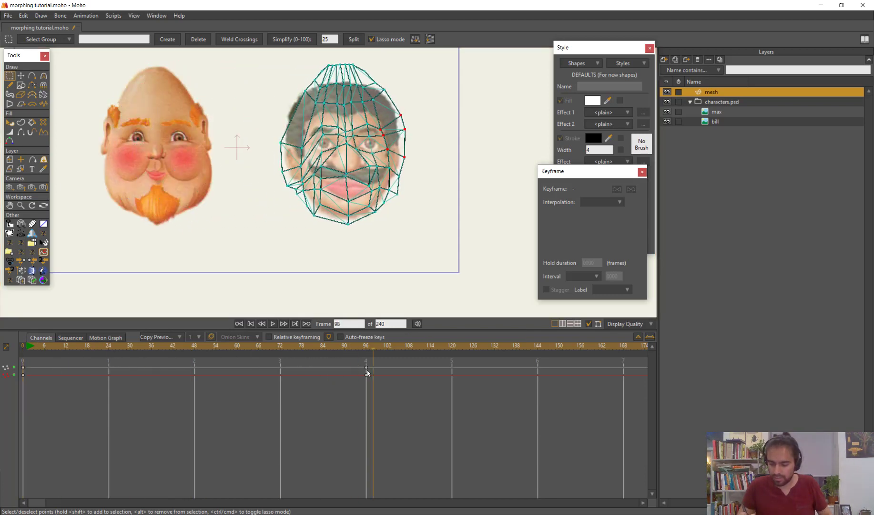
Fit the right-hand ear and neighbouring cheek points around the moustached face's right-hand ear at frame 96
scroll(460, 216, "up", 4)
left_click_drag(460, 217, 364, 238)
key("t")
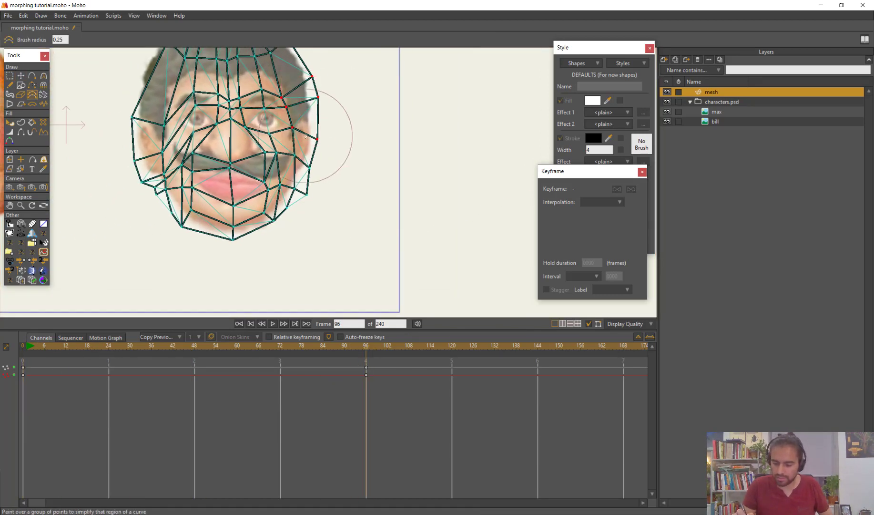
left_click_drag(313, 124, 314, 149)
left_click(297, 165)
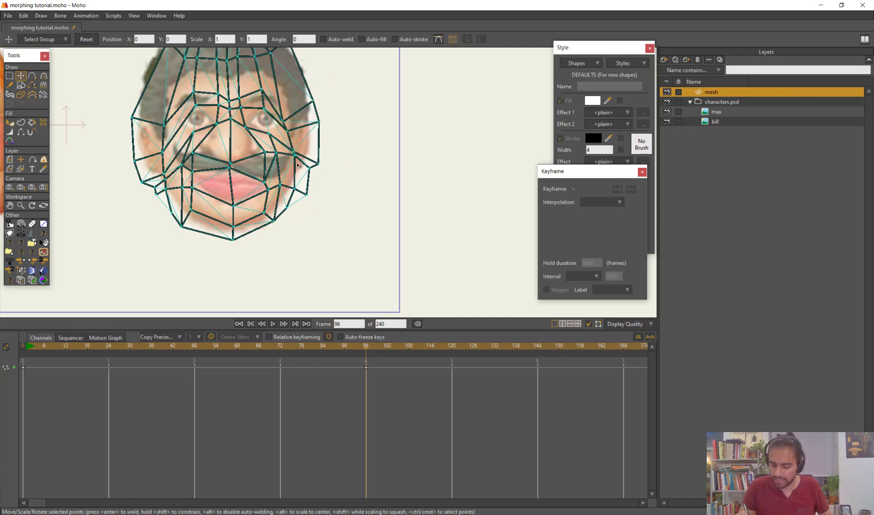
mouse_move(294, 177)
left_mouse_down()
mouse_move(304, 188)
mouse_move(296, 170)
left_mouse_up()
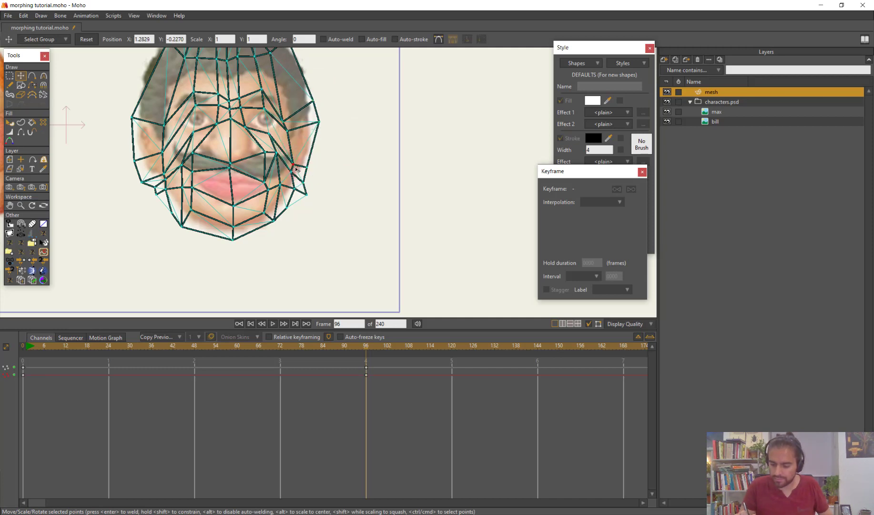
left_click_drag(285, 123, 289, 99)
scroll(330, 136, "down", 2)
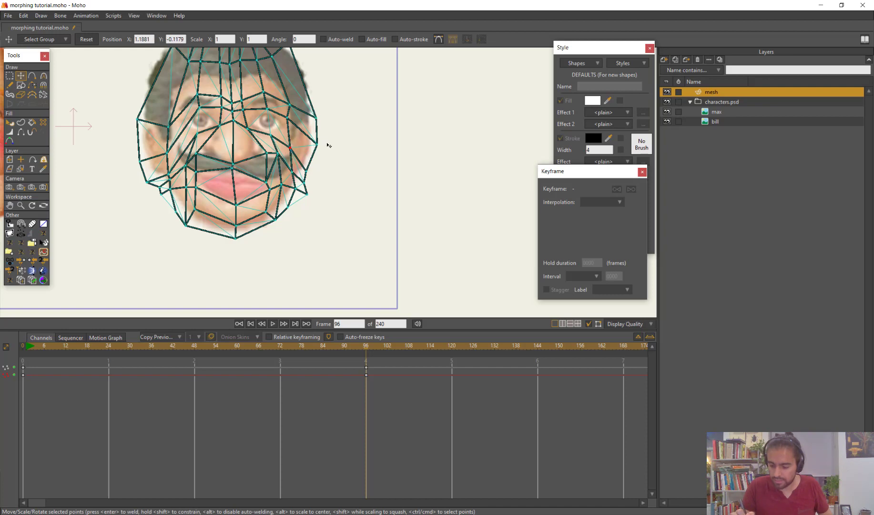
left_click_drag(327, 136, 324, 136)
scroll(307, 204, "down", 2)
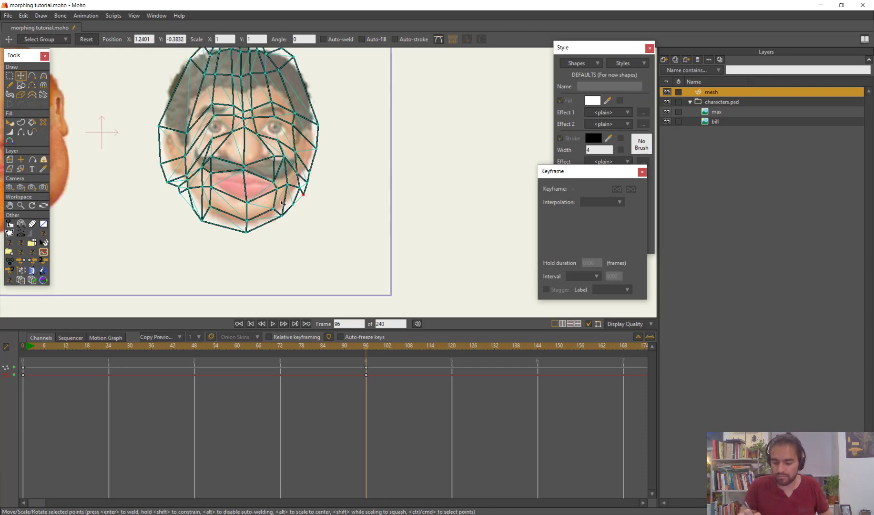
Adjust the mesh's lower left-hand point and reshape its crown points to follow the moustached character's hair outline at frame 96
scroll(192, 202, "down", 1)
left_click_drag(186, 224, 177, 272)
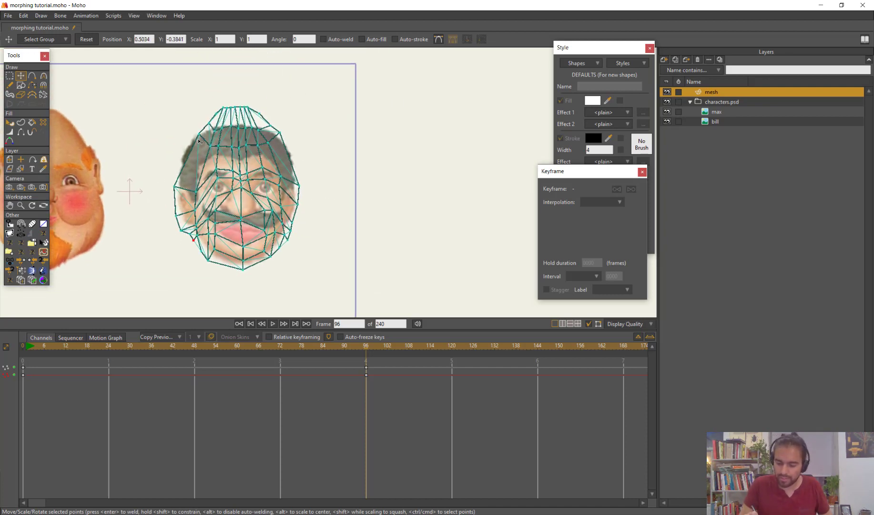
left_click_drag(199, 139, 199, 171)
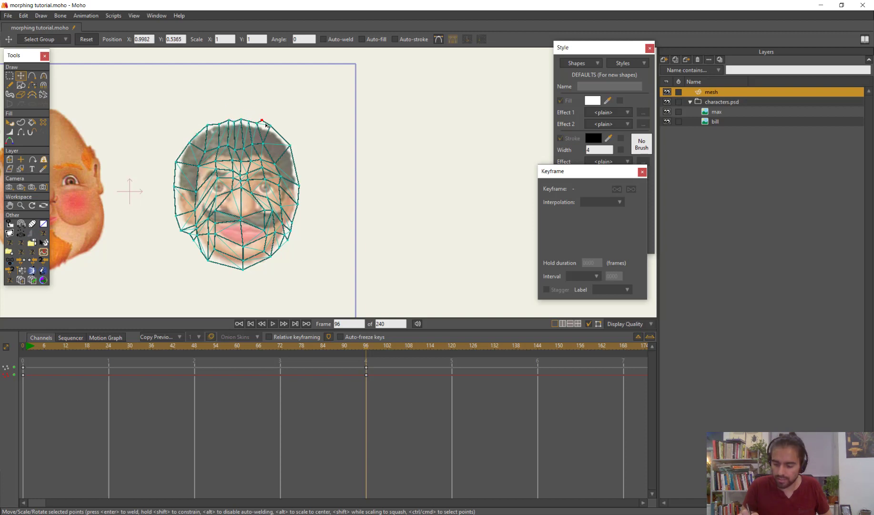
scroll(359, 175, "down", 1)
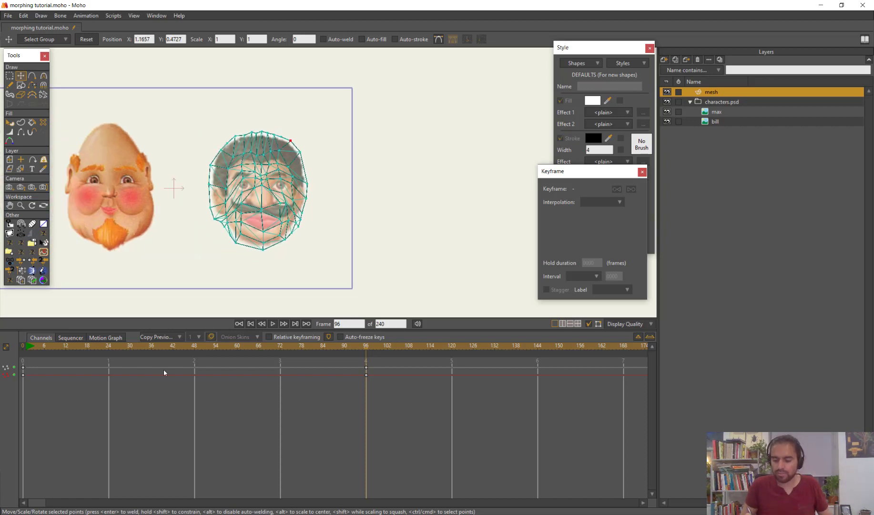
Move the max layer onto the bald face at frame 0, to about X -0.67
left_click_drag(24, 347, 1, 379)
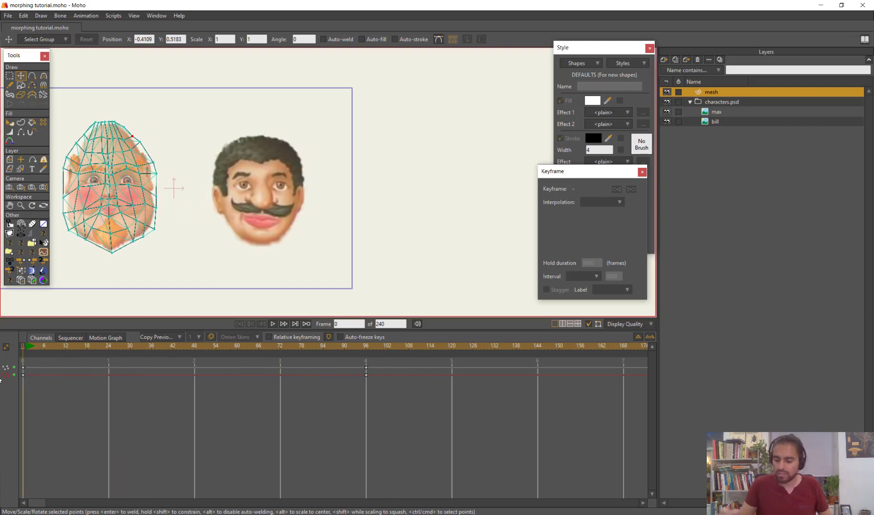
left_click(725, 112)
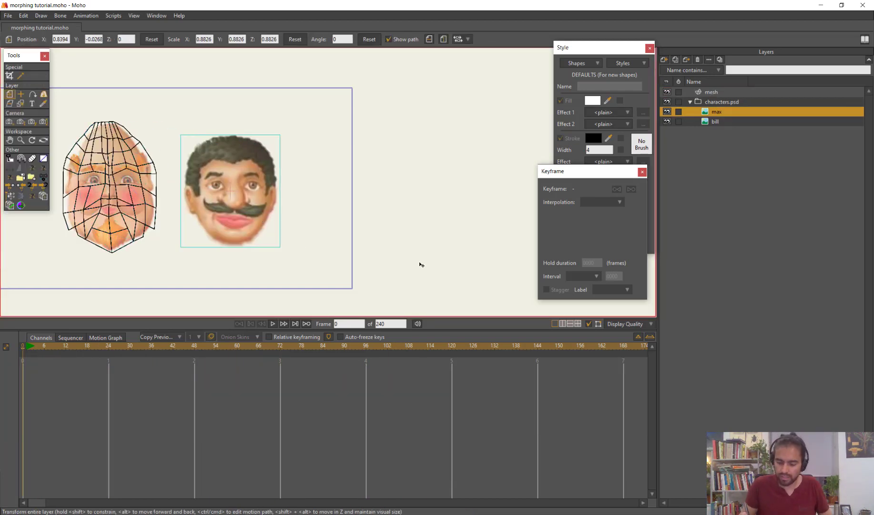
left_click_drag(419, 264, 311, 262)
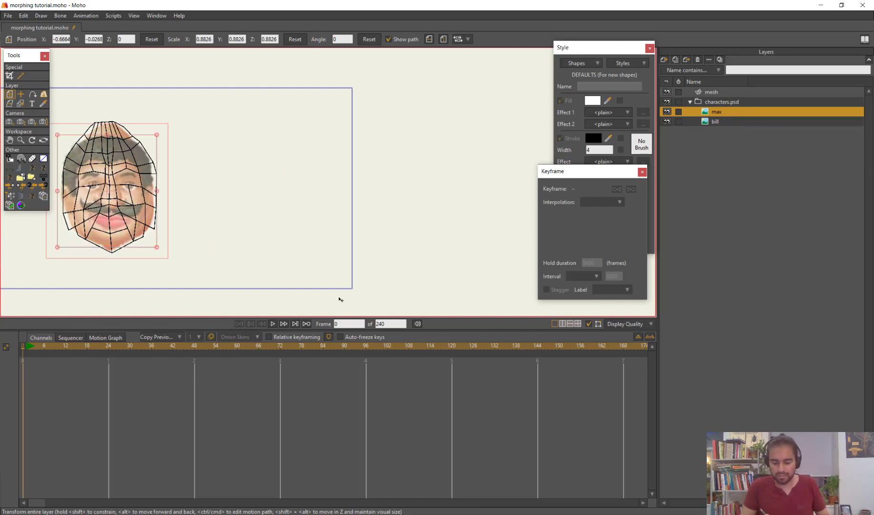
left_click_drag(262, 227, 396, 237)
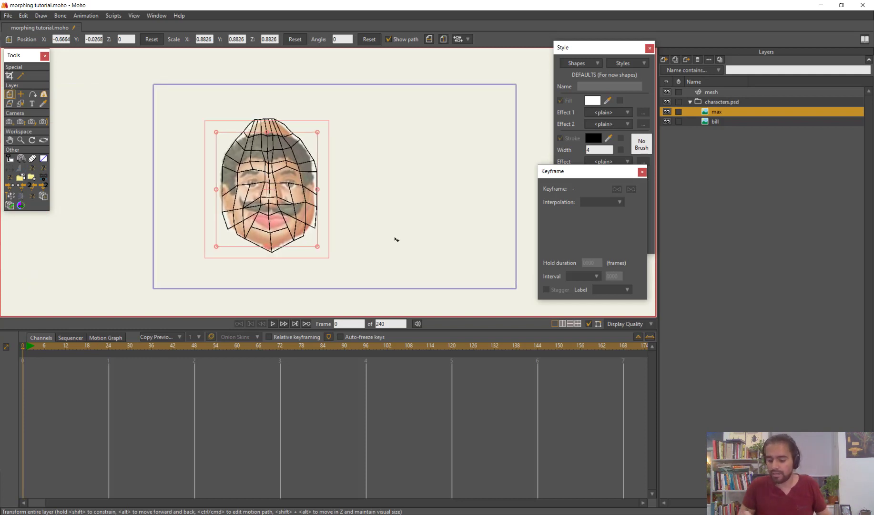
scroll(396, 238, "up", 2)
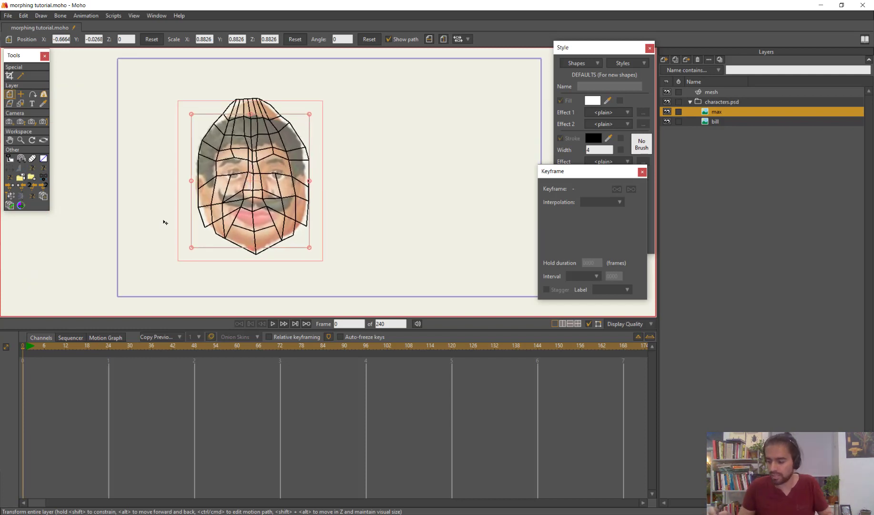
Select all points of the mesh layer at frame 95 and move them onto the relocated moustached face
left_click(722, 91)
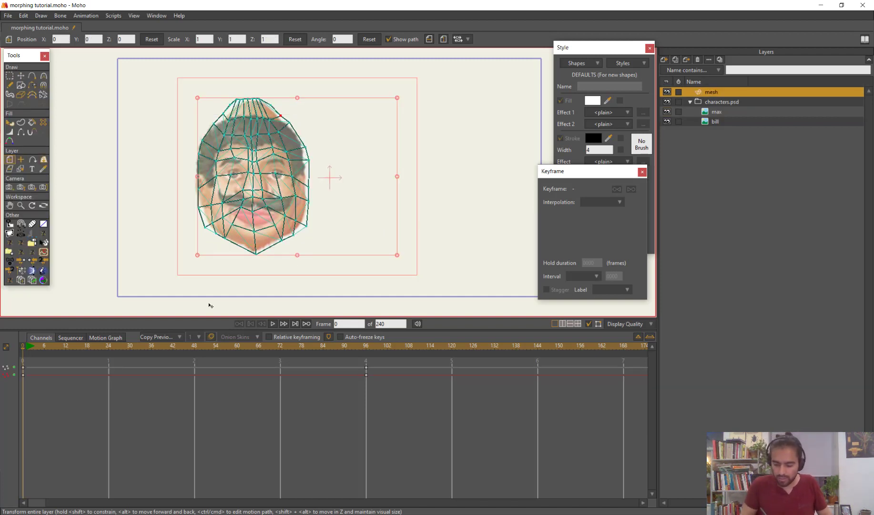
left_click(364, 346)
key("g")
left_click_drag(511, 171, 488, 103)
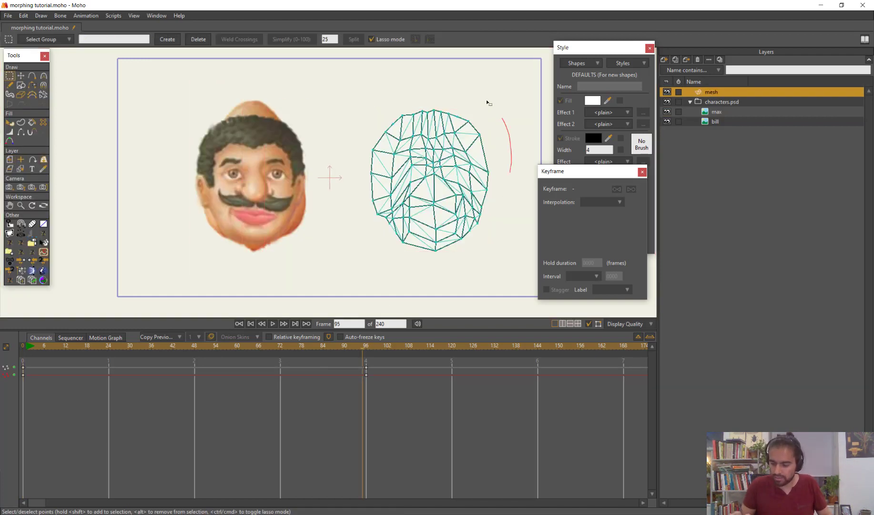
left_click_drag(494, 236, 520, 205)
key("t")
mouse_move(460, 245)
left_mouse_down()
mouse_move(275, 246)
mouse_move(284, 245)
left_mouse_up()
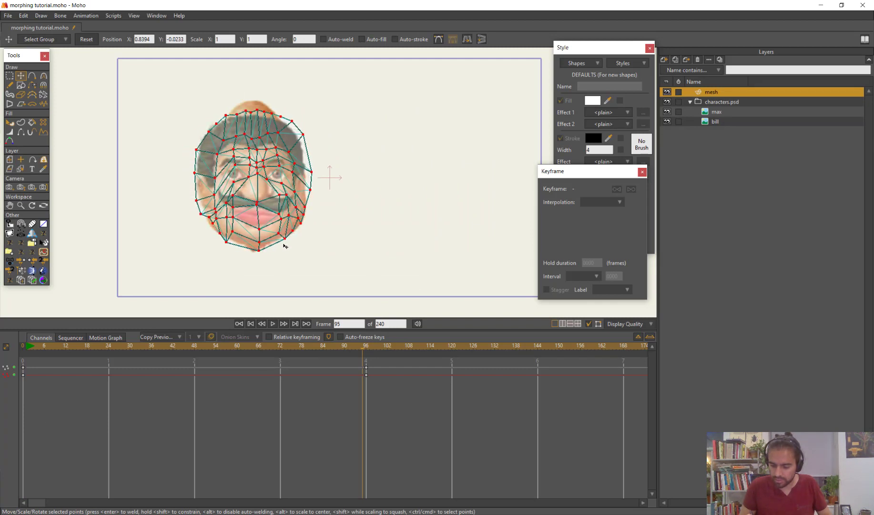
Hide the bill layer, nudge the mesh into line with the moustached face, and place its keyframes at frame 96
left_click(667, 121)
left_click_drag(400, 233, 398, 225)
left_click(364, 368)
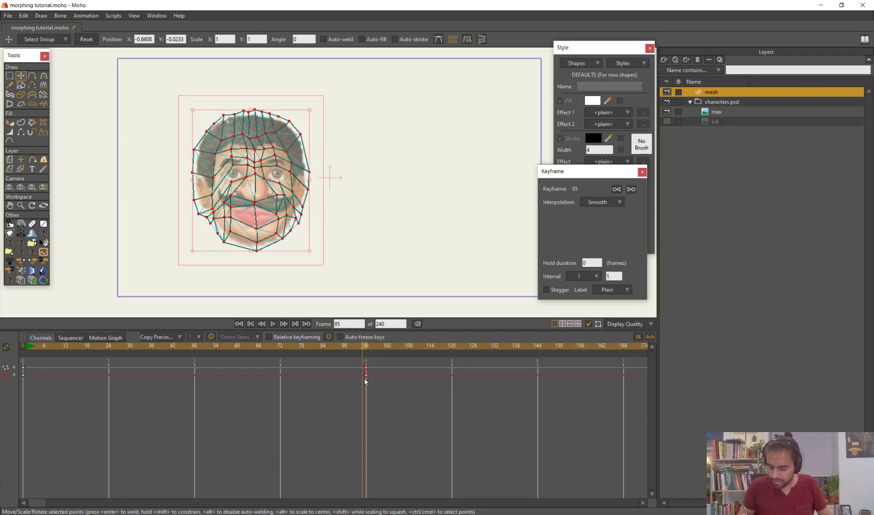
Copy the mesh's frame 0 keyframes to frame 1
left_click_drag(365, 349, 26, 395)
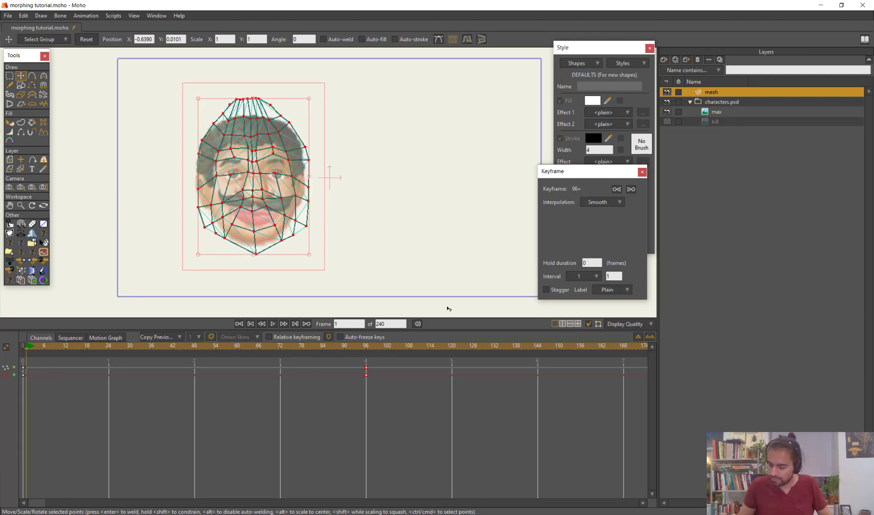
left_click(650, 337)
key("ctrl+v")
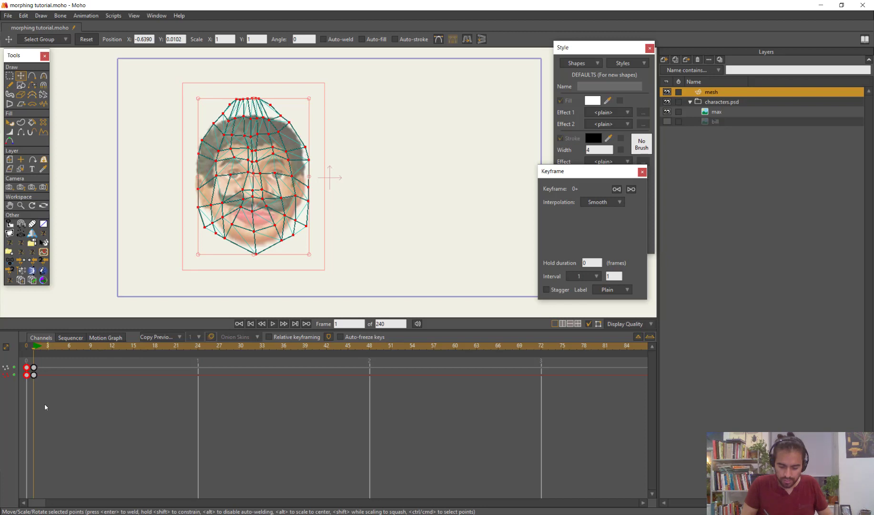
left_click_drag(28, 404, 24, 352)
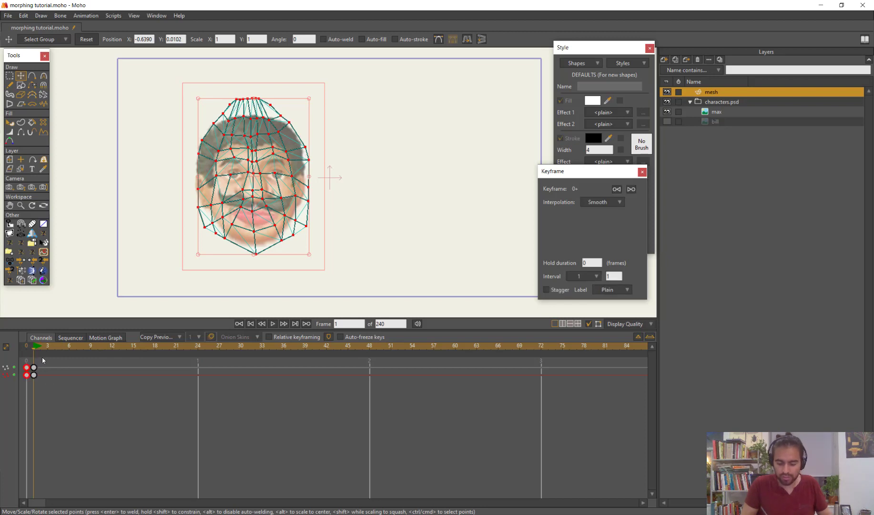
left_click(56, 357)
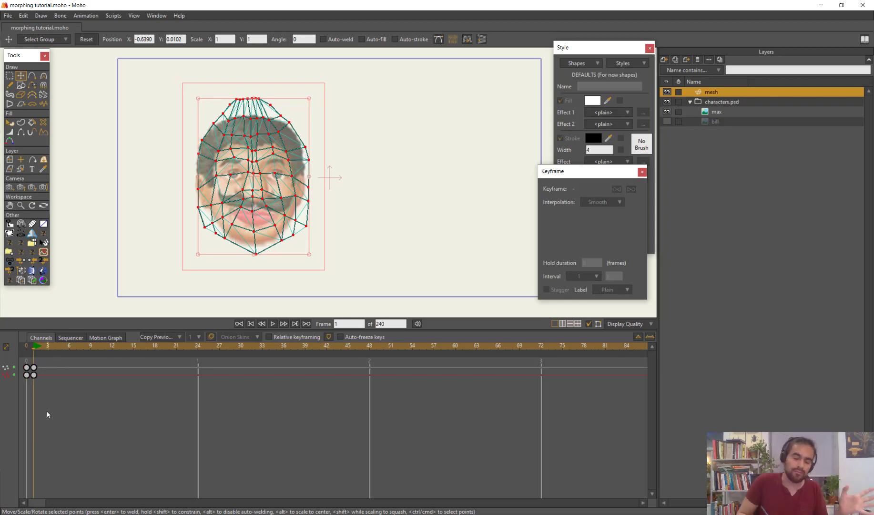
Scrub through the mesh animation from frame 1 to check its deformation, and return to frame 0
left_click_drag(48, 347, 35, 369)
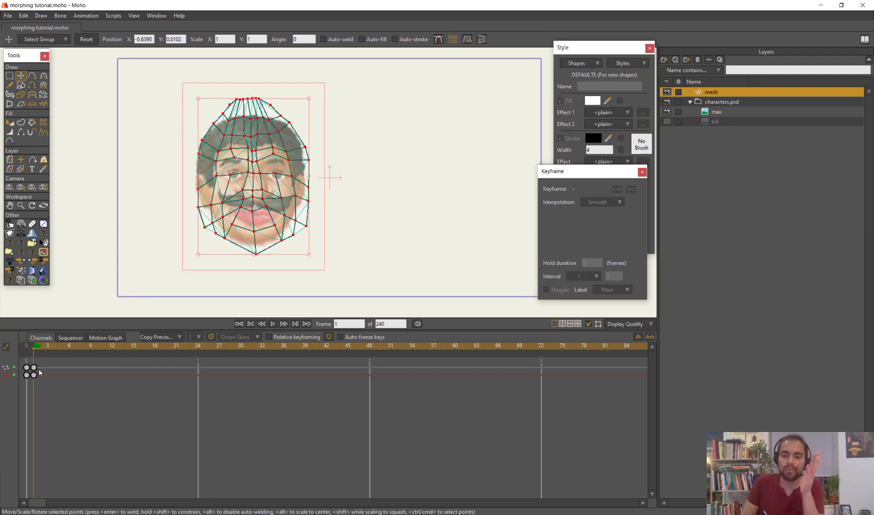
left_click(43, 375)
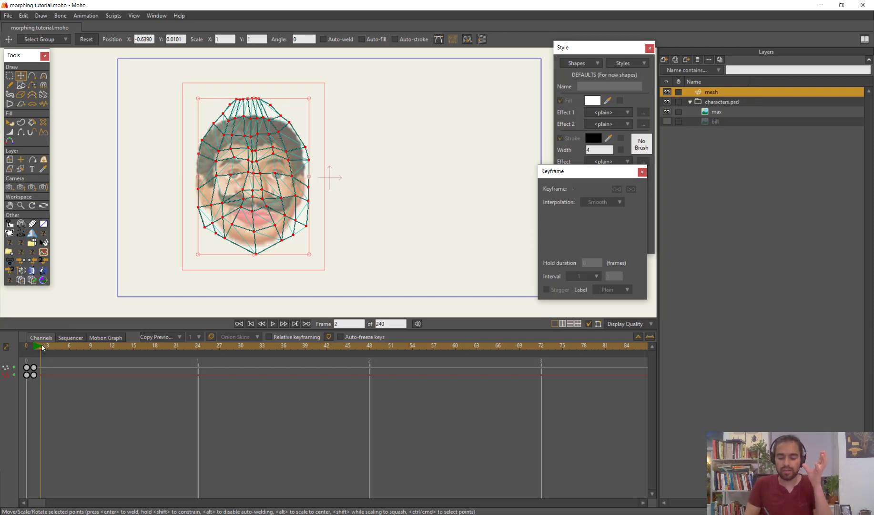
left_click_drag(42, 348, 191, 441)
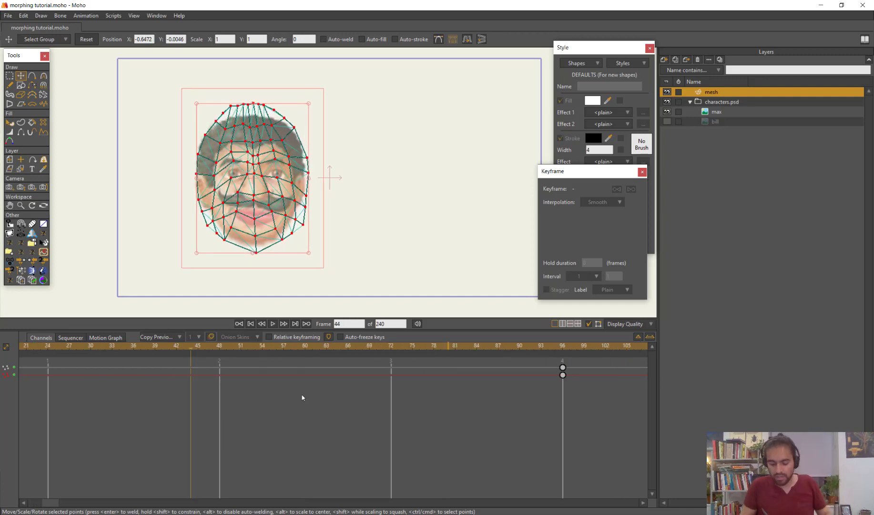
left_click_drag(56, 501, 42, 500)
left_click(21, 349)
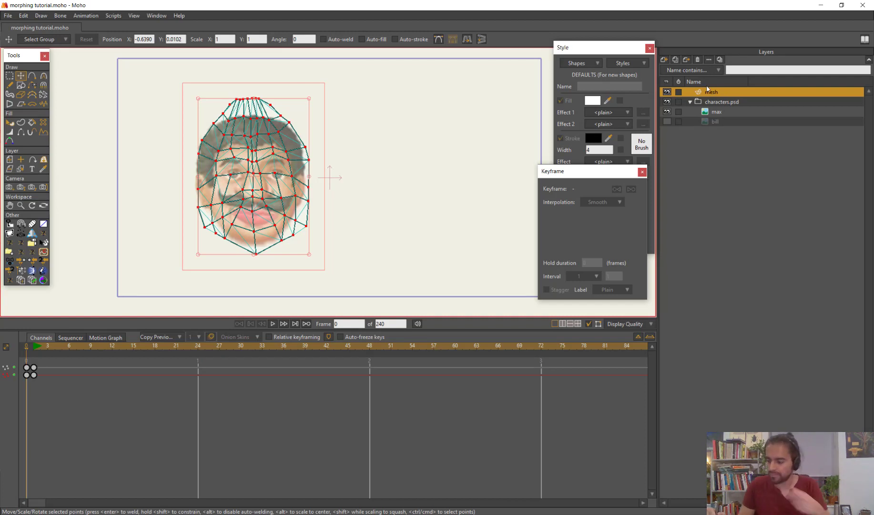
Add a bone layer and place the mesh layer inside it
left_click(663, 59)
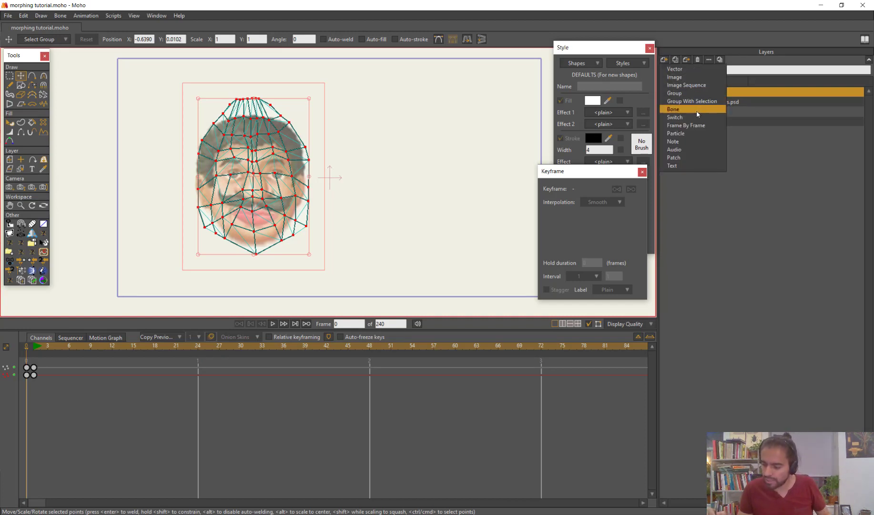
left_click(715, 110)
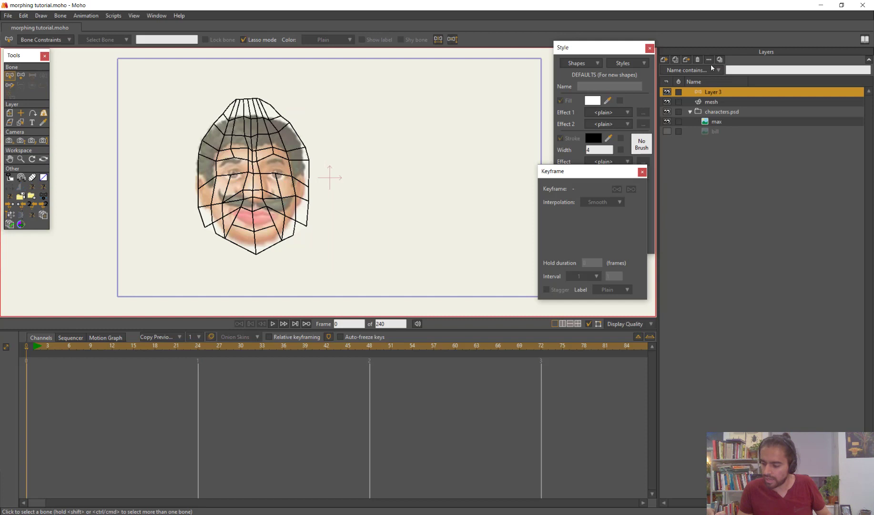
left_click(715, 103)
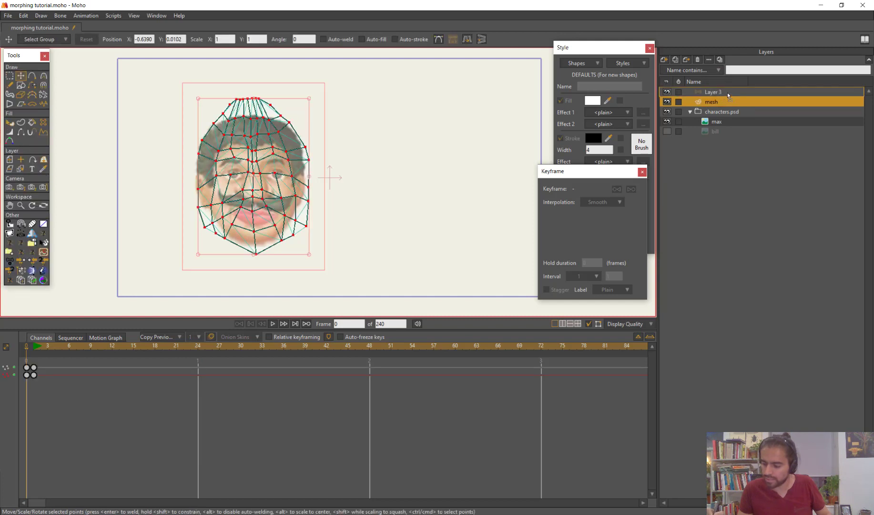
left_click_drag(727, 92, 727, 92)
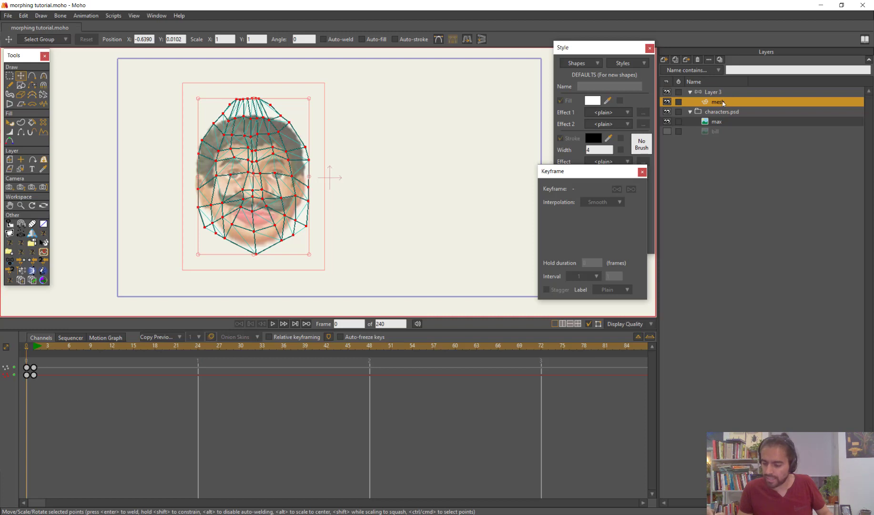
Rename the mesh layer as mesh_bill
double_click(723, 102)
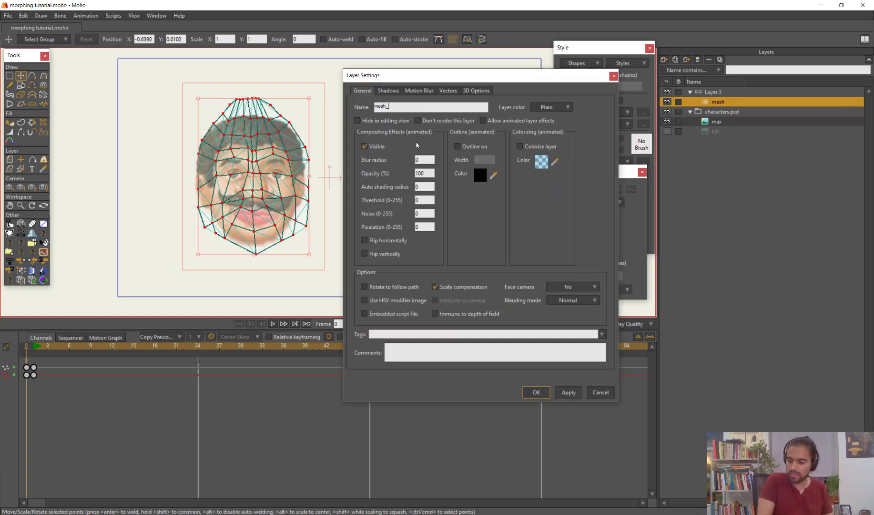
type("_bill")
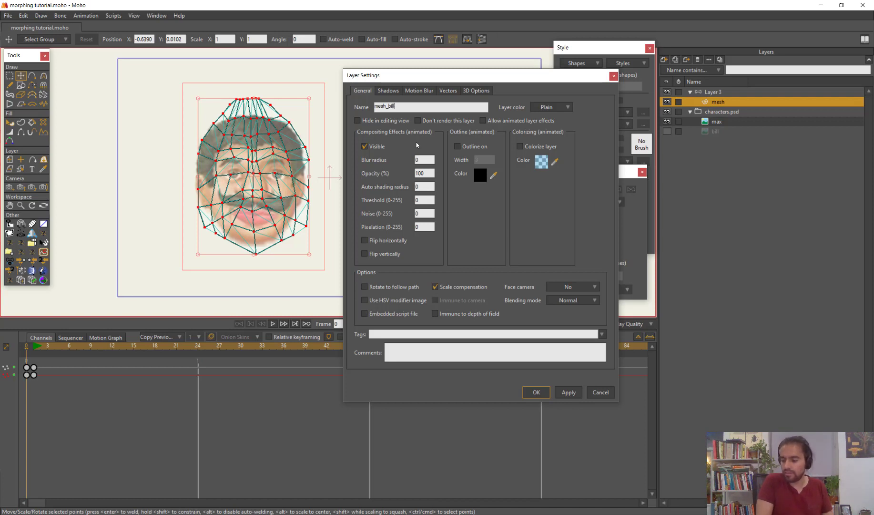
key("Return")
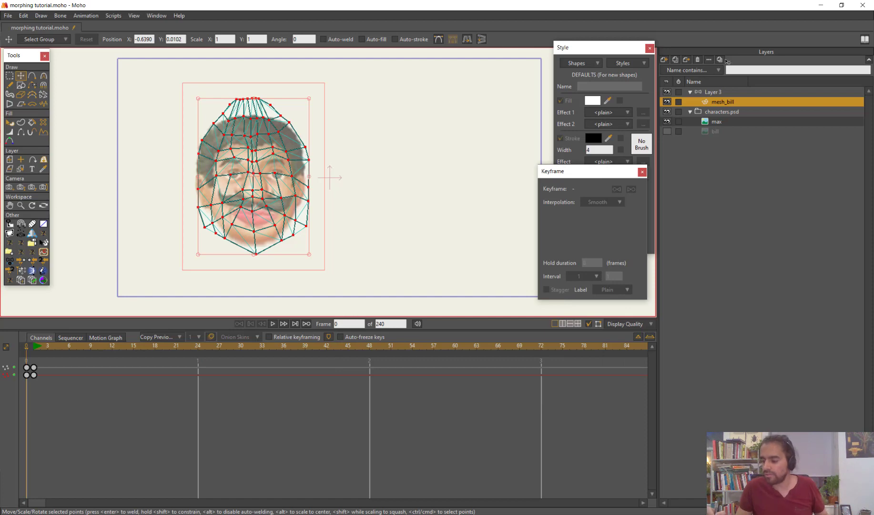
Make the bill image layer visible and set its smart warp layer to mesh_bill
left_click(666, 132)
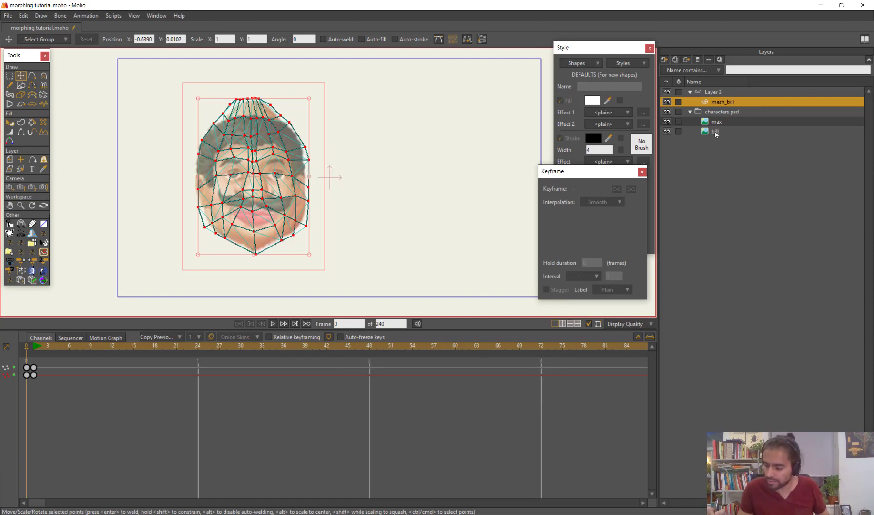
left_click(722, 132)
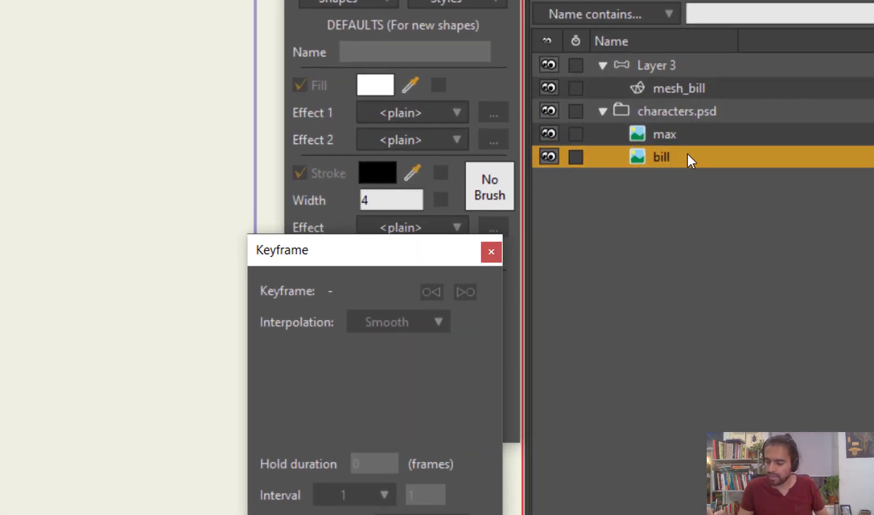
double_click(677, 158)
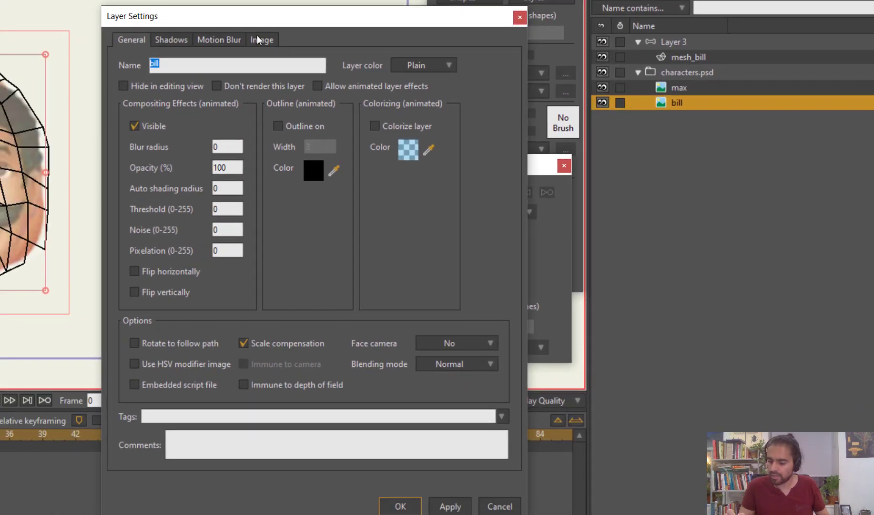
left_click(262, 39)
left_click(280, 381)
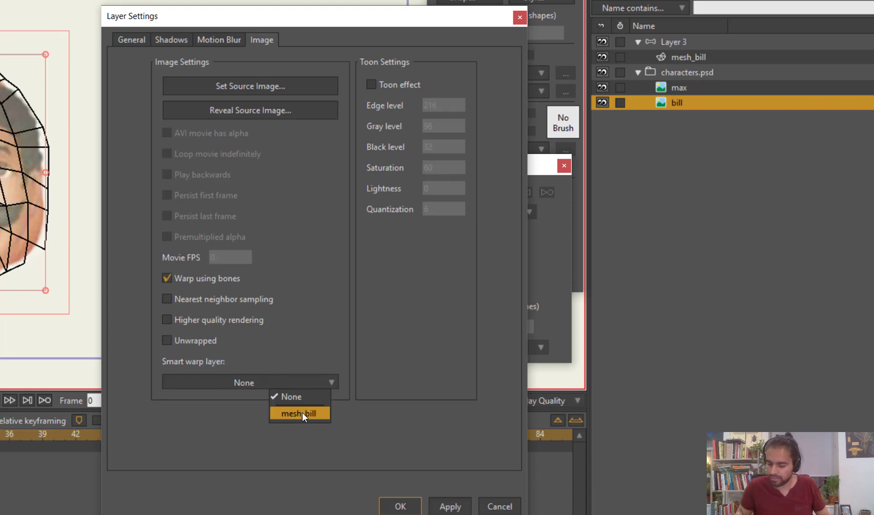
left_click(290, 412)
left_click(409, 500)
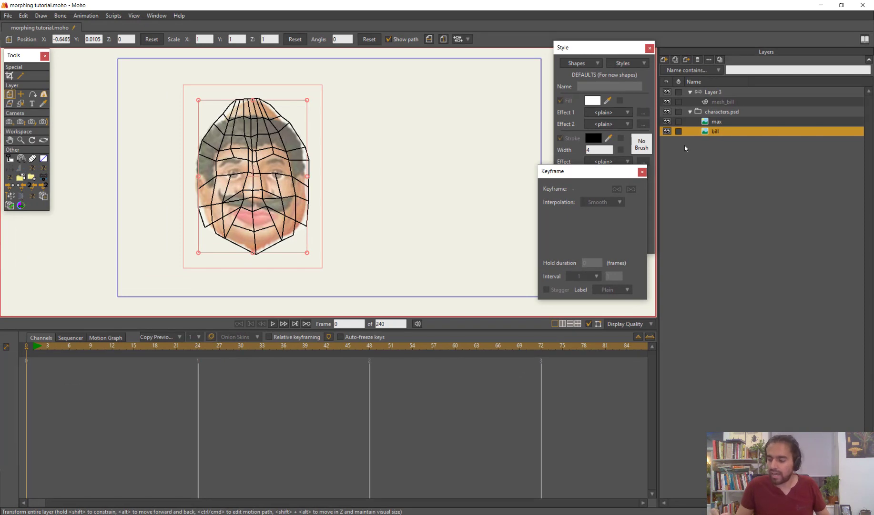
Hide the max layer and scrub the timeline to preview how the bill image warps, returning to frame 0
left_click(667, 121)
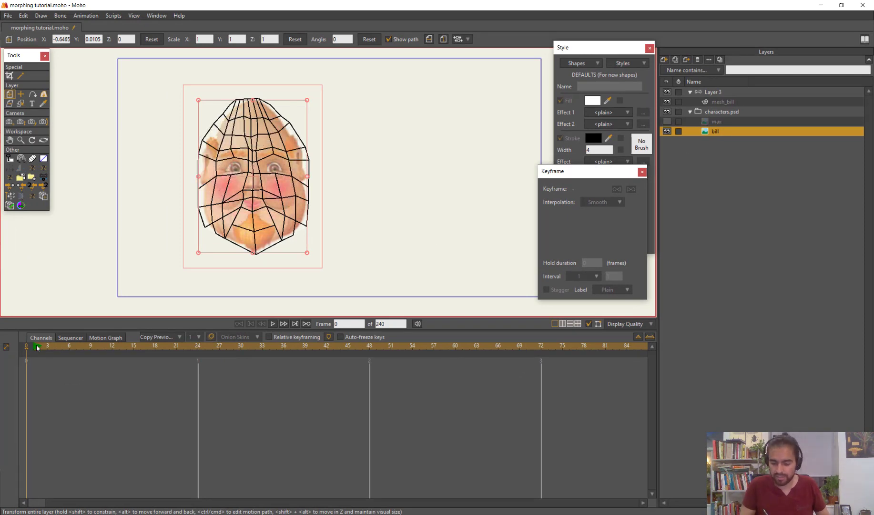
left_click_drag(38, 348, 3, 410)
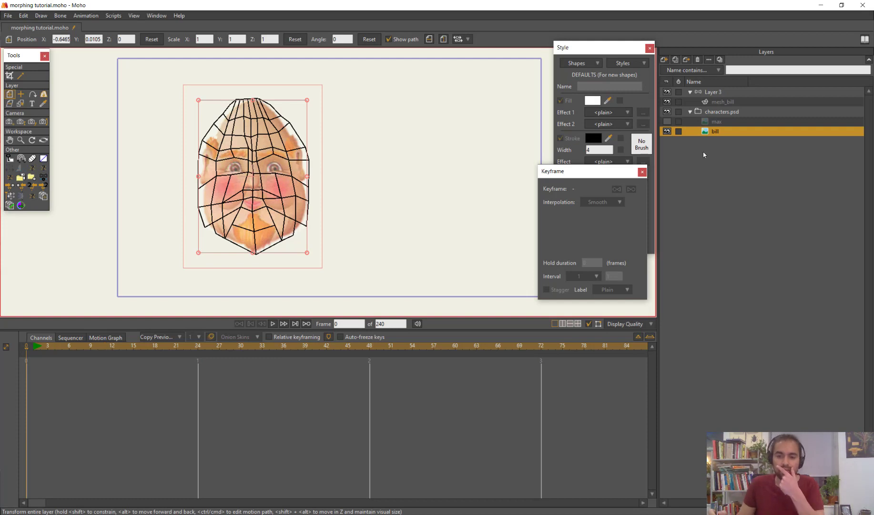
Duplicate the mesh_bill layer and name the copy mesh_max
left_click(732, 103)
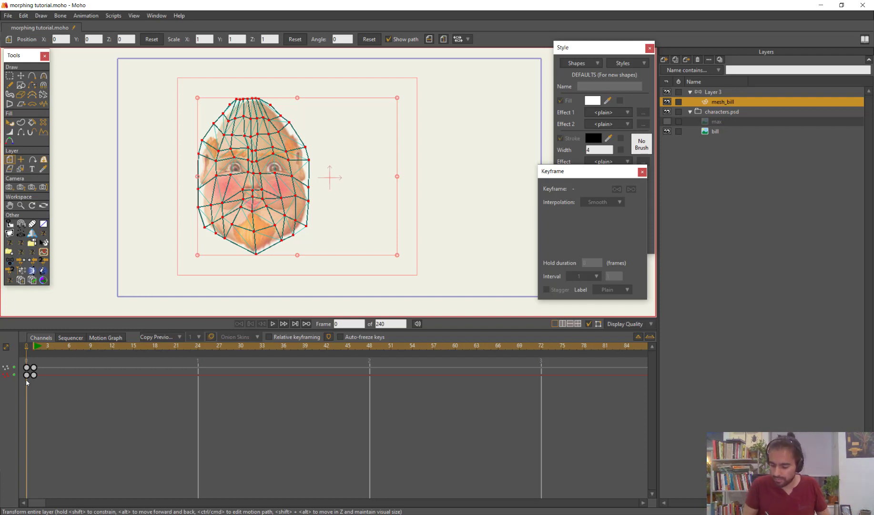
left_click(639, 337)
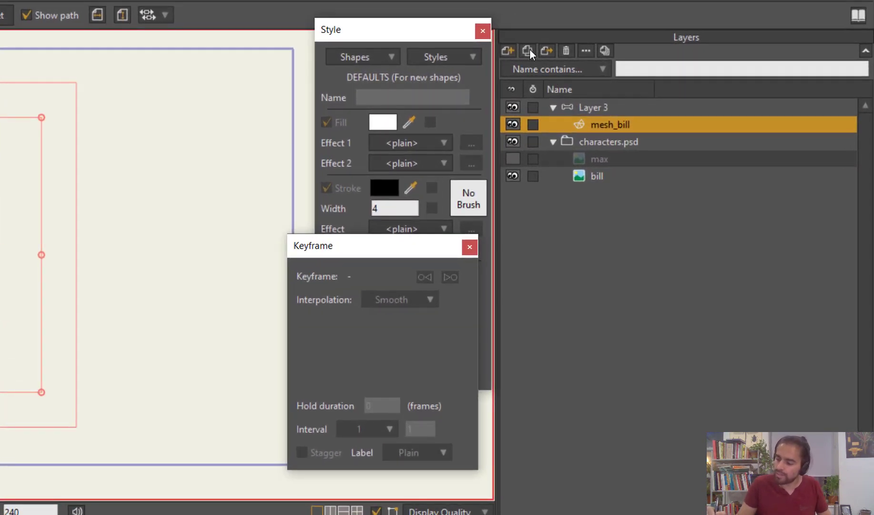
left_click(528, 49)
left_click_drag(613, 123, 670, 145)
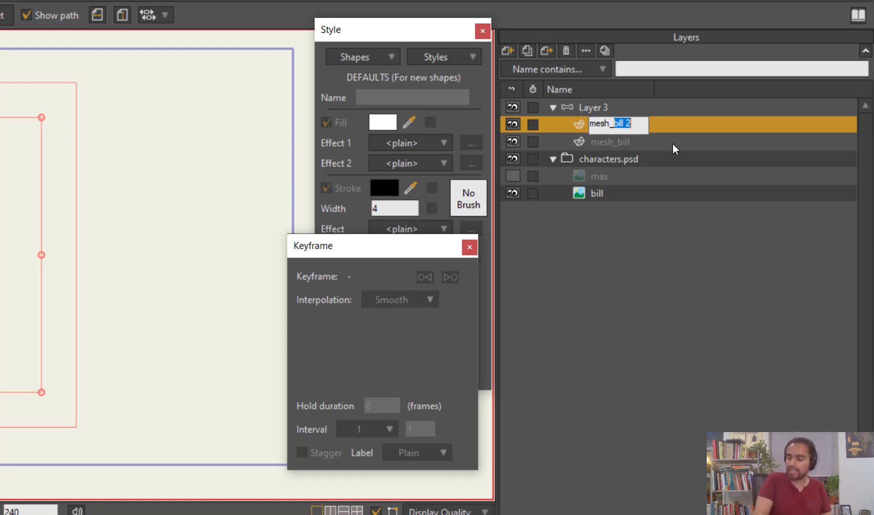
type("max")
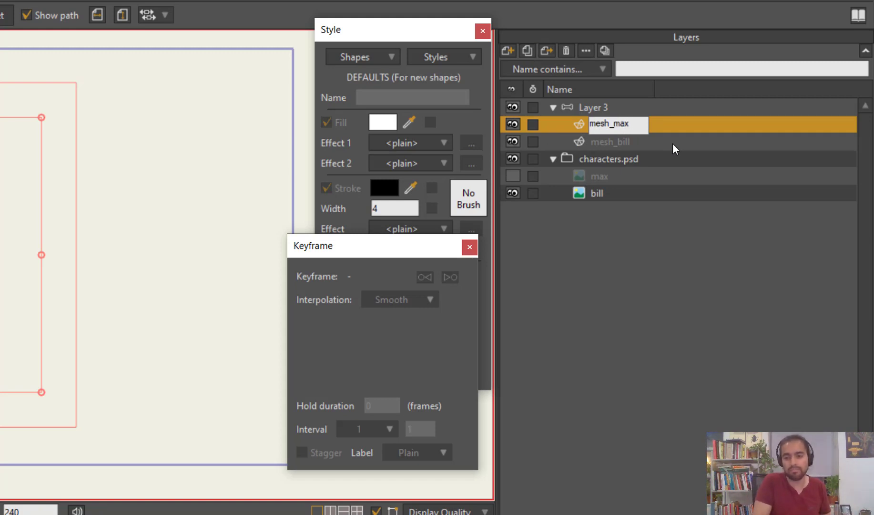
key("Return")
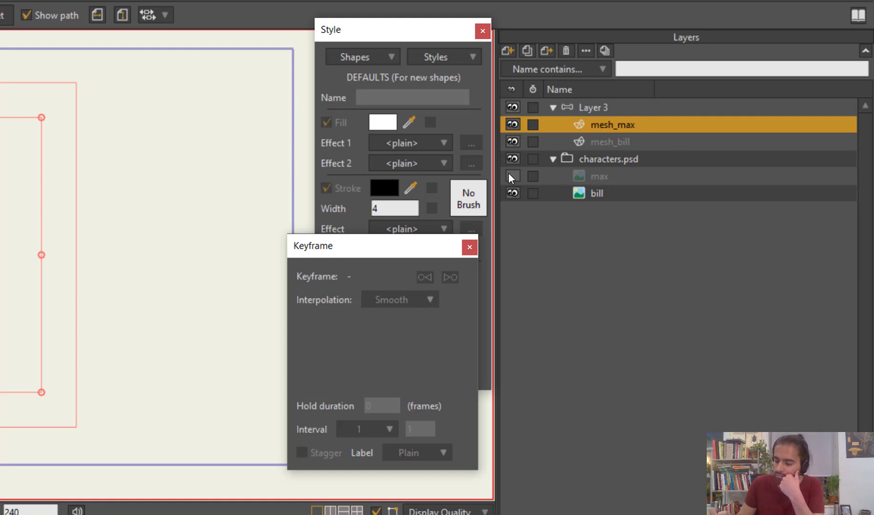
Make the max image layer visible and set its smart warp layer to mesh_max
left_click(601, 170)
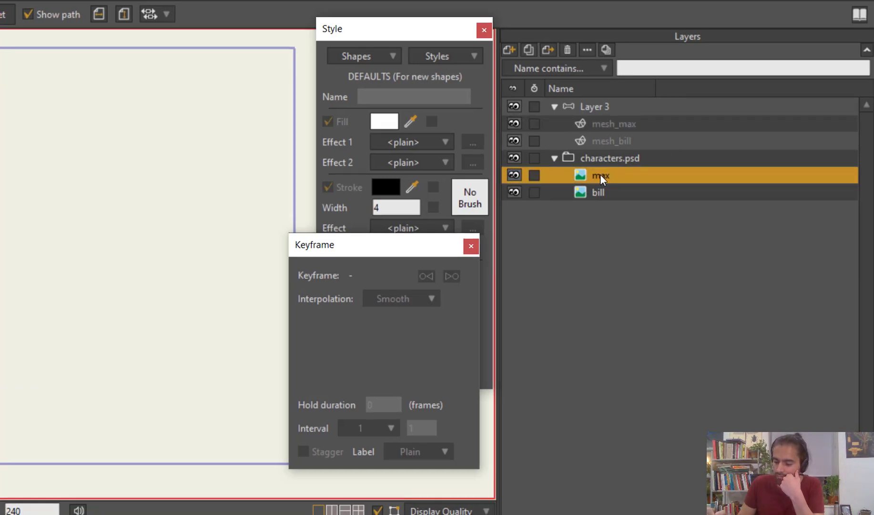
double_click(599, 175)
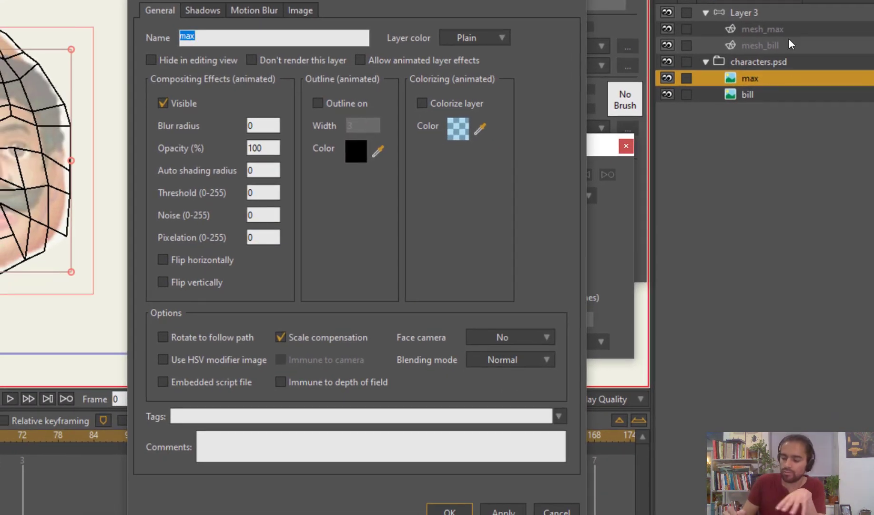
left_click(309, 13)
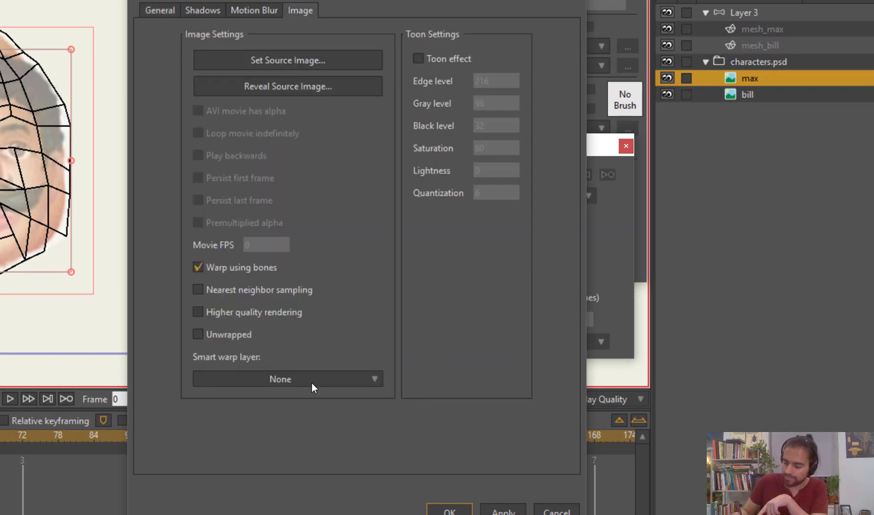
left_click(326, 379)
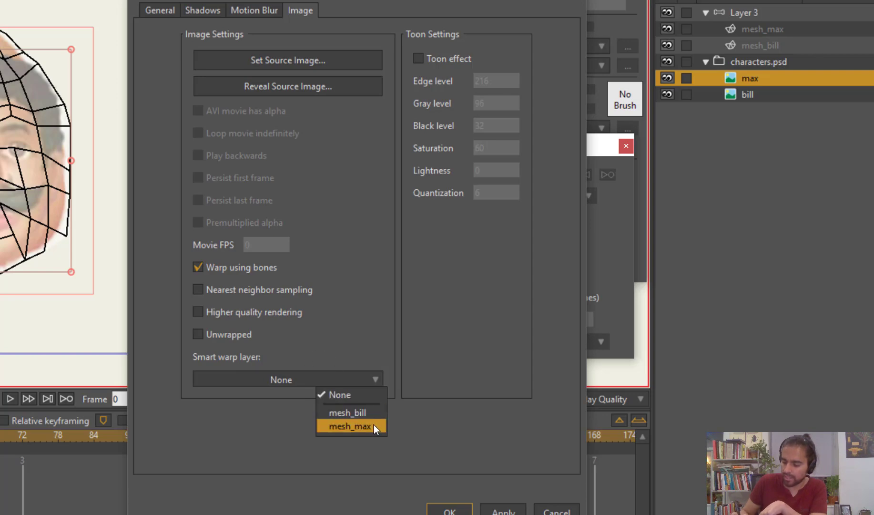
left_click(351, 425)
left_click(450, 510)
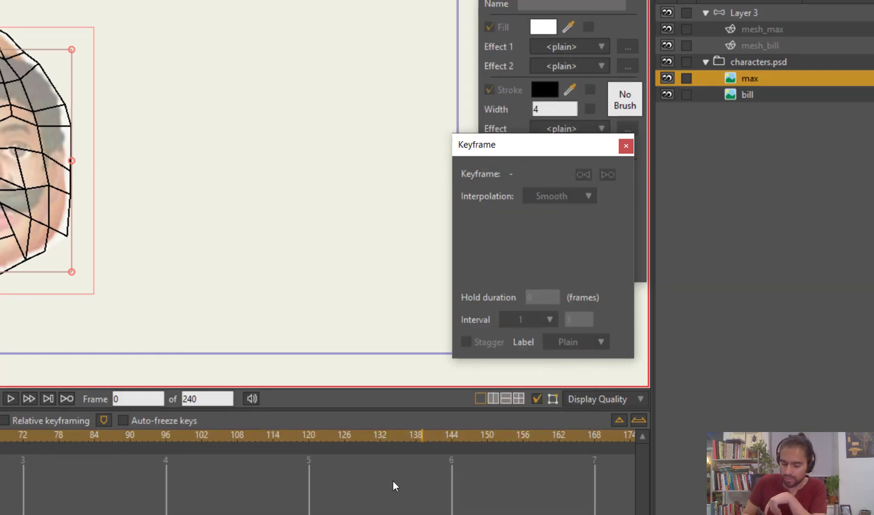
Scrub the animation to check the max image's warp, return to frame 0, and hide the bill layer
left_click_drag(32, 347, 5, 366)
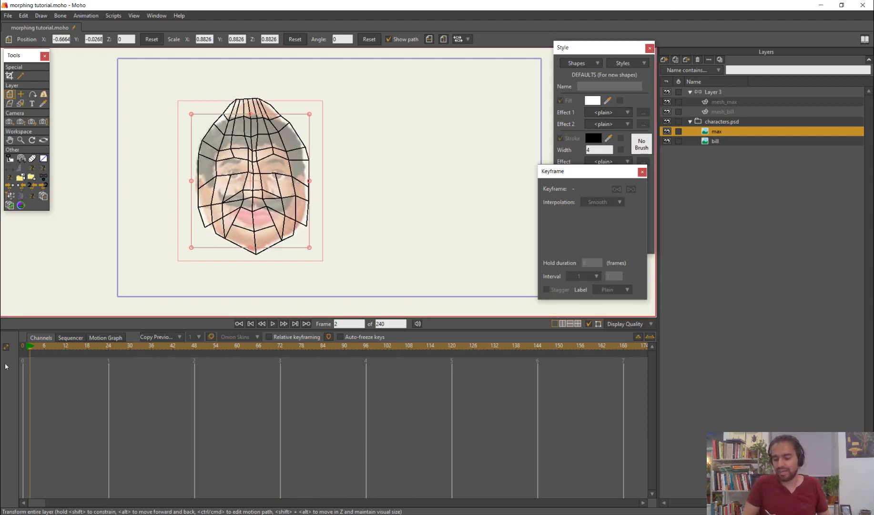
left_click(667, 142)
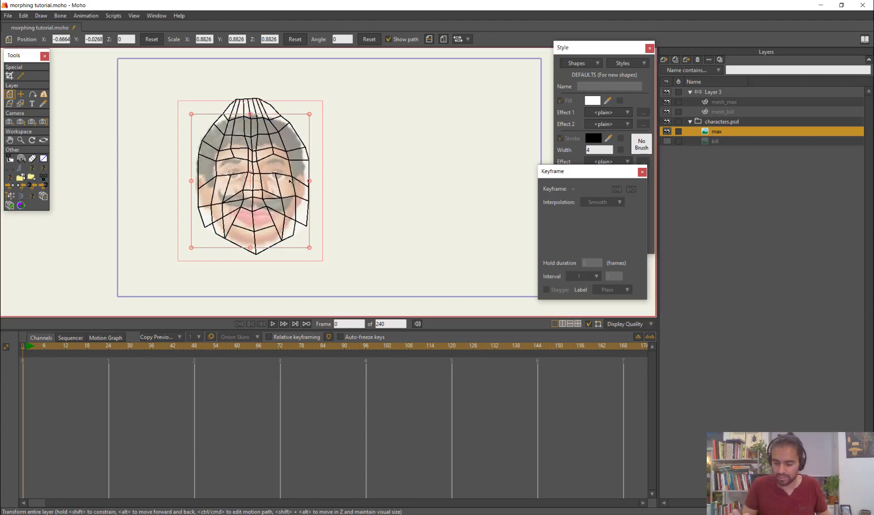
scroll(256, 133, "up", 2)
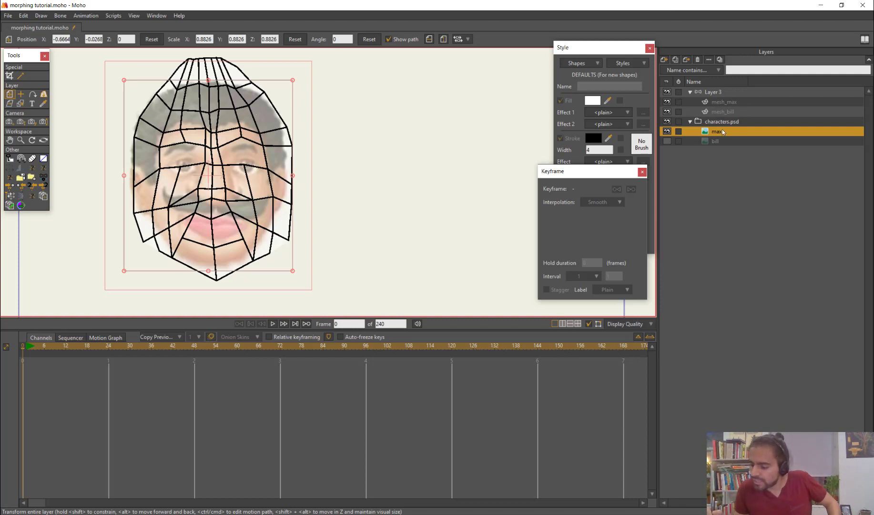
Copy the mesh_max layer's frame 96 keyframes to frame 0 and hide the mesh_bill layer
left_click(743, 101)
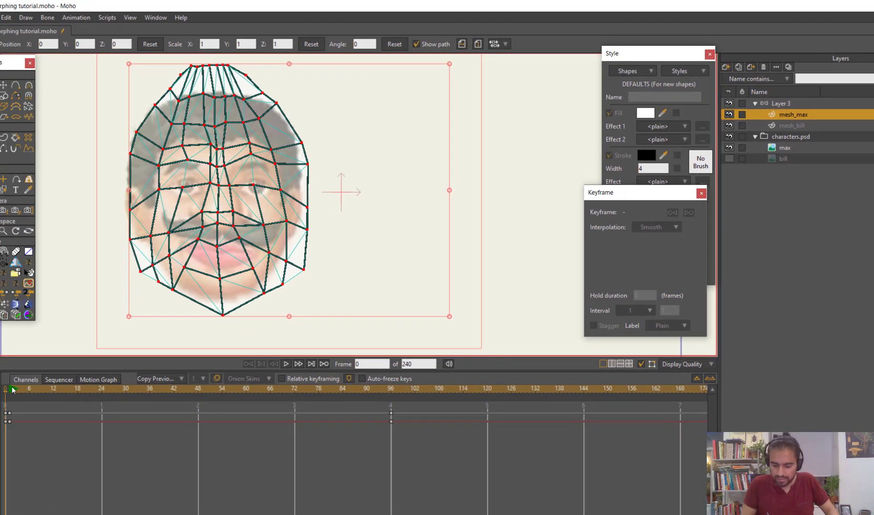
left_click_drag(30, 387, 391, 447)
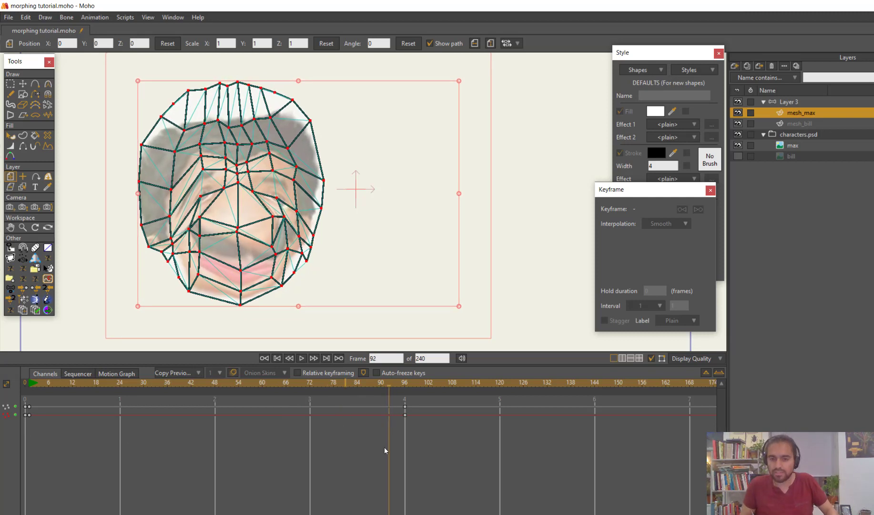
left_click_drag(392, 439, 412, 400)
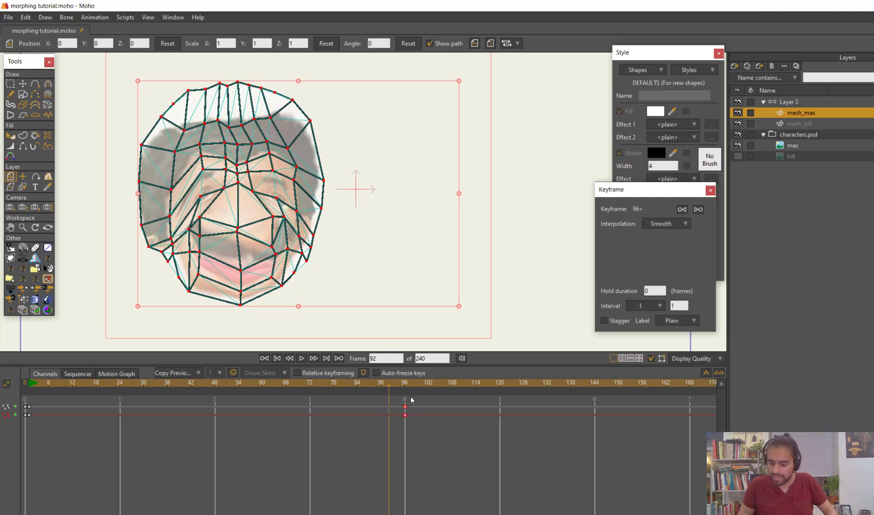
left_click(404, 384)
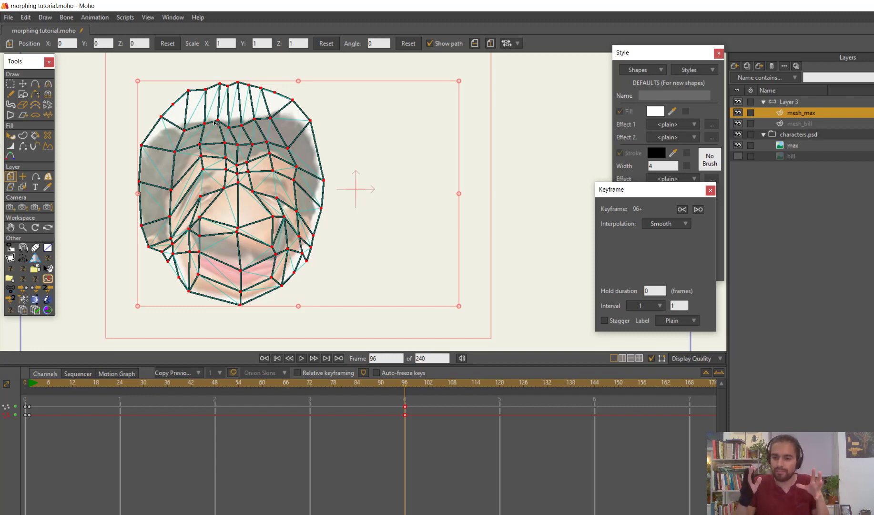
left_click_drag(393, 442, 417, 406)
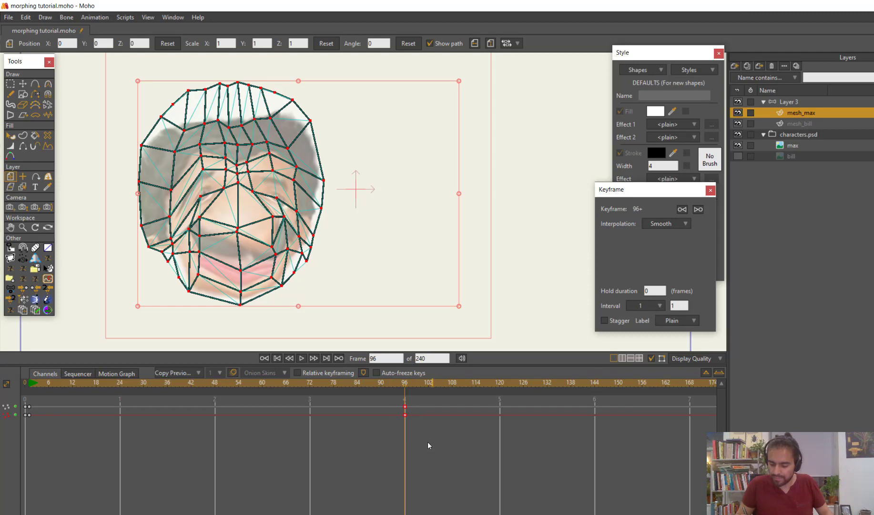
left_click_drag(62, 380, 21, 390)
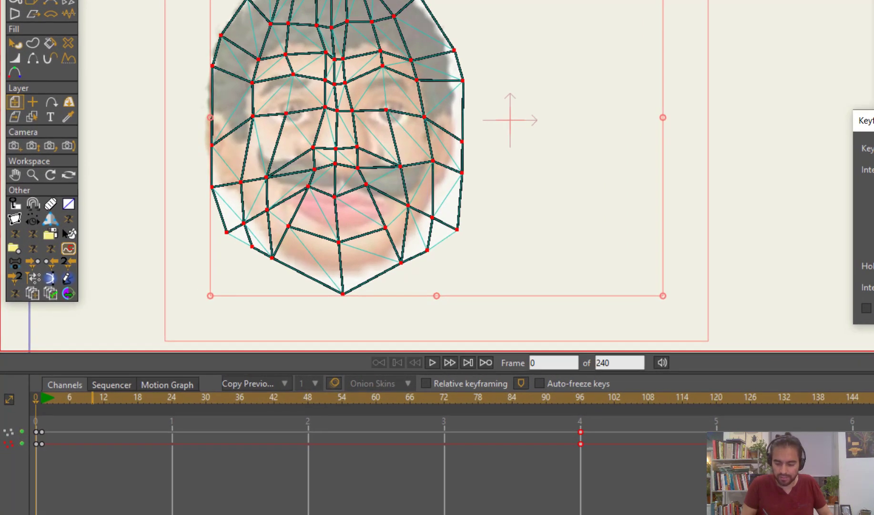
key("ctrl+v")
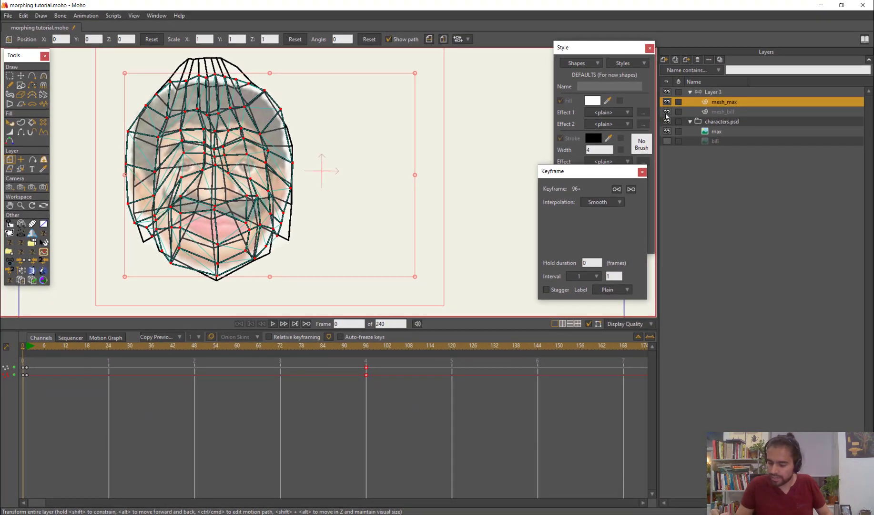
left_click(667, 112)
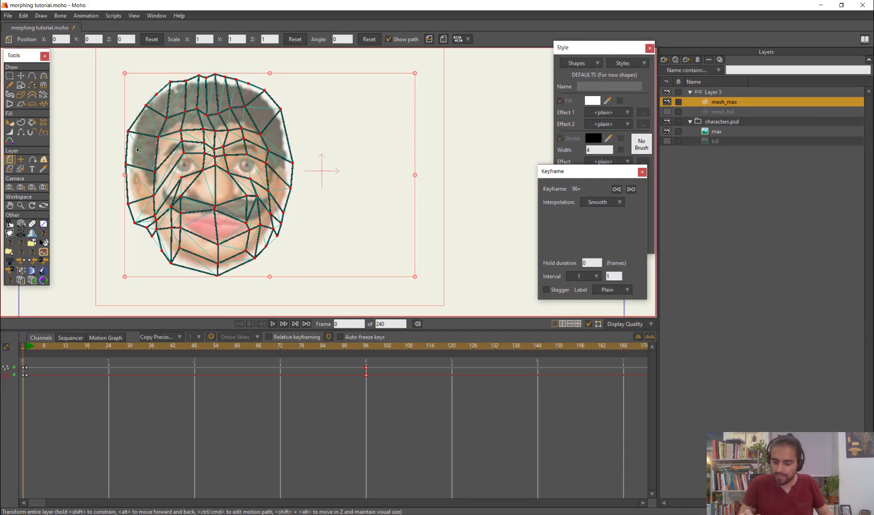
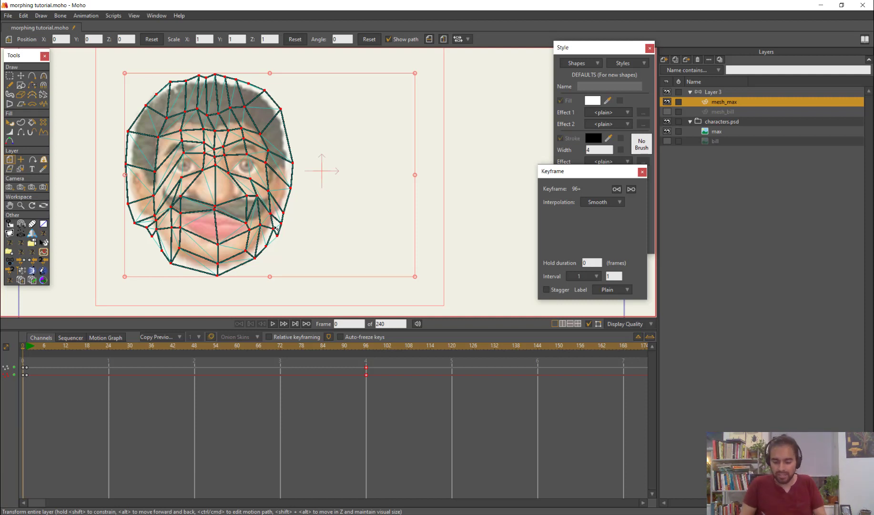
left_click(28, 382)
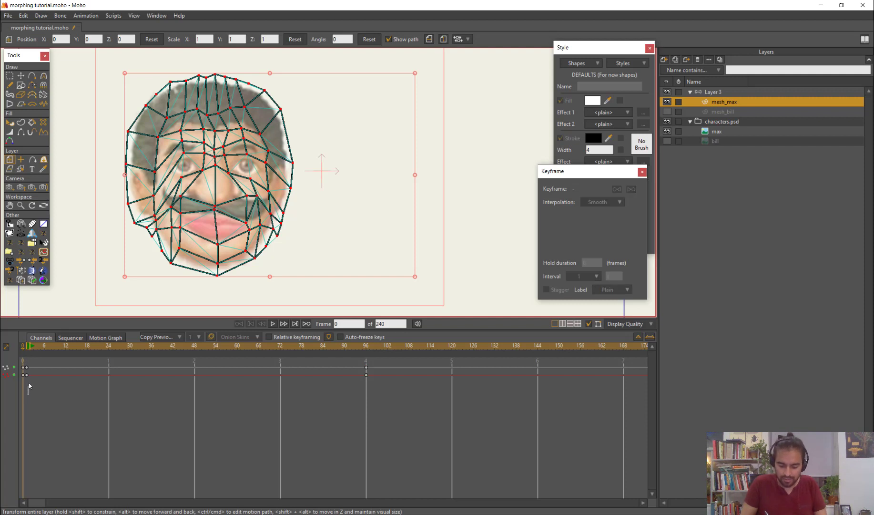
left_click_drag(33, 364, 25, 387)
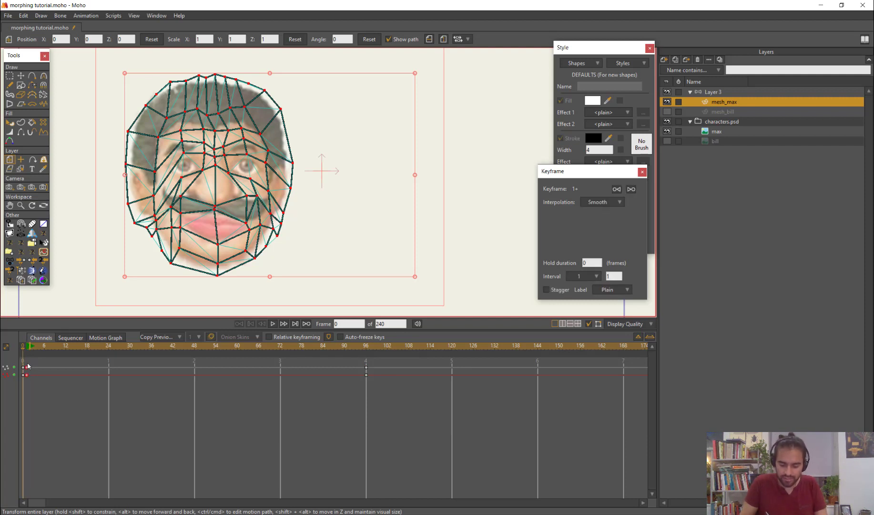
left_click_drag(360, 361, 383, 395)
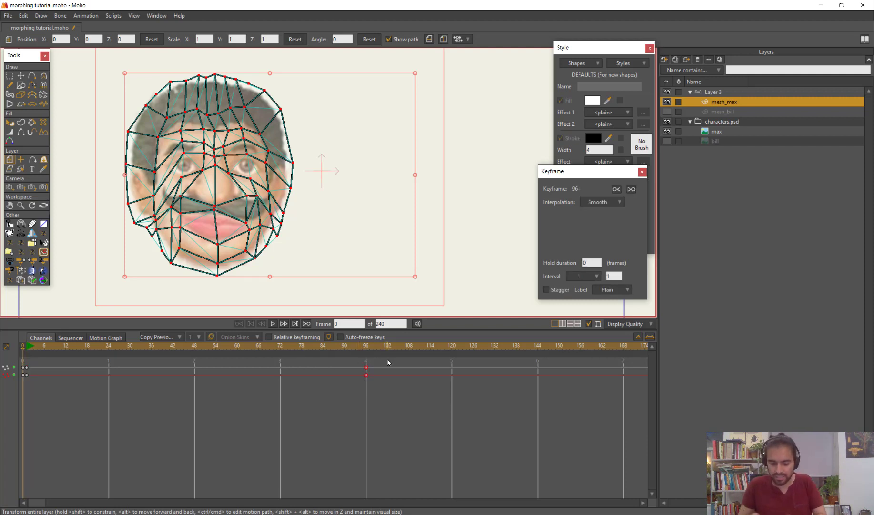
left_click_drag(23, 395, 29, 361)
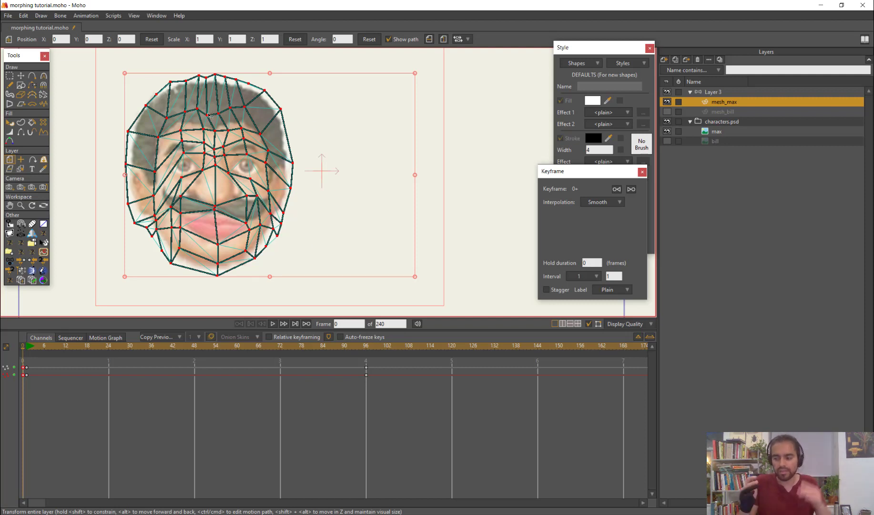
Make the mesh_bill mesh and the bill image layer visible alongside mesh_max and max
left_click(667, 111)
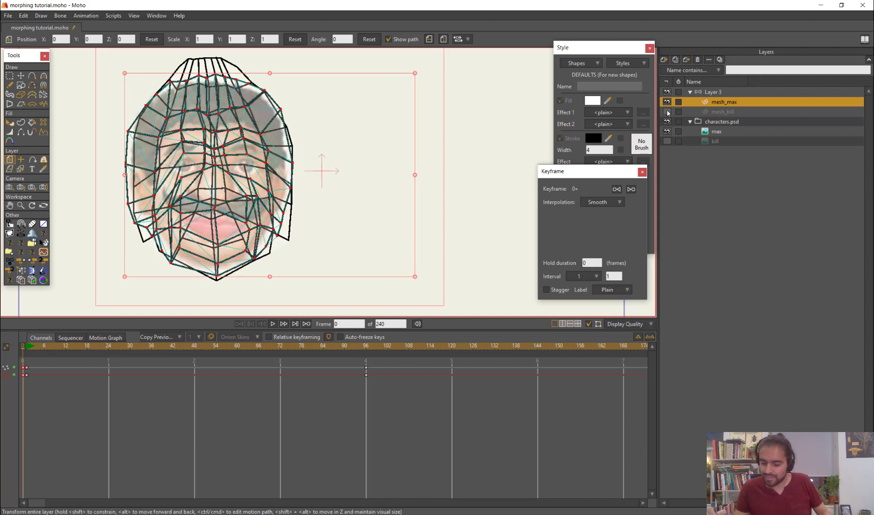
left_click(729, 92)
scroll(420, 181, "down", 2)
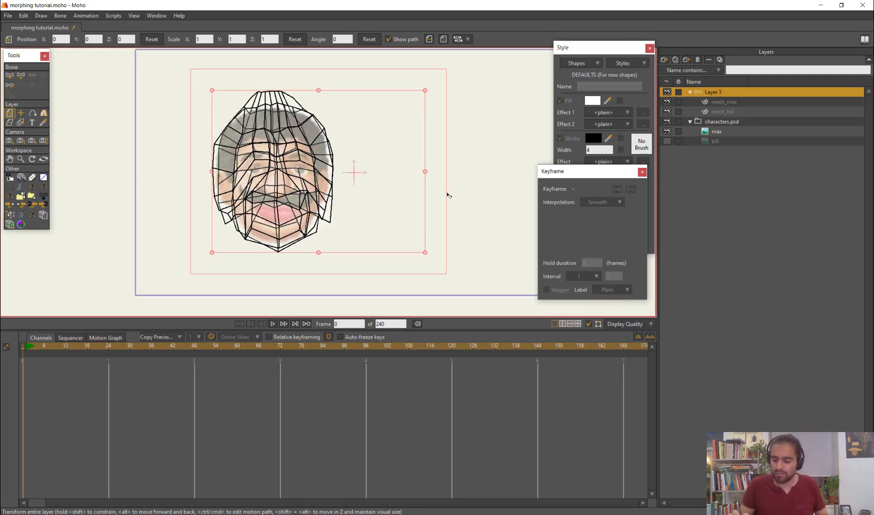
scroll(446, 193, "down", 2)
key("a")
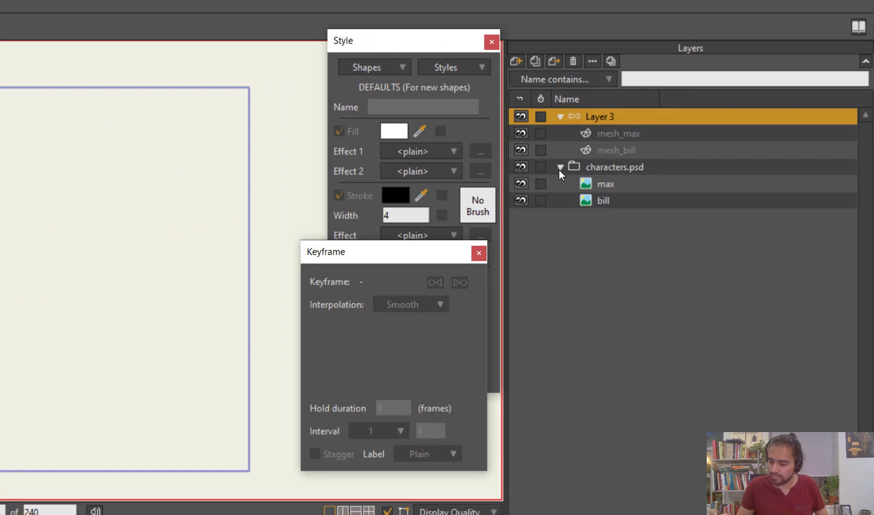
Move the characters.psd group into the Layer 3 bone layer, beneath the two mesh layers
left_click(604, 167)
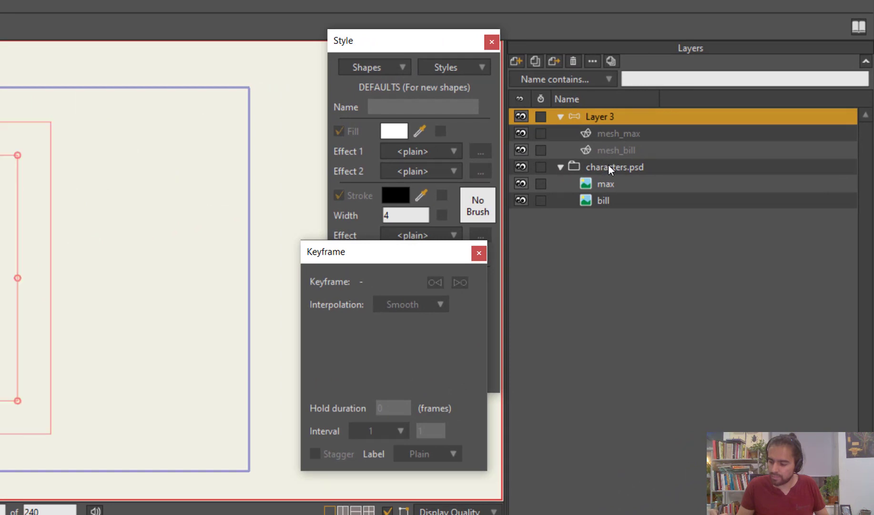
left_click(562, 167)
left_click_drag(620, 156, 630, 156)
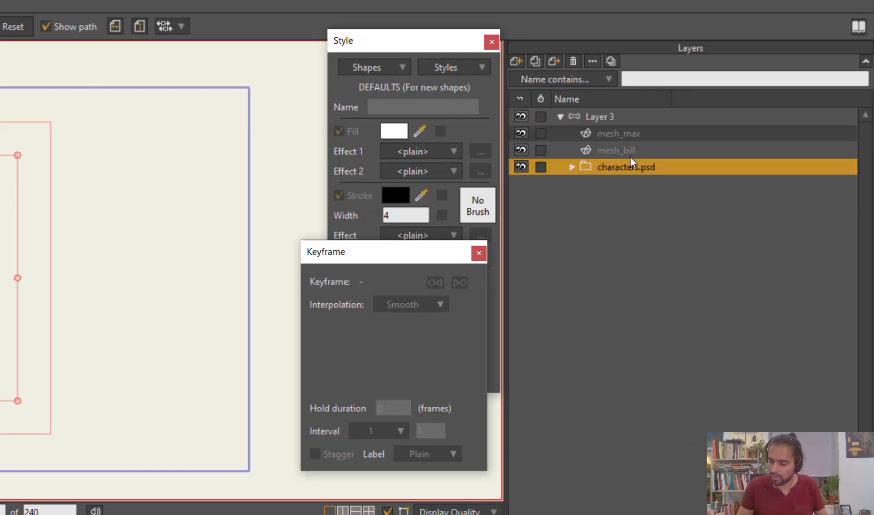
left_click(571, 167)
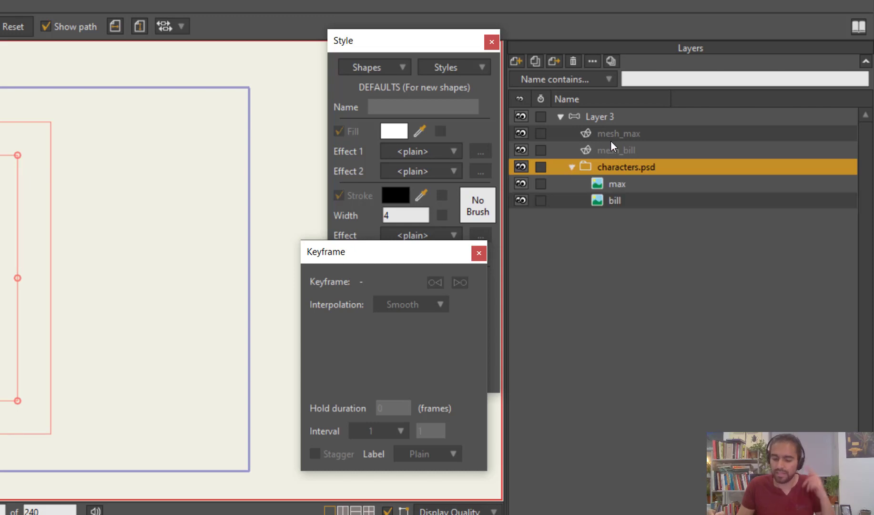
Add an upright bone to Layer 3 in the empty area beside the face and set its bone strength to 0
left_click(614, 115)
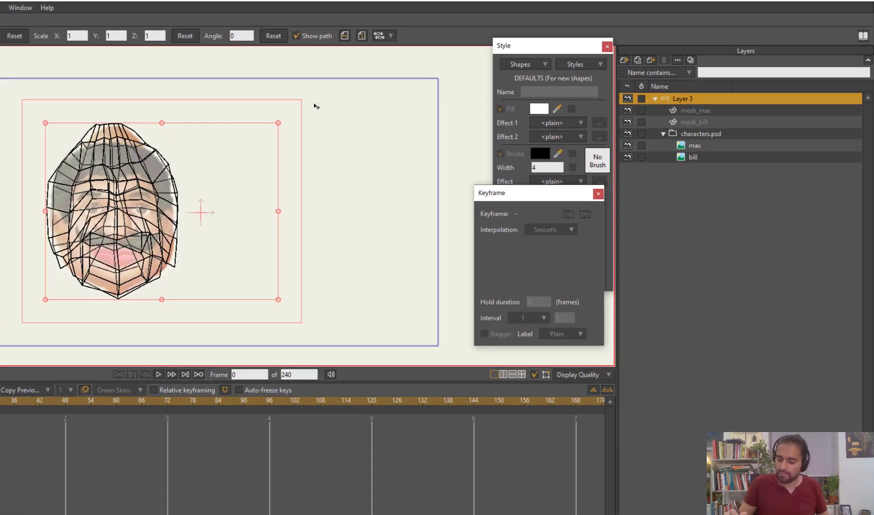
key("a")
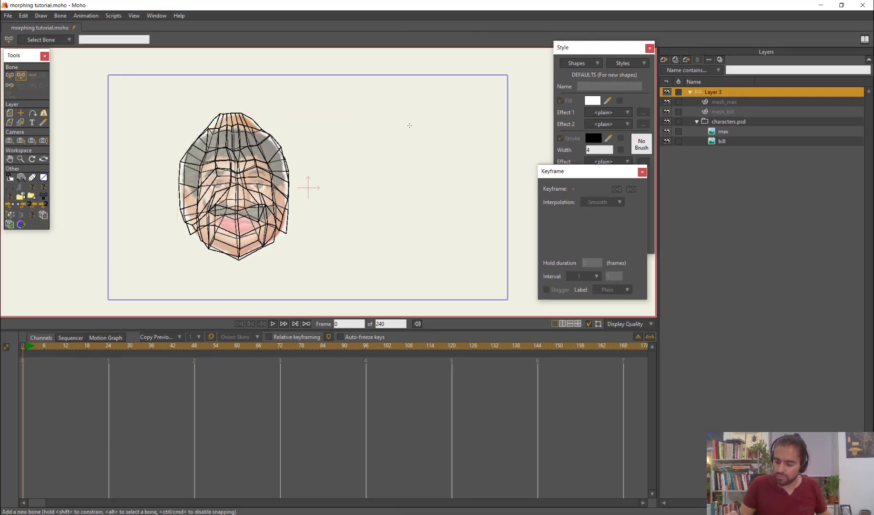
left_click_drag(405, 189, 404, 119)
key("s")
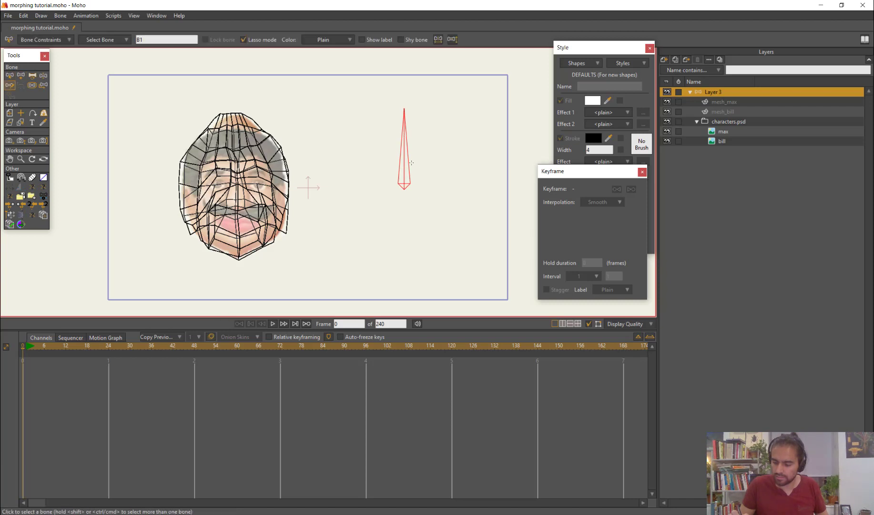
left_click_drag(248, 239, 289, 177)
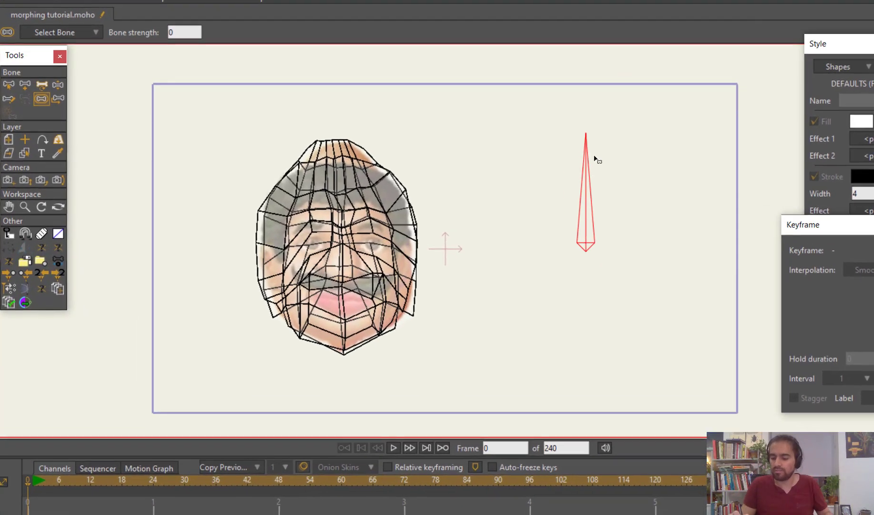
Rename the new bone as Morphing and show its label on the canvas
left_click(8, 85)
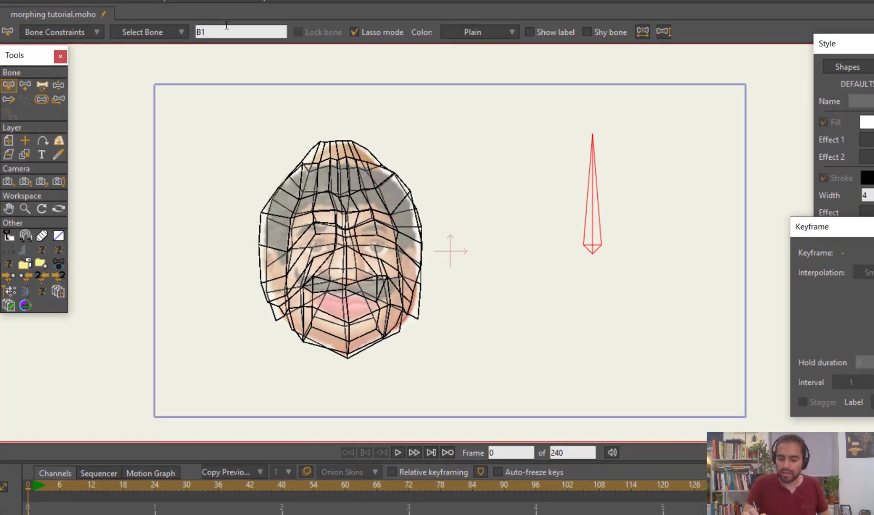
left_click(223, 37)
type("Morp")
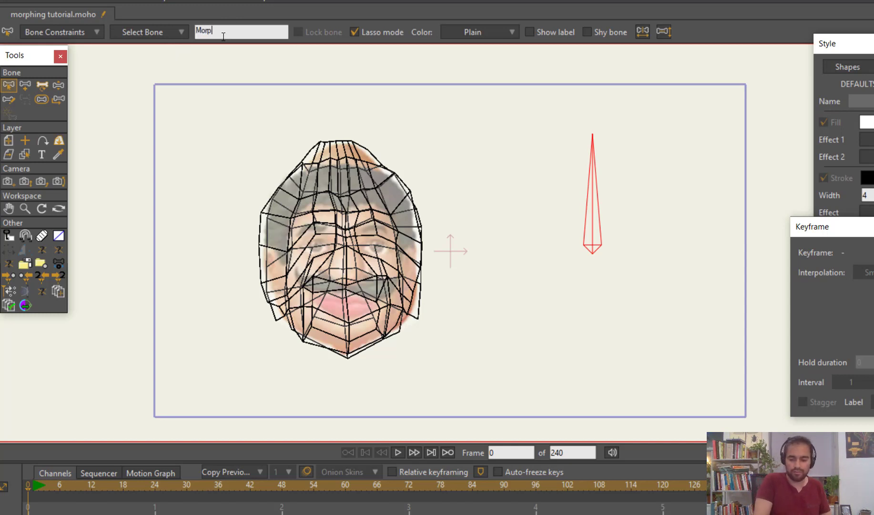
type("hing")
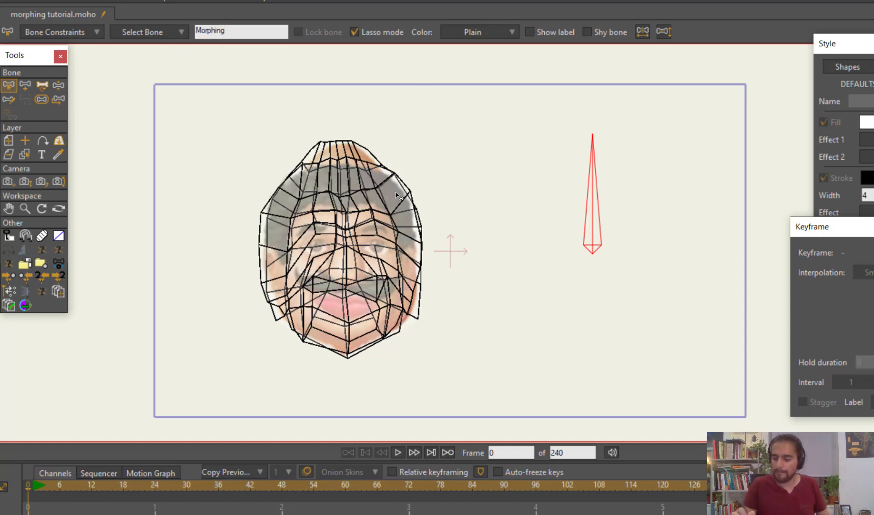
left_click(543, 31)
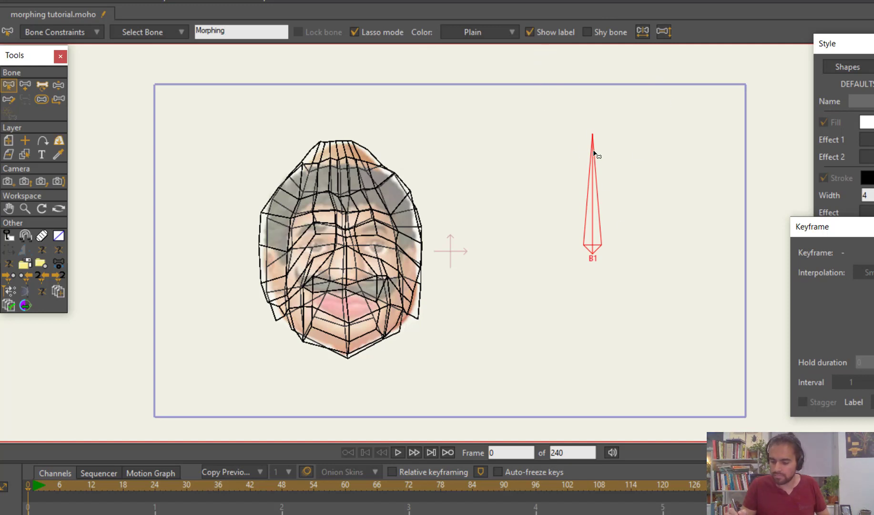
left_click(601, 170)
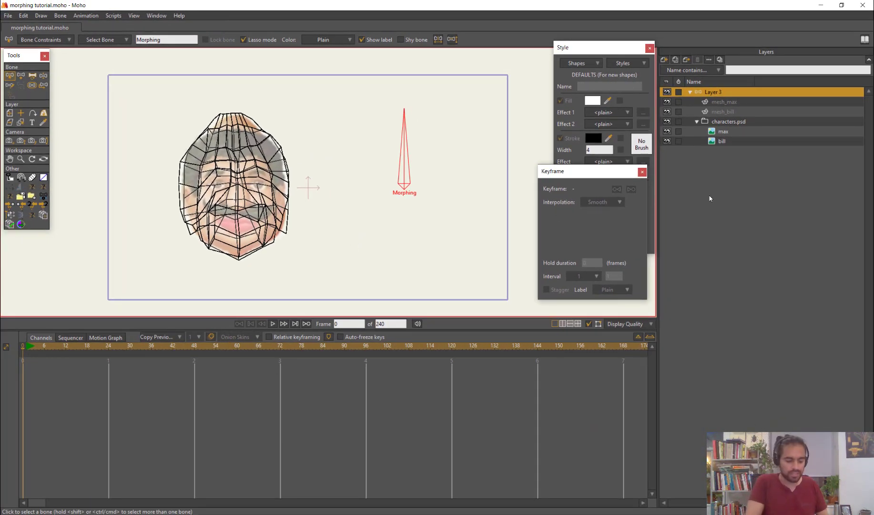
Open the Actions window and place it next to the canvas
key("ctrl+shift+a")
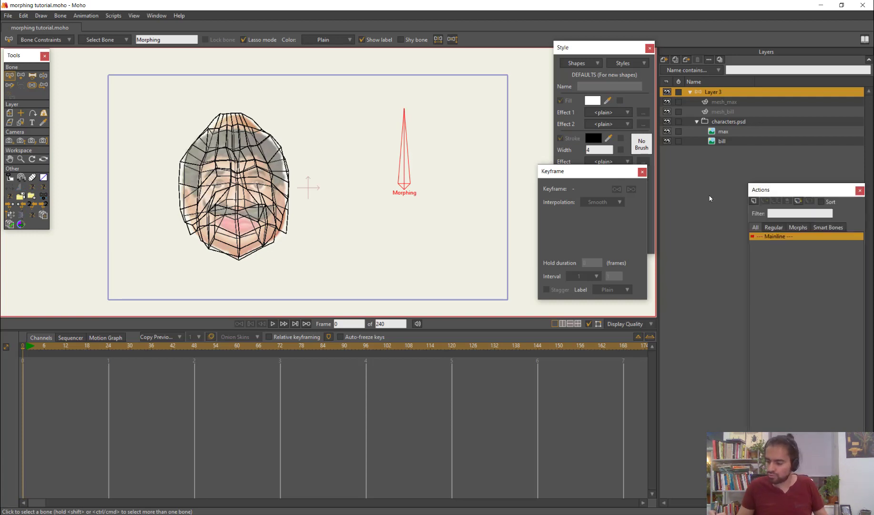
left_click_drag(777, 189, 580, 153)
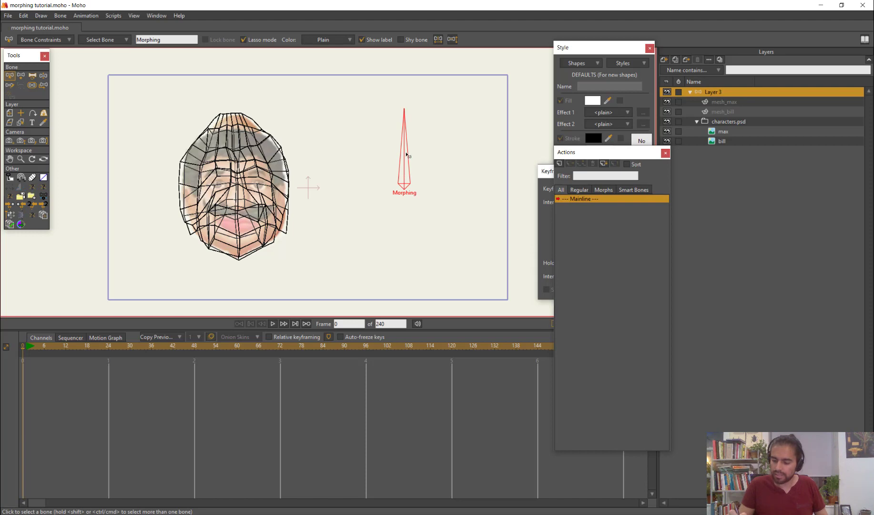
left_click(560, 164)
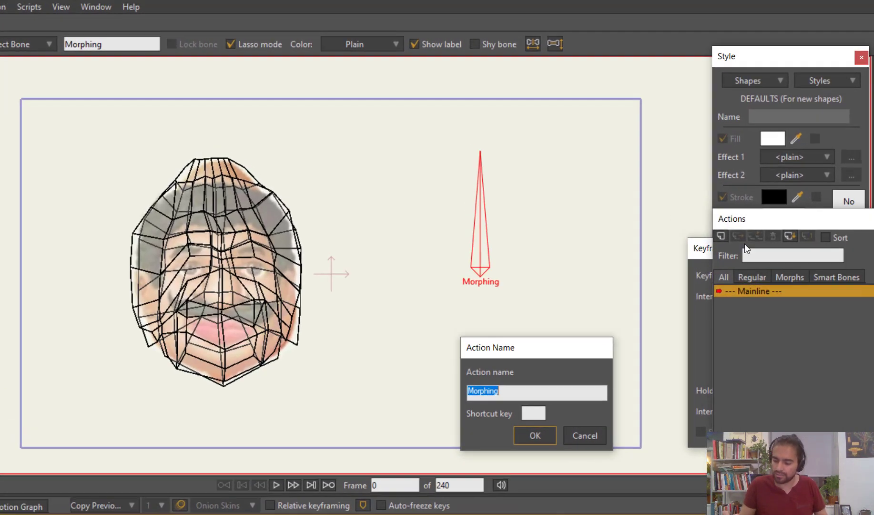
left_click(595, 447)
left_click(90, 6)
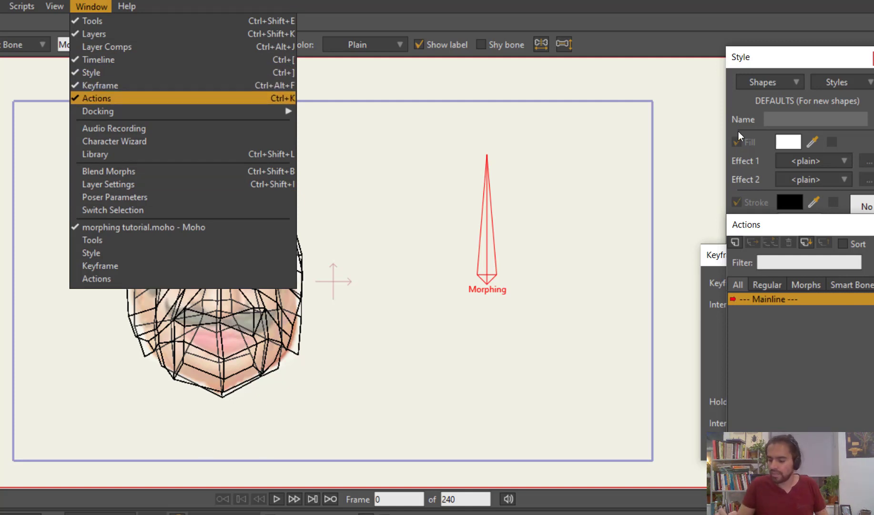
left_click(432, 17)
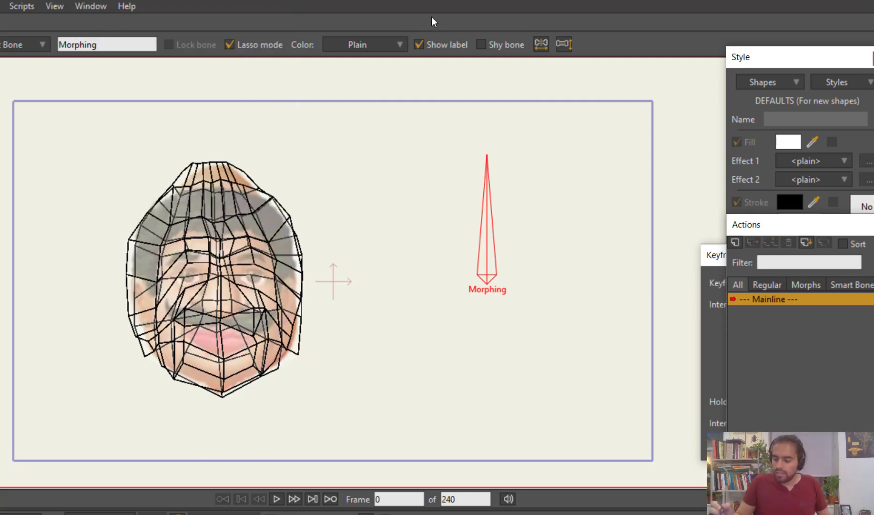
Create a smart bone action named Morphing and rotate the bone clockwise at frame 120 of that action
left_click(736, 242)
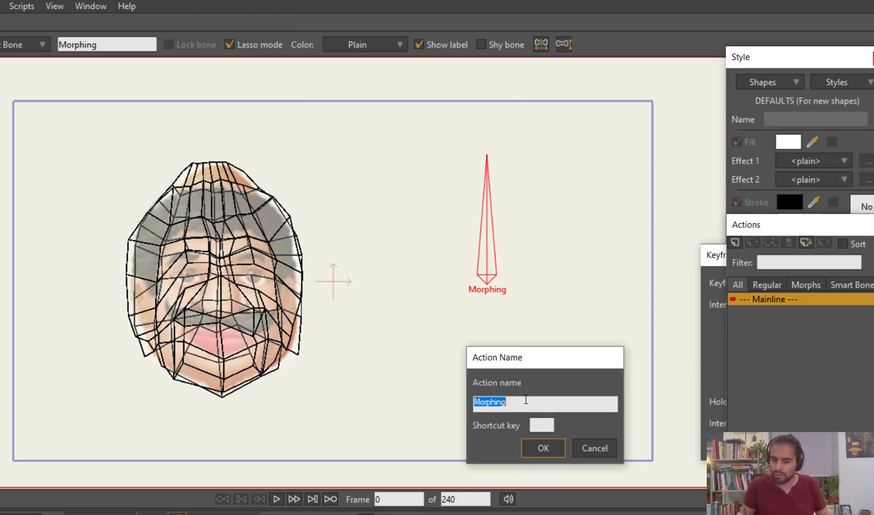
left_click(544, 448)
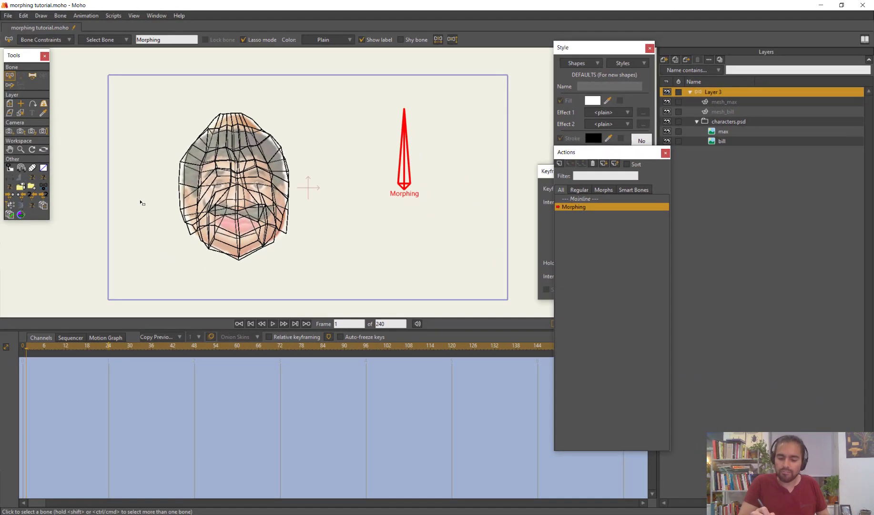
key("t")
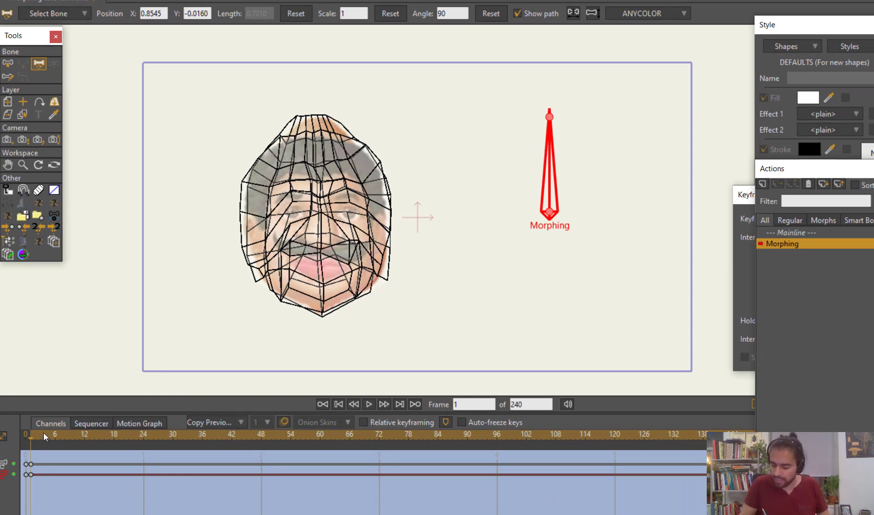
left_click_drag(46, 435, 614, 488)
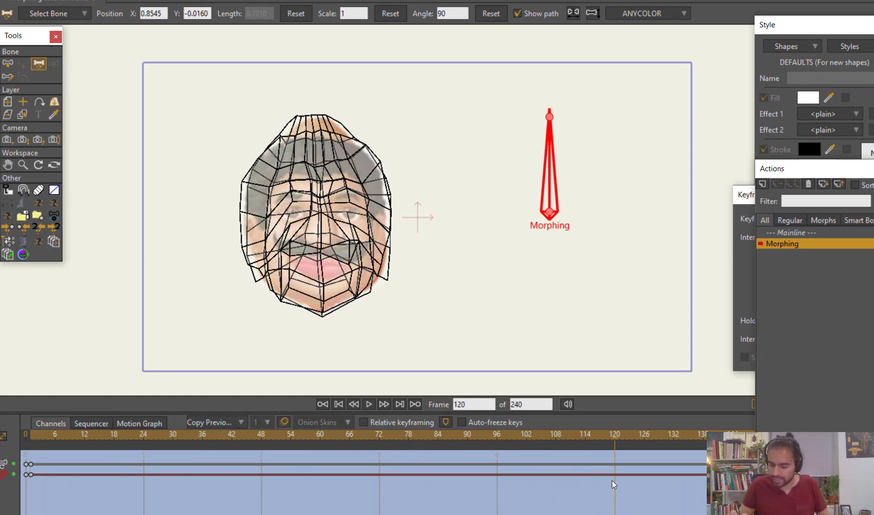
left_click_drag(553, 141, 628, 205)
left_click_drag(32, 438, 14, 477)
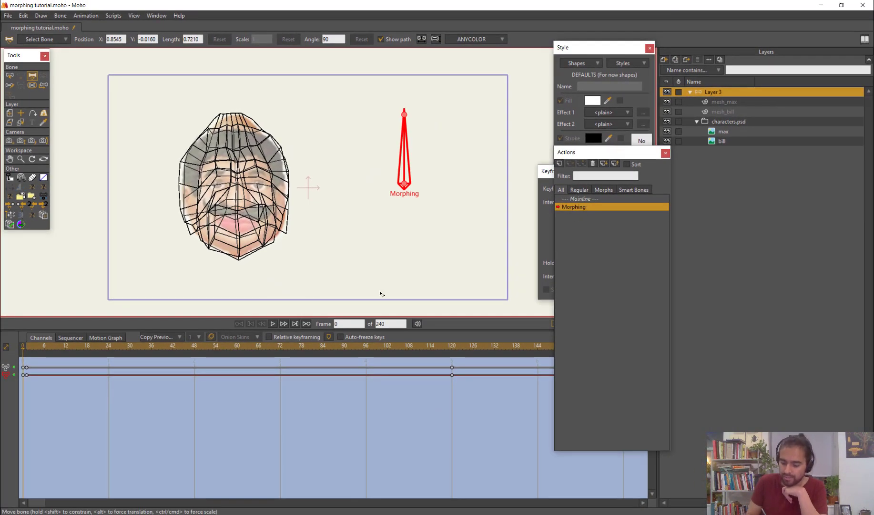
left_click(591, 199)
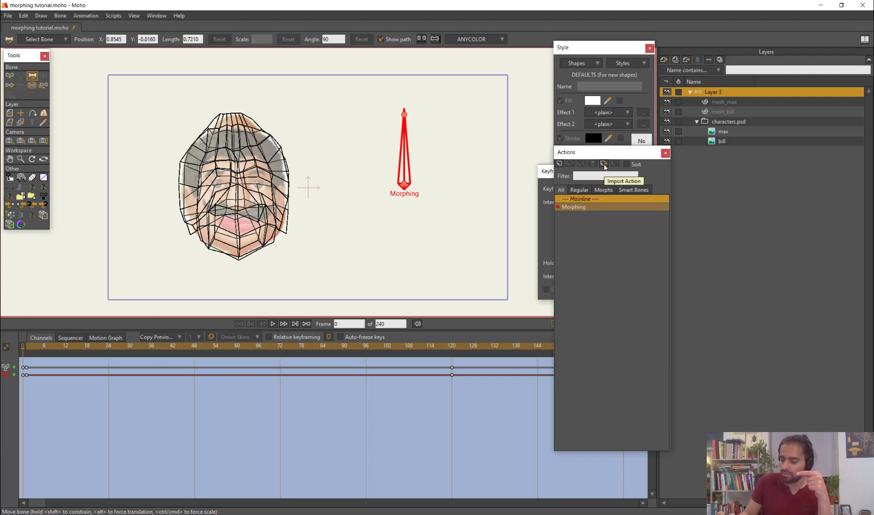
left_click(604, 165)
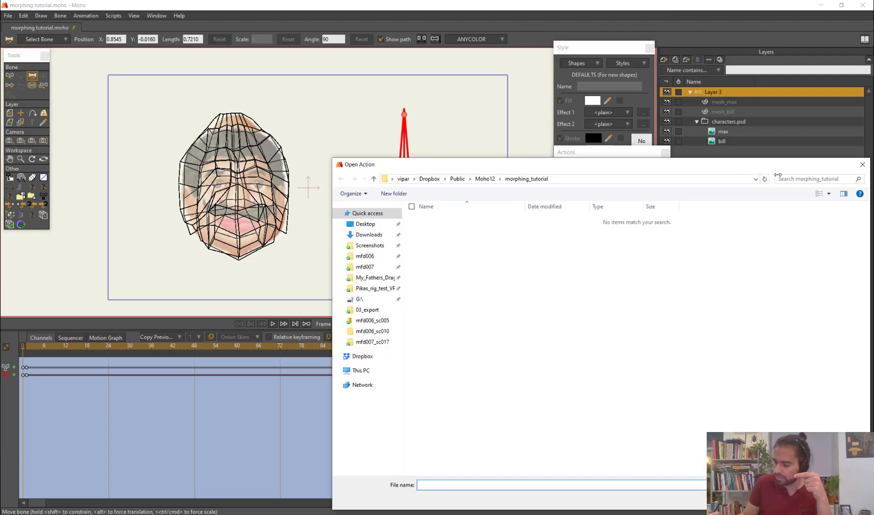
left_click(862, 164)
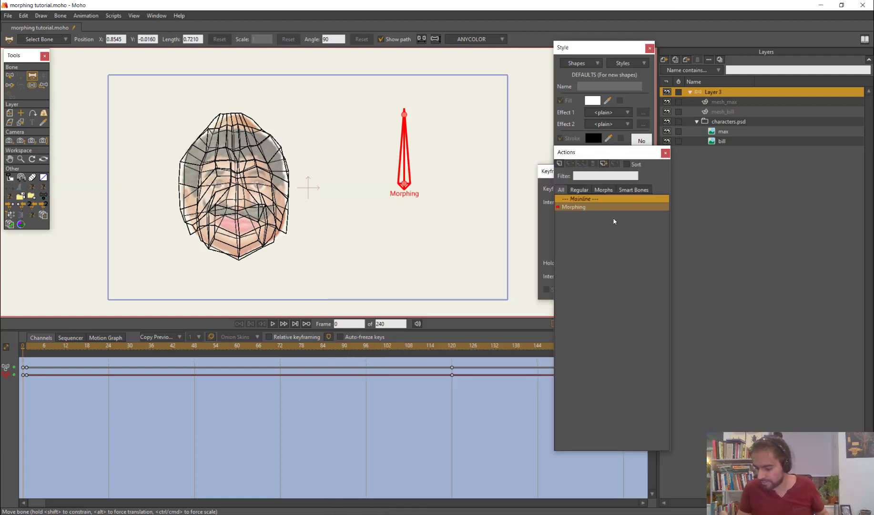
left_click(583, 208)
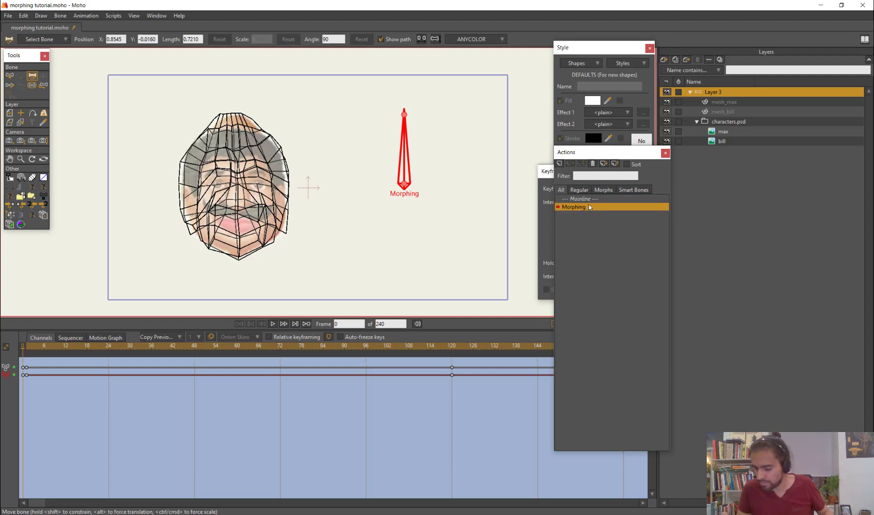
left_click(588, 201)
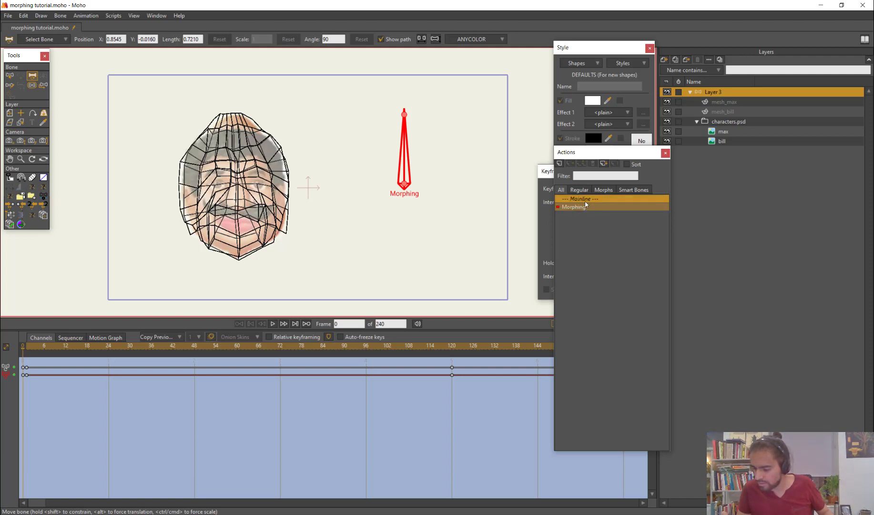
left_click_drag(628, 152, 604, 162)
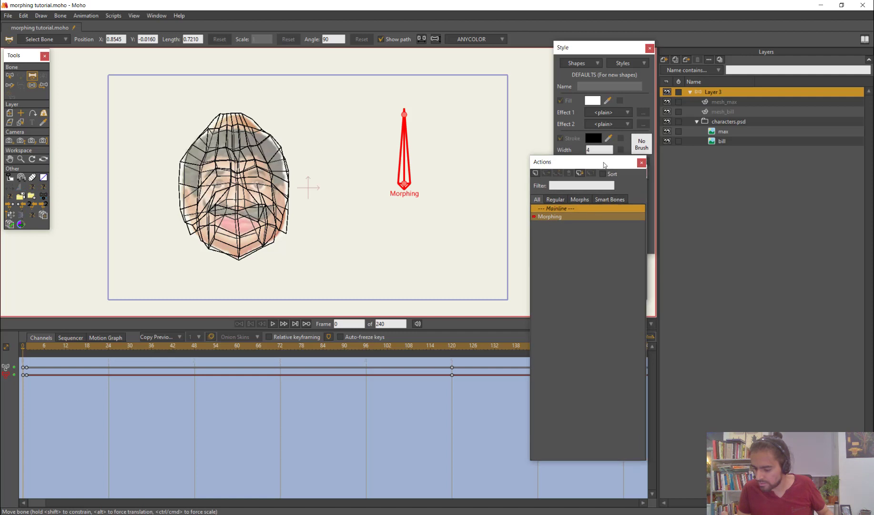
Compare the mainline with the Morphing action and leave the Morphing action active for editing
double_click(584, 217)
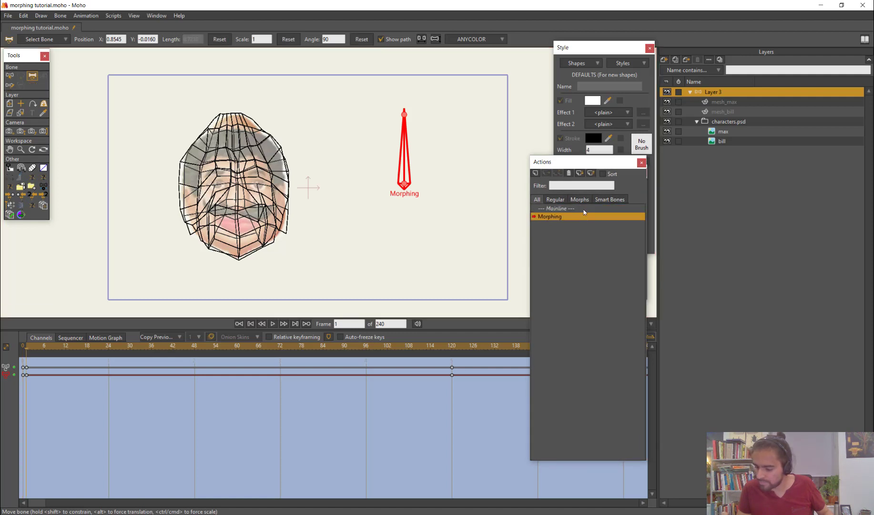
left_click(584, 208)
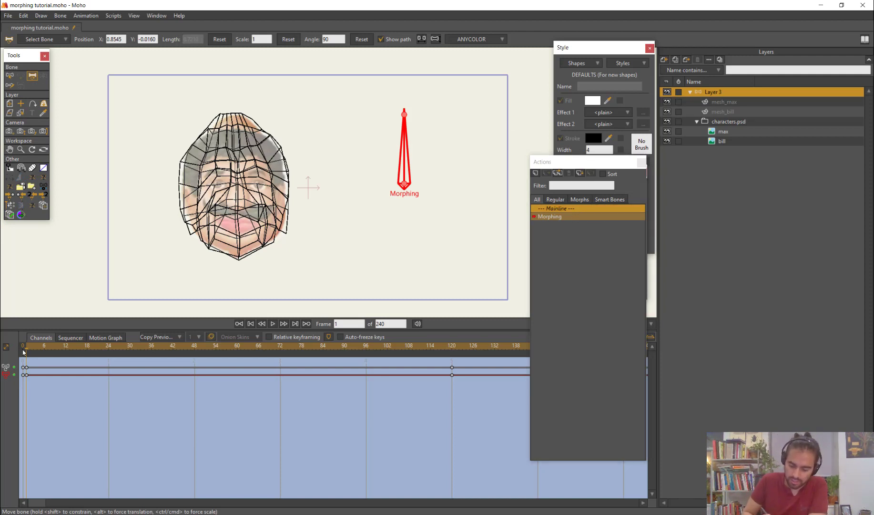
double_click(584, 216)
left_click(568, 208)
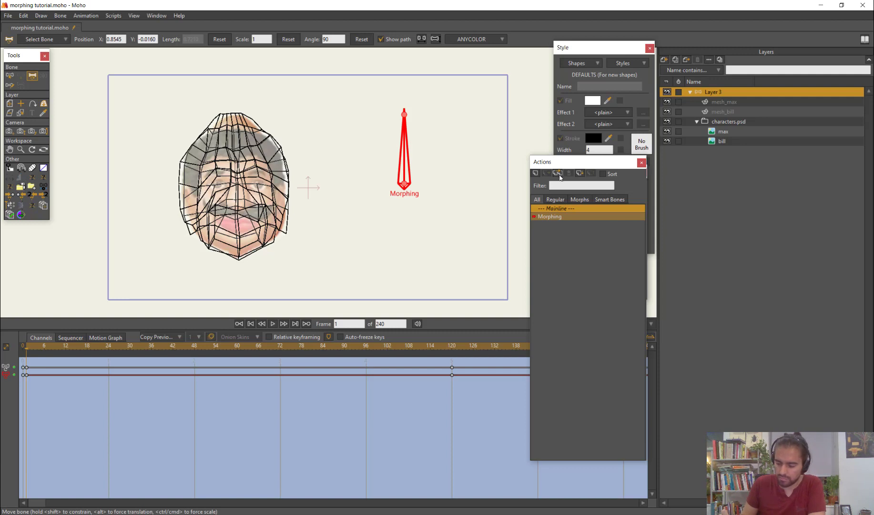
double_click(568, 216)
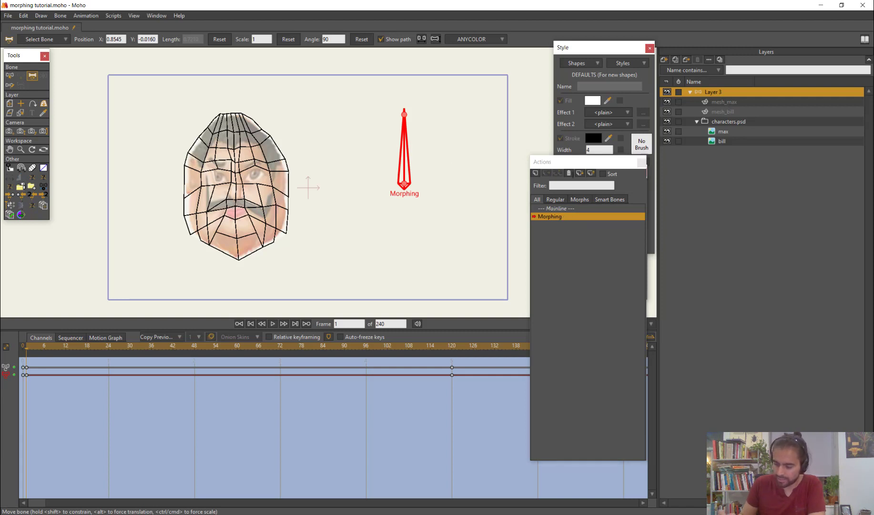
Examine the warp keyframes of mesh_max and mesh_bill by scrubbing through the first 30 frames of the Morphing action
left_click(723, 101)
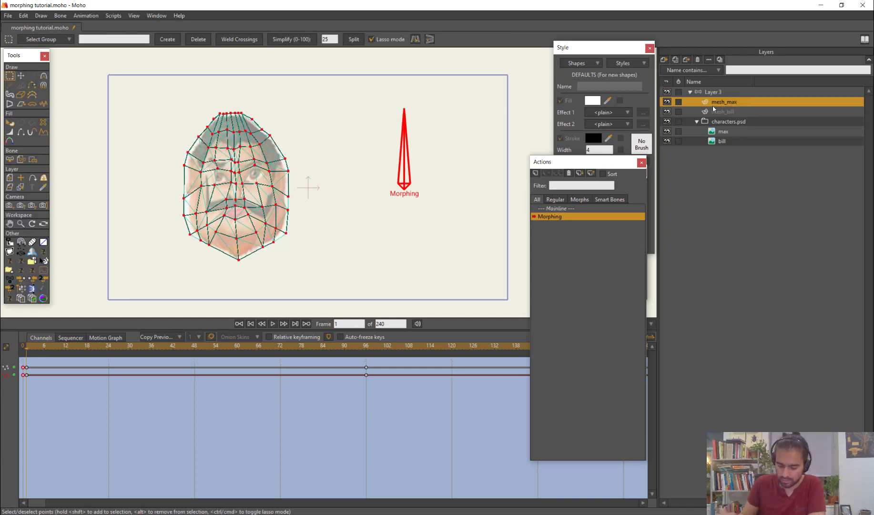
left_click_drag(30, 349, 129, 374)
left_click(724, 113)
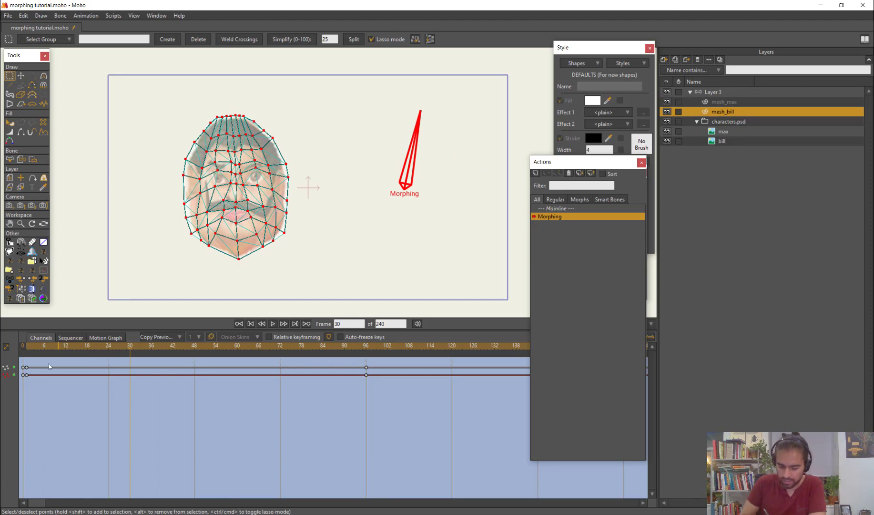
left_click_drag(51, 348, 0, 392)
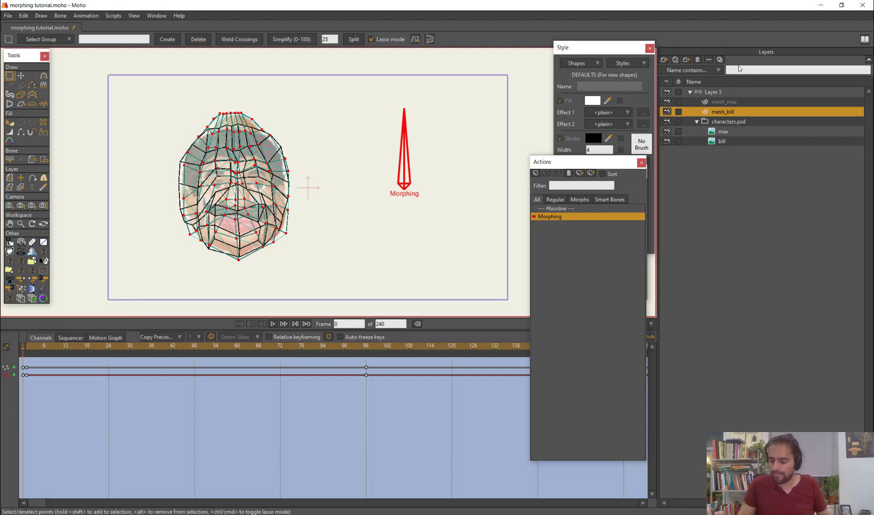
Hide the mesh_bill and mesh_max layers, with the max image layer selected at frame 1 of the Morphing action
left_click(724, 102)
left_click(733, 131)
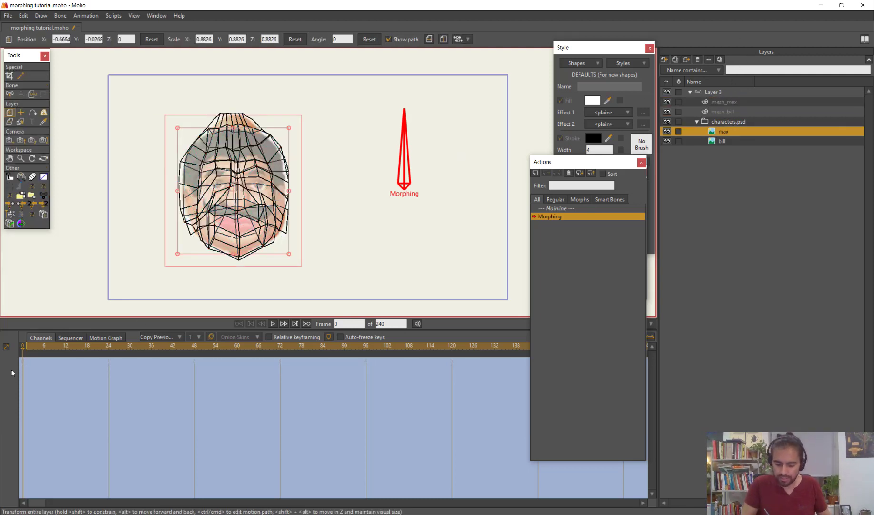
left_click(27, 347)
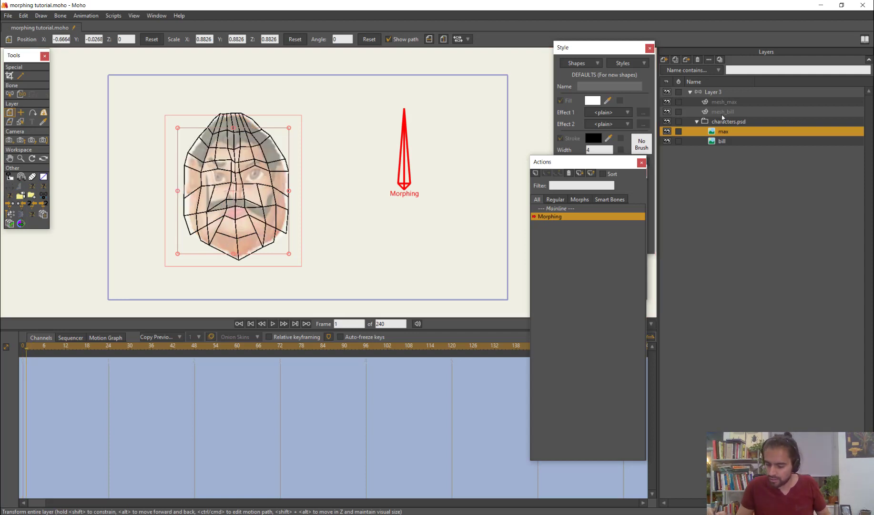
left_click(668, 112)
left_click(667, 102)
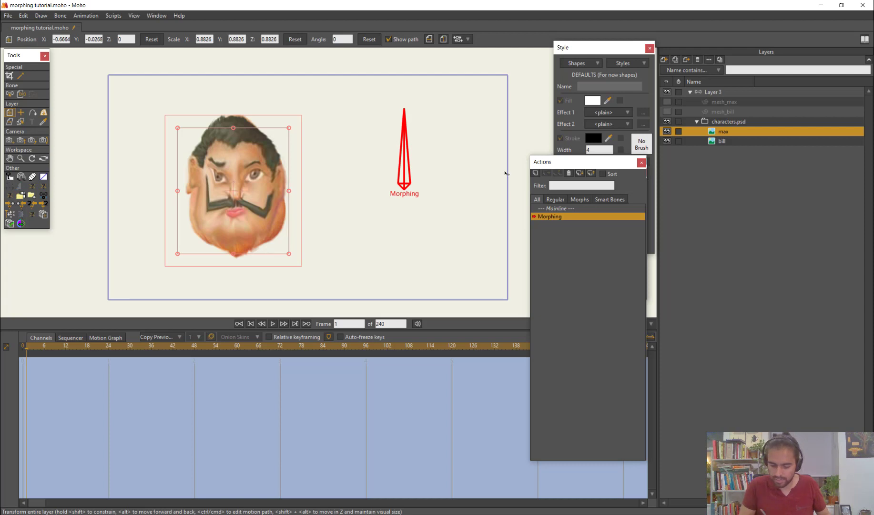
mouse_move(42, 350)
left_mouse_down()
mouse_move(70, 354)
mouse_move(29, 357)
left_mouse_up()
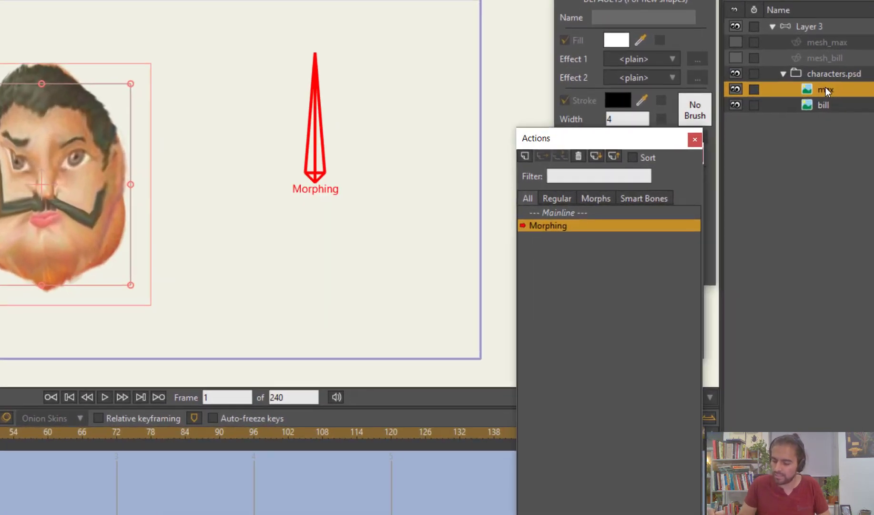
Allow animated layer effects on the max layer and set its opacity to 0% at frame 1
double_click(722, 131)
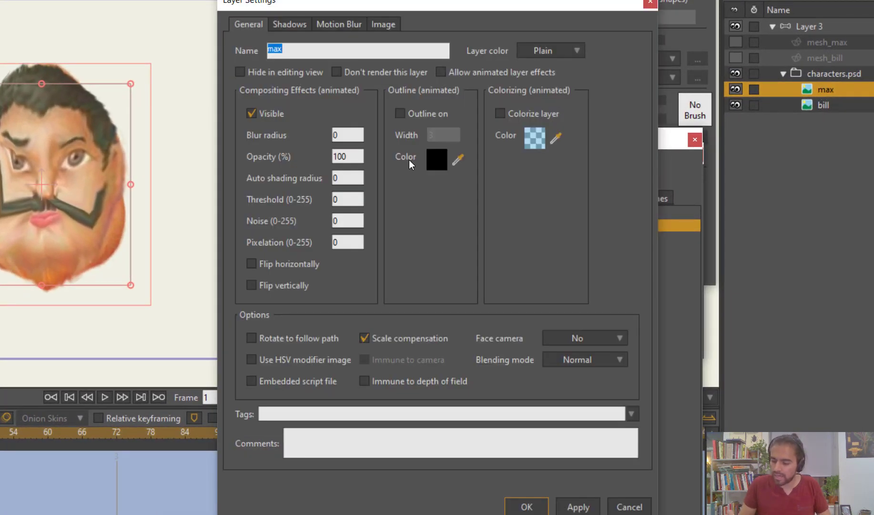
left_click(468, 76)
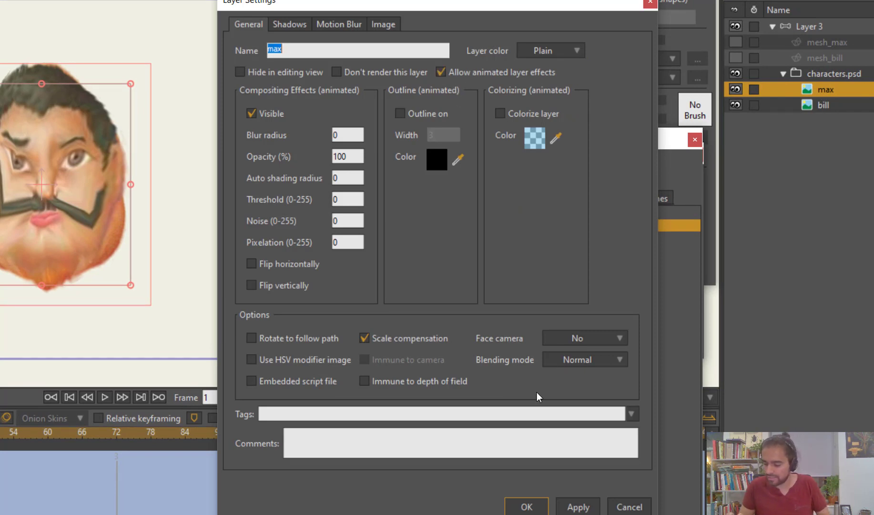
left_click(355, 154)
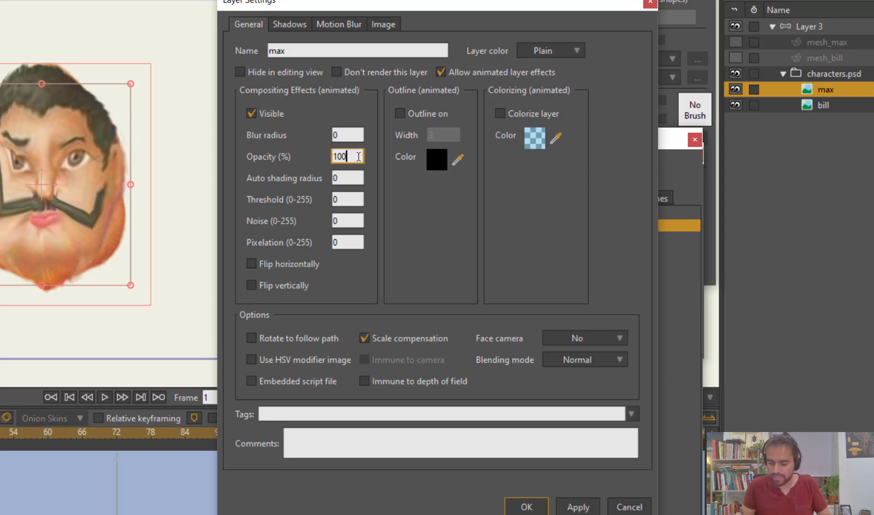
type("0")
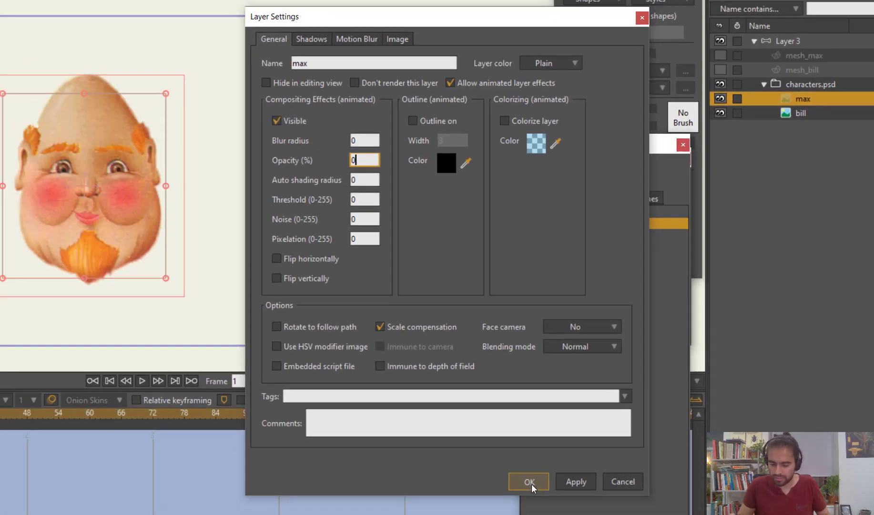
left_click(526, 507)
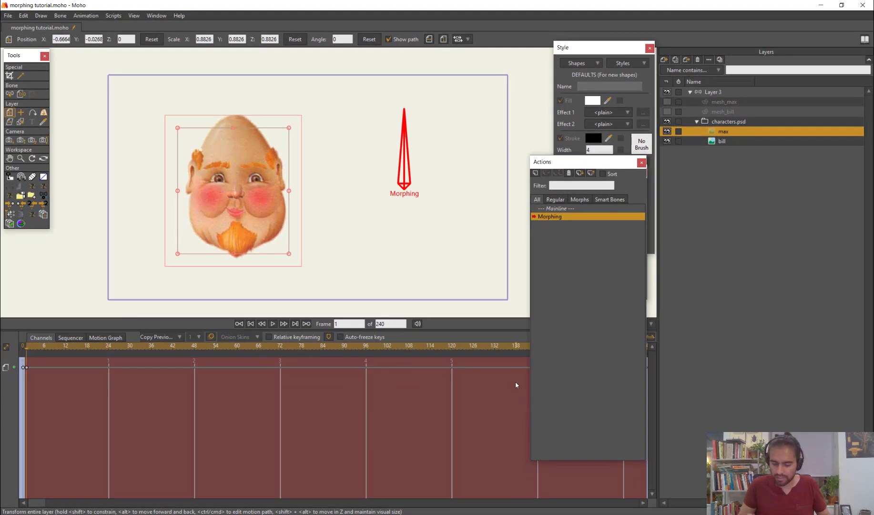
Set the max layer's opacity to 100% at frame 96 of the Morphing action
left_click_drag(30, 349, 365, 381)
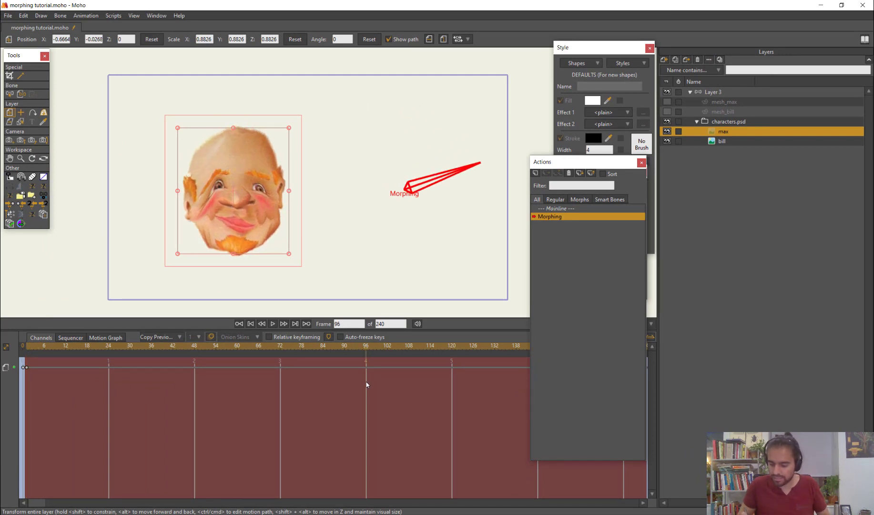
double_click(719, 135)
left_click(424, 172)
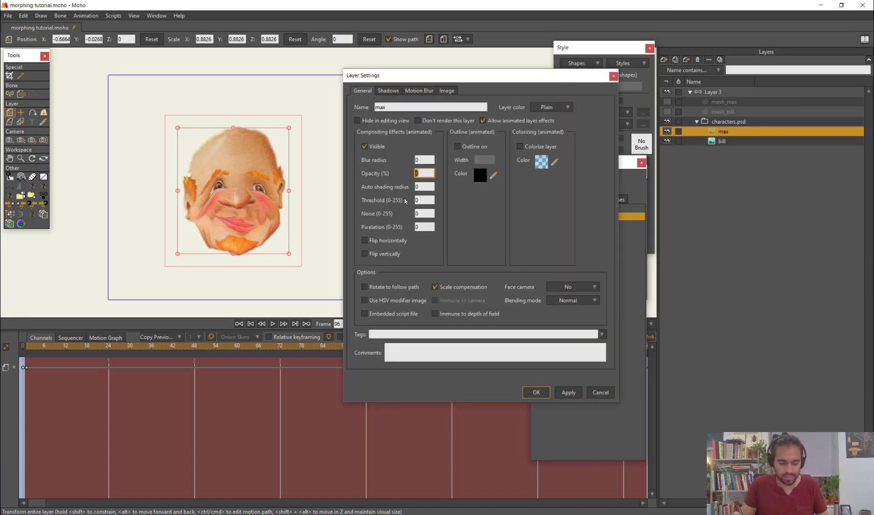
type("100")
key("Return")
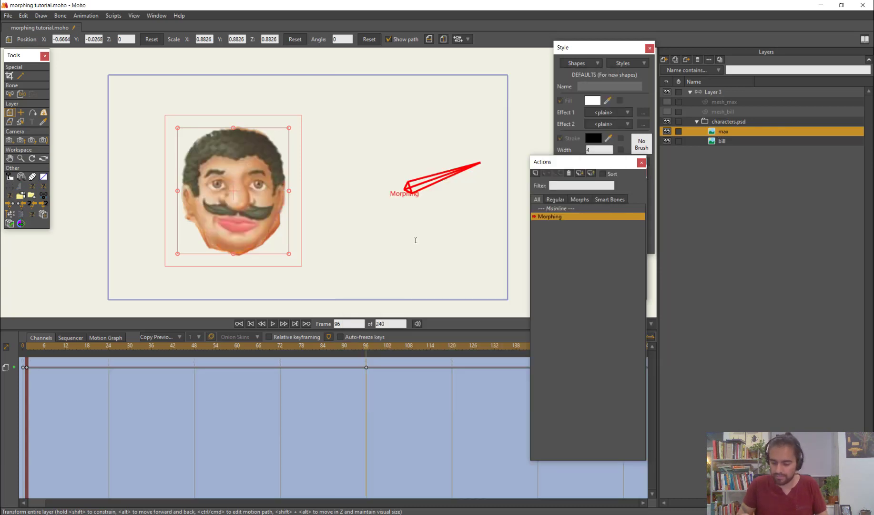
Preview the blend between the faces and set the max layer's opacity to 0% at frame 0 as well
left_click_drag(34, 346, 163, 383)
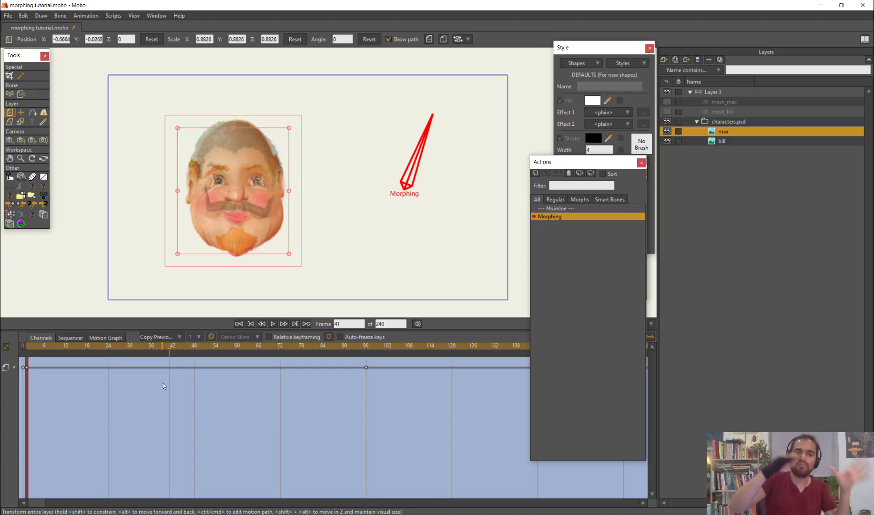
left_click(47, 355)
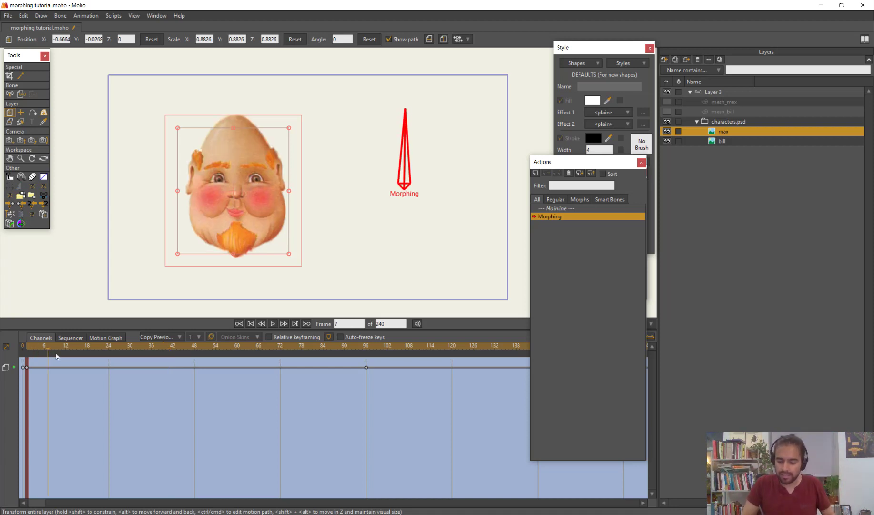
left_click_drag(56, 355, 17, 374)
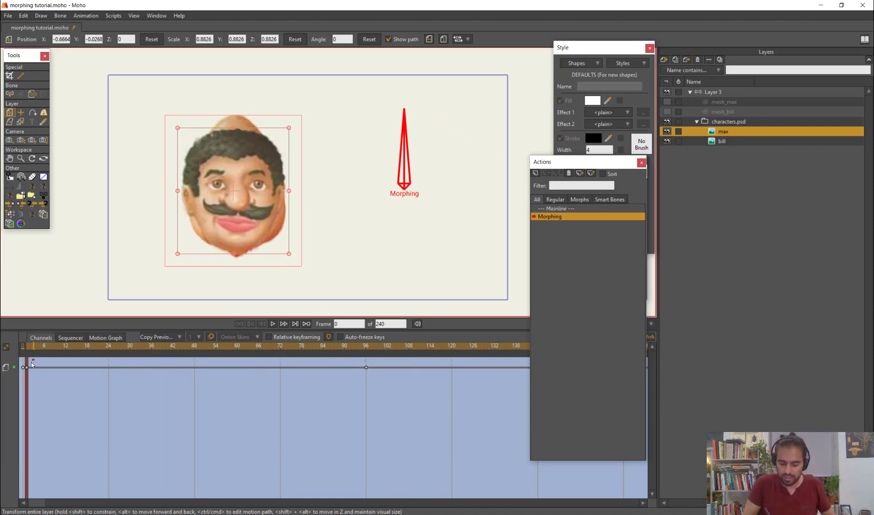
double_click(724, 132)
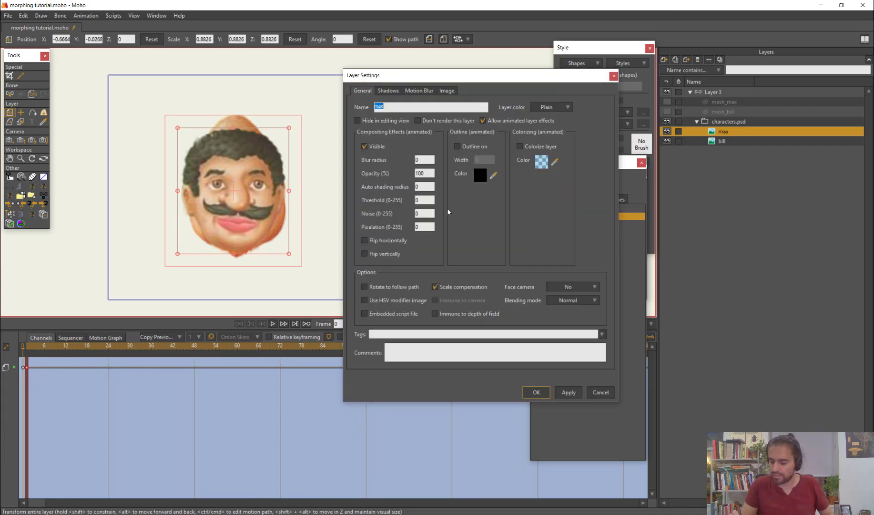
left_click(419, 174)
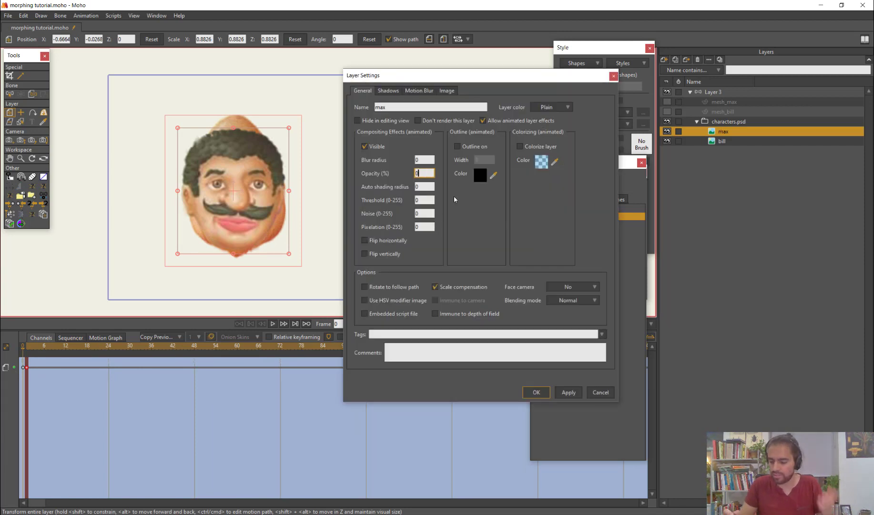
left_click(535, 392)
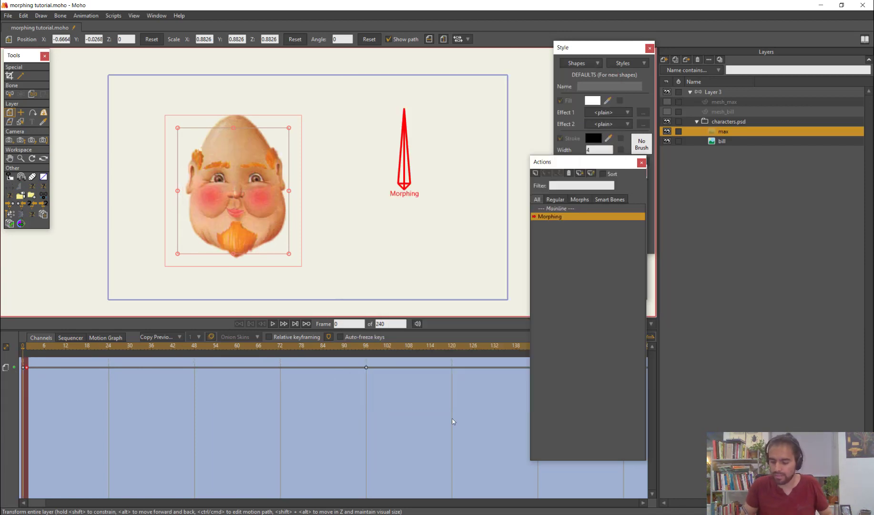
left_click_drag(28, 346, 29, 370)
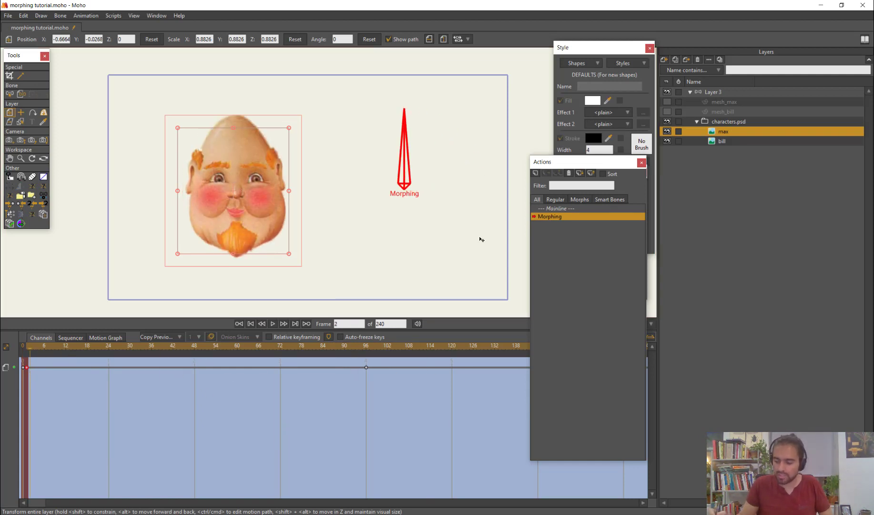
Allow animated layer effects on the bill layer and set its opacity to 0% at frame 96 of the Morphing action
left_click(368, 348)
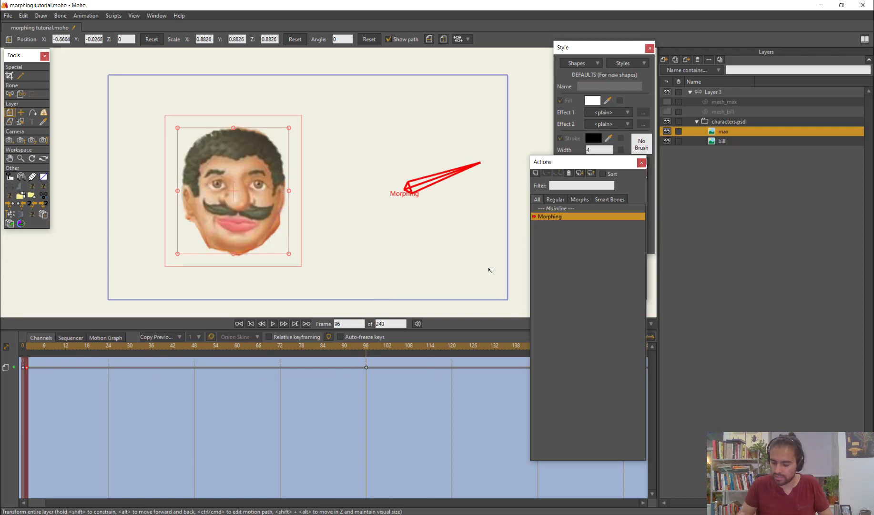
left_click(723, 142)
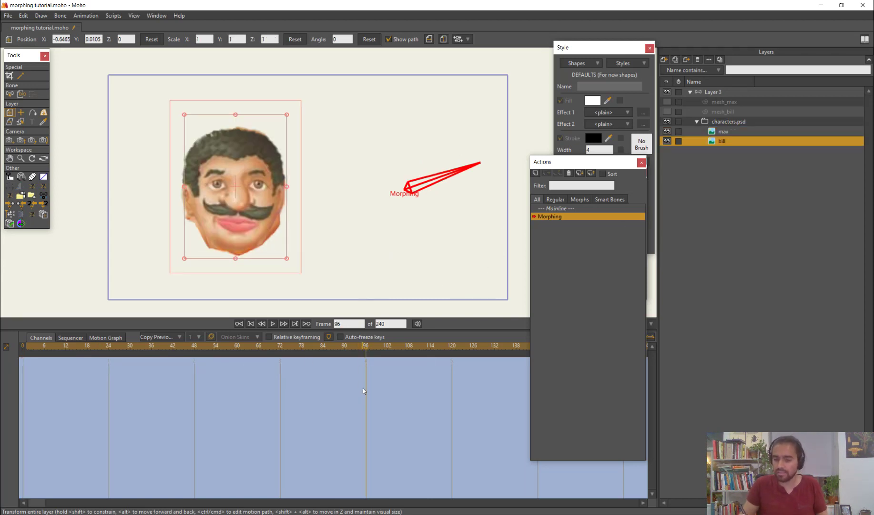
double_click(724, 140)
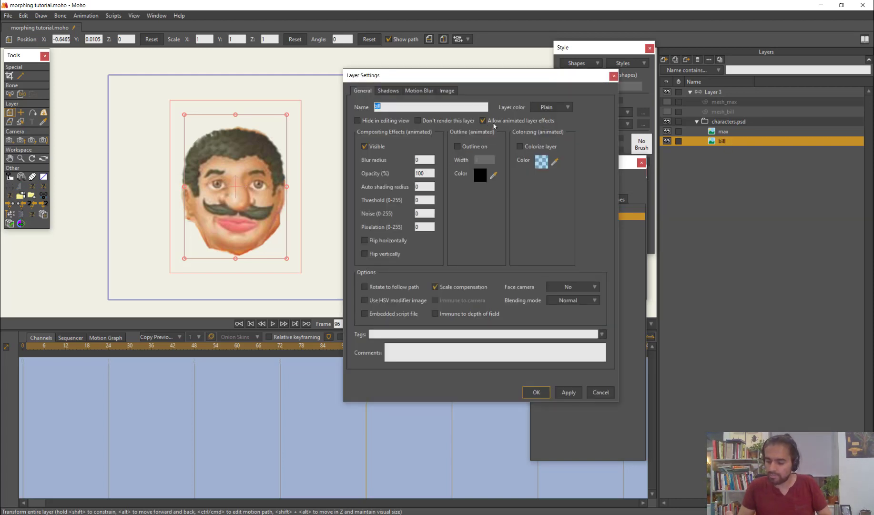
left_click(430, 174)
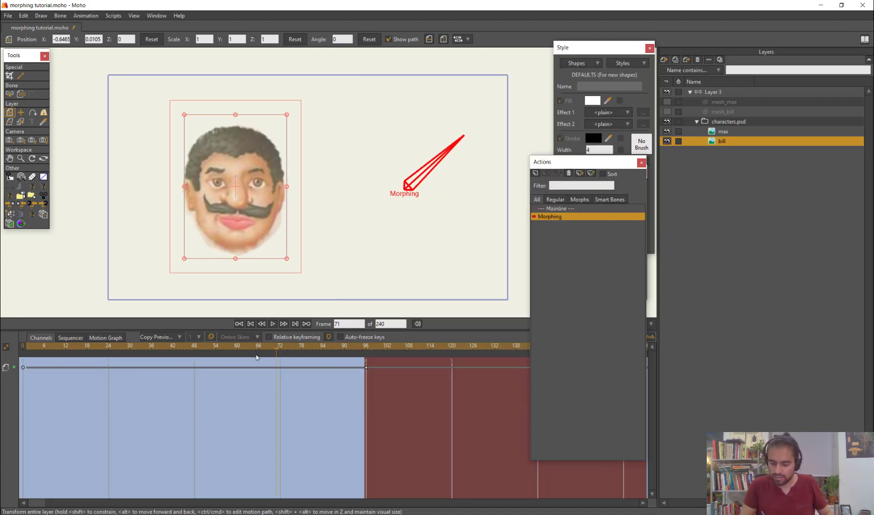
Set the bill layer's opacity to 100% at frame 24 and check the start of the Morphing action
left_click_drag(257, 357, 108, 394)
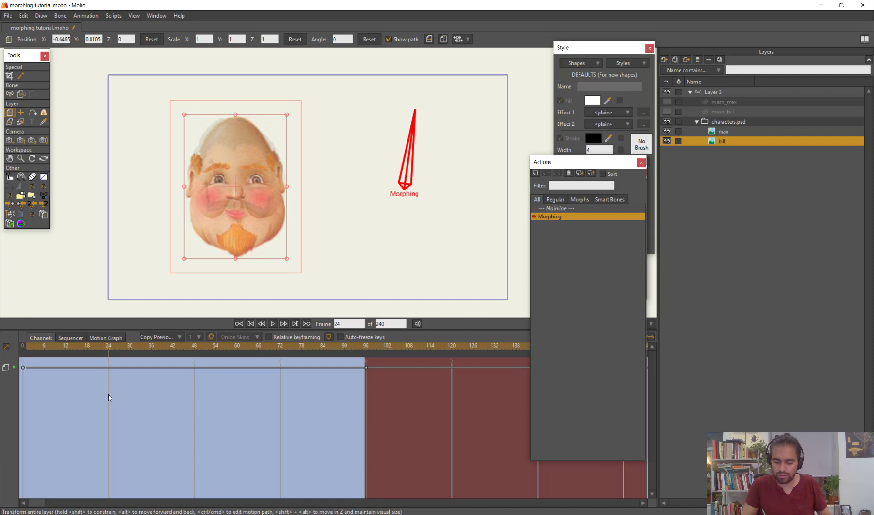
double_click(718, 142)
double_click(422, 173)
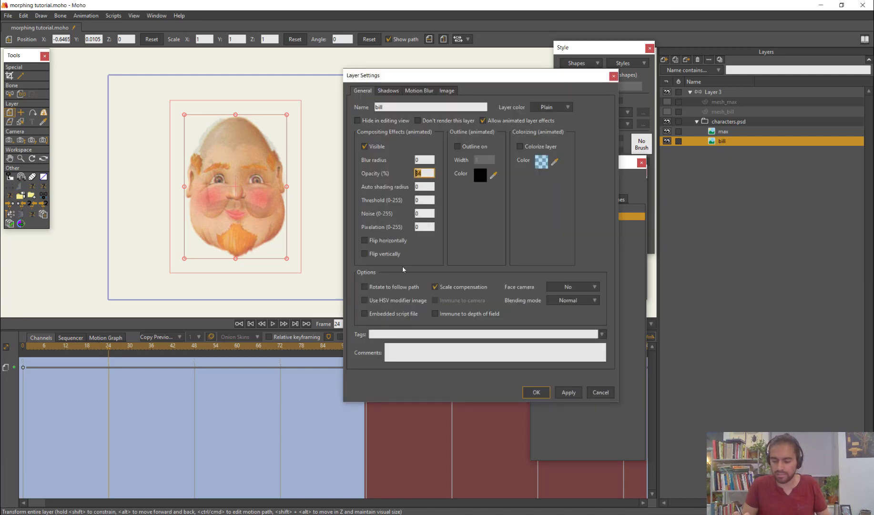
left_click(538, 392)
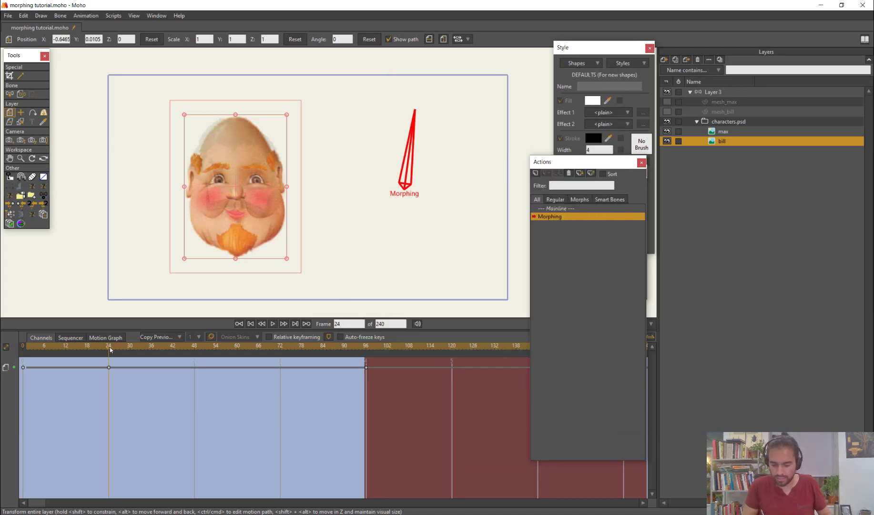
left_click_drag(110, 350, 79, 395)
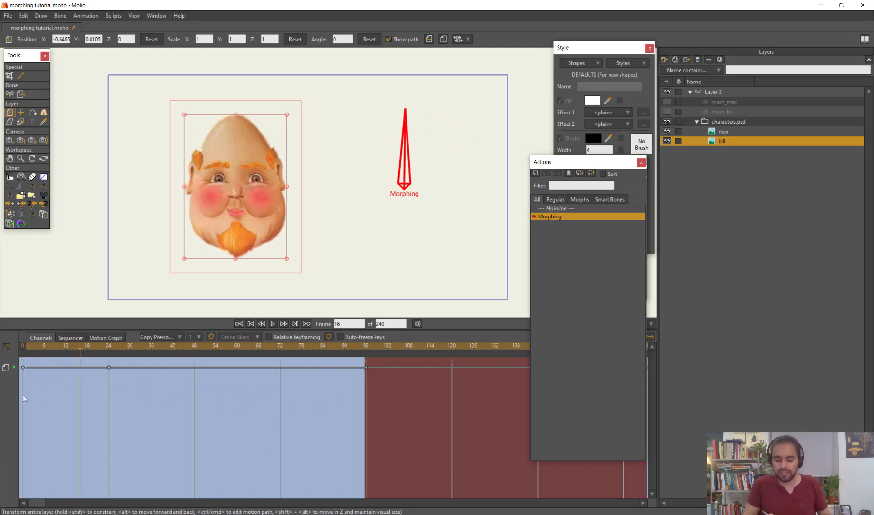
left_click_drag(23, 396, 14, 396)
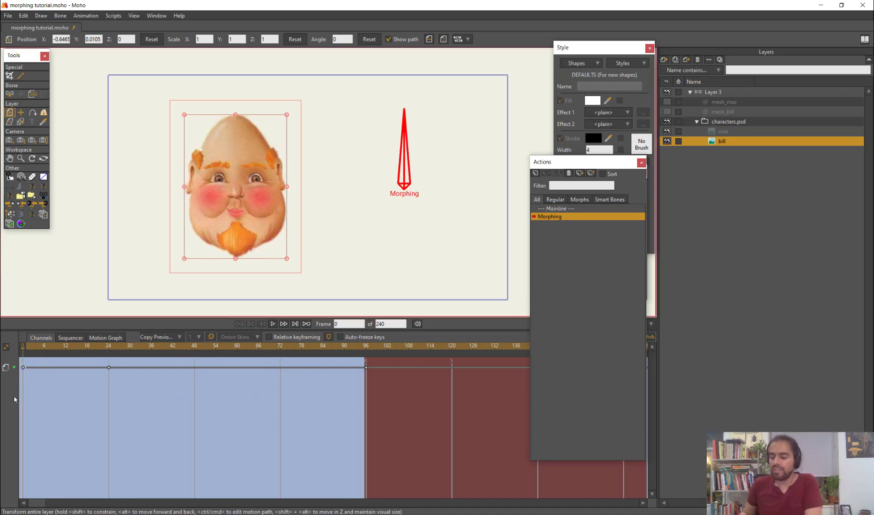
Preview the start of the Morphing action and switch back to the Mainline animation
left_click_drag(35, 348, 62, 379)
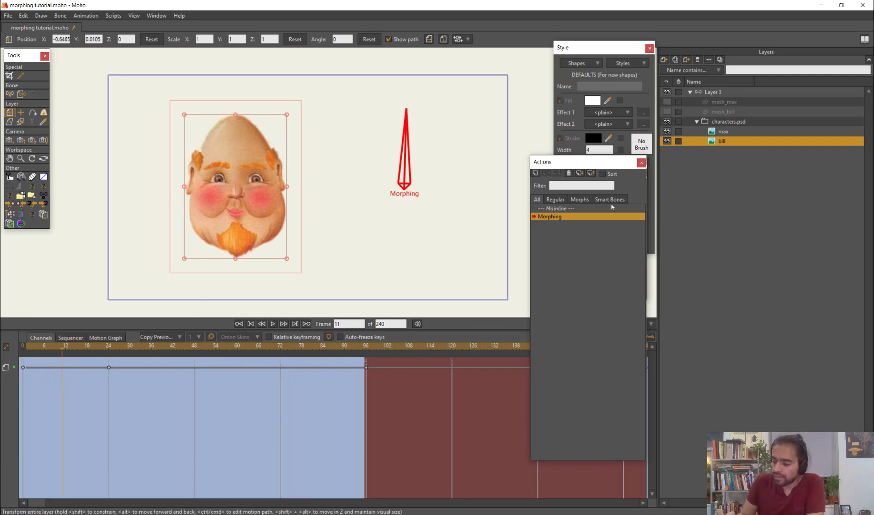
left_click(577, 209)
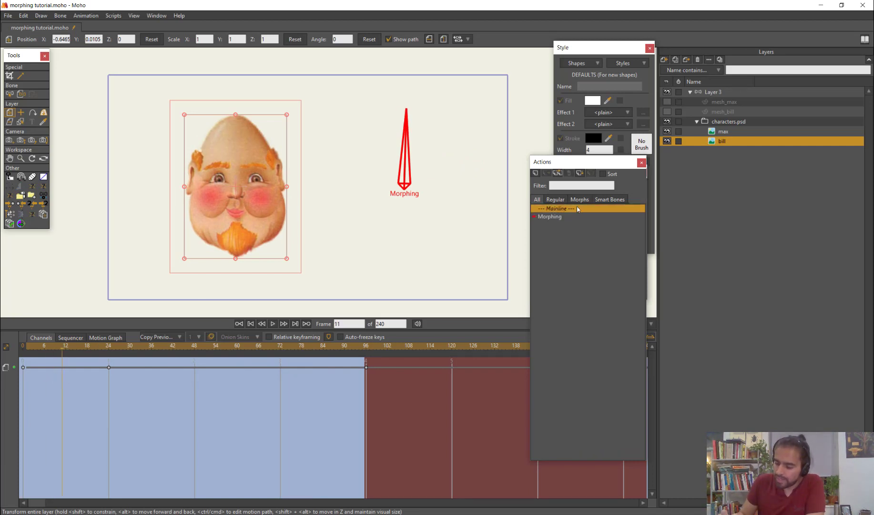
double_click(570, 208)
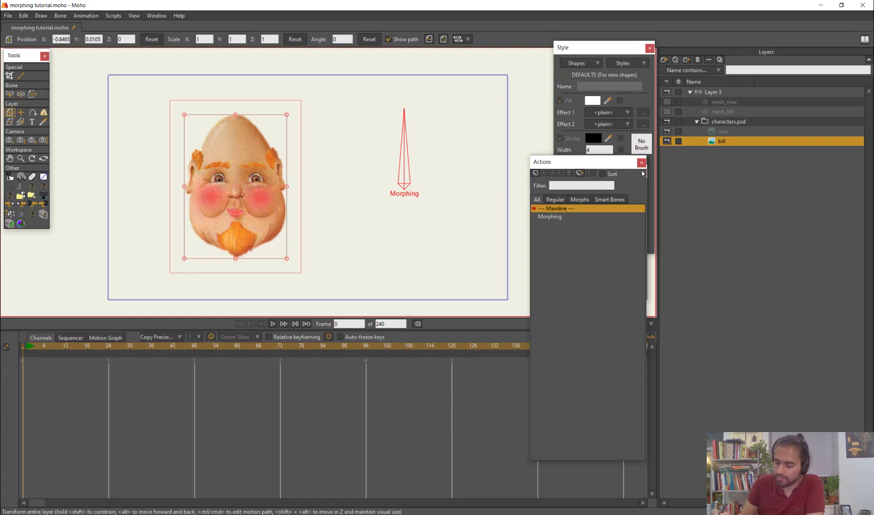
Delete all mainline keyframes of the mesh_max and mesh_bill layers
left_click(711, 92)
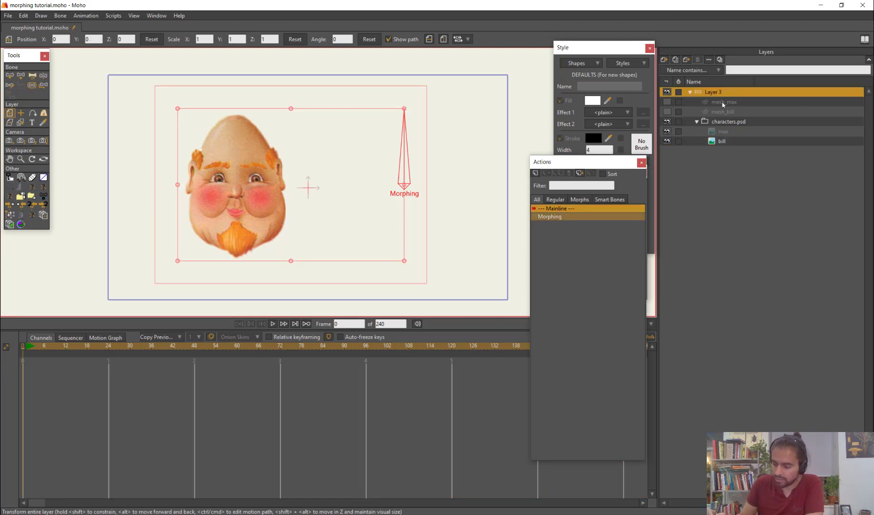
left_click(726, 102)
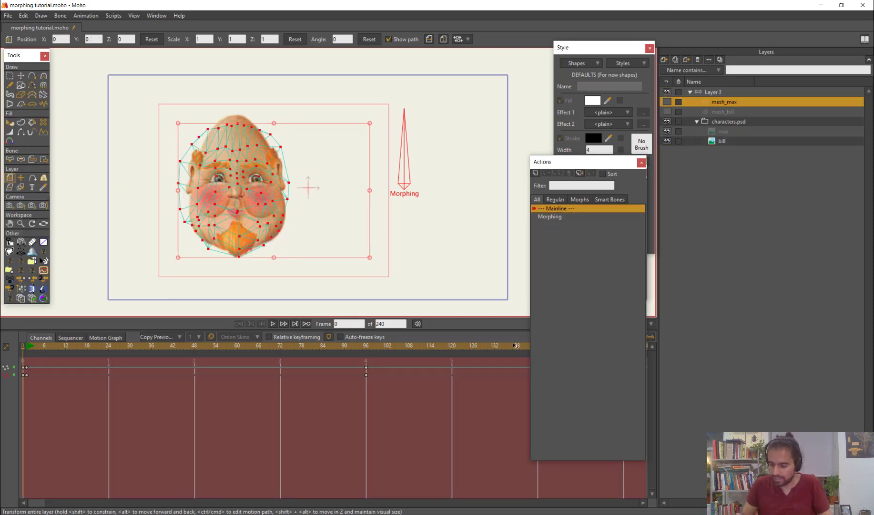
left_click(724, 110, "ctrl")
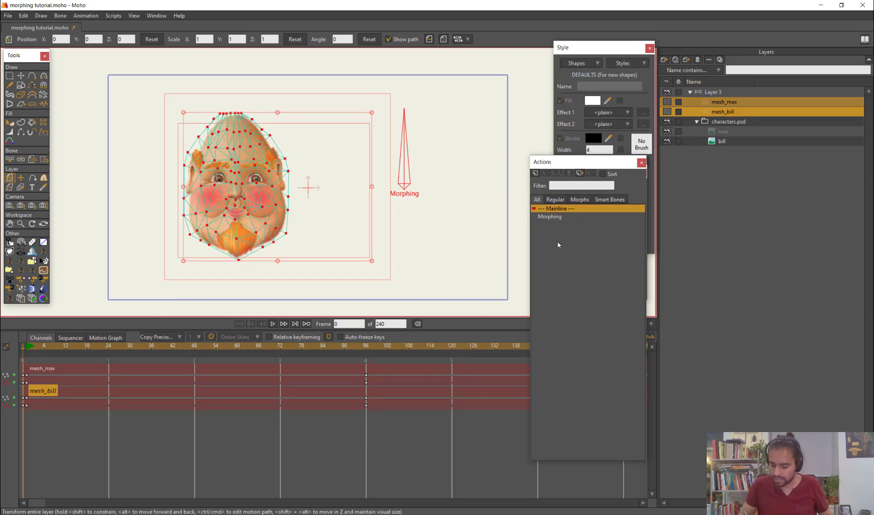
left_click_drag(390, 366, 5, 460)
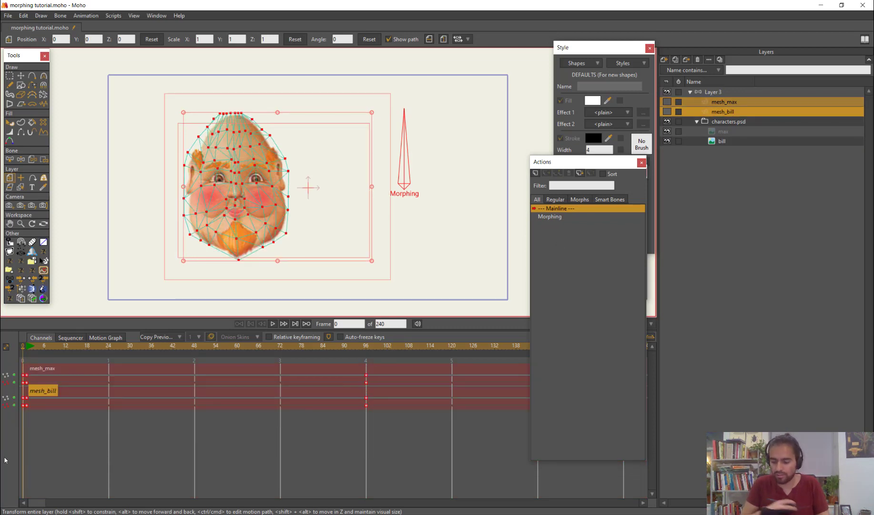
key("Delete")
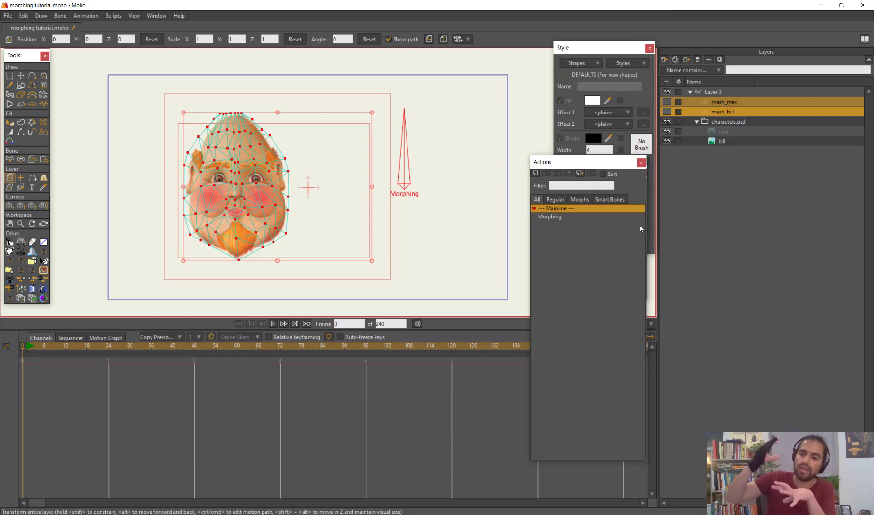
Rotate Layer 3's Morphing bone clockwise at frame 10 and adjust it again at frame 15, checking the morph on the mainline
left_click(721, 91)
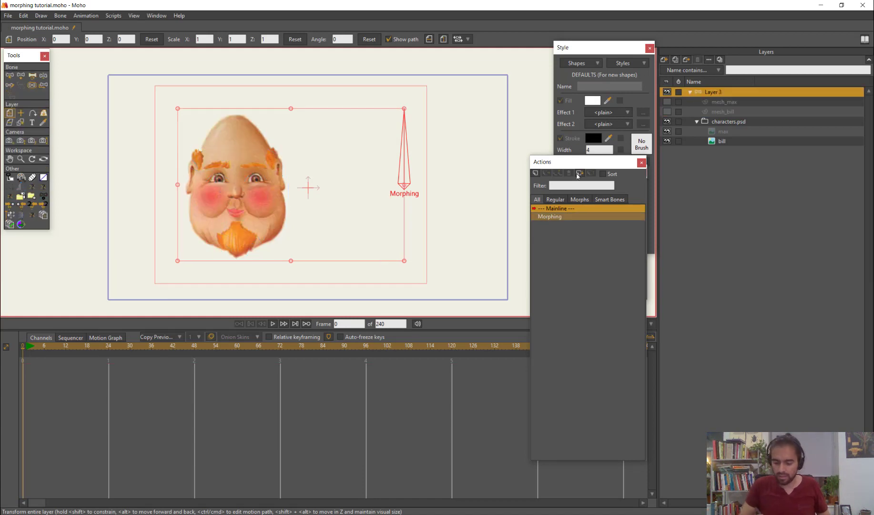
left_click(59, 346)
key("z")
left_click_drag(408, 111, 467, 151)
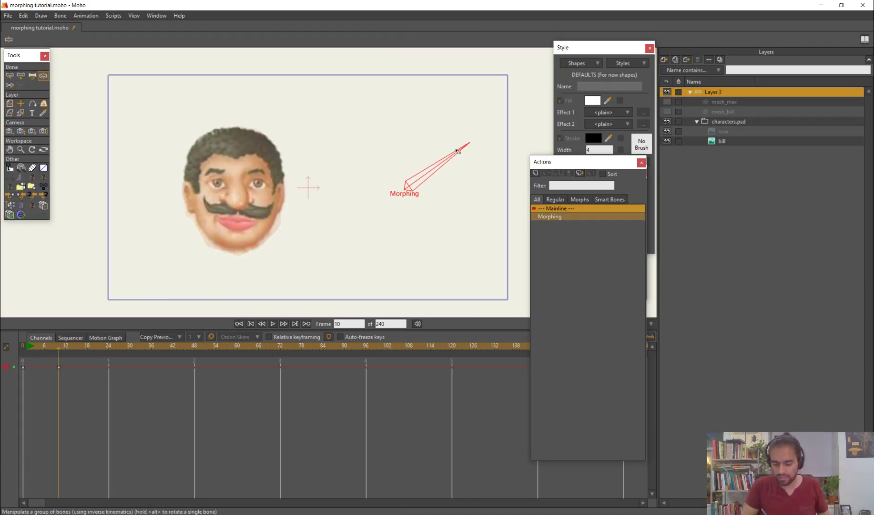
left_click_drag(57, 348, 76, 365)
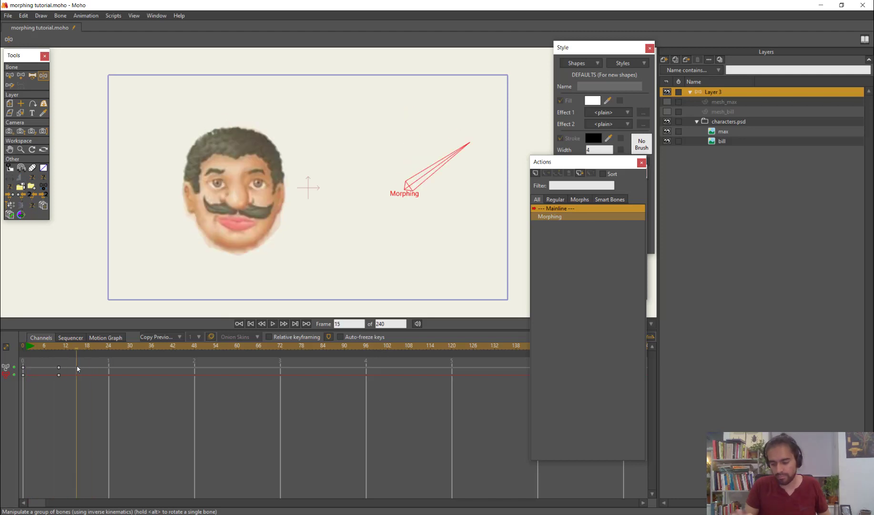
left_click_drag(462, 152, 468, 167)
left_click_drag(70, 347, 17, 379)
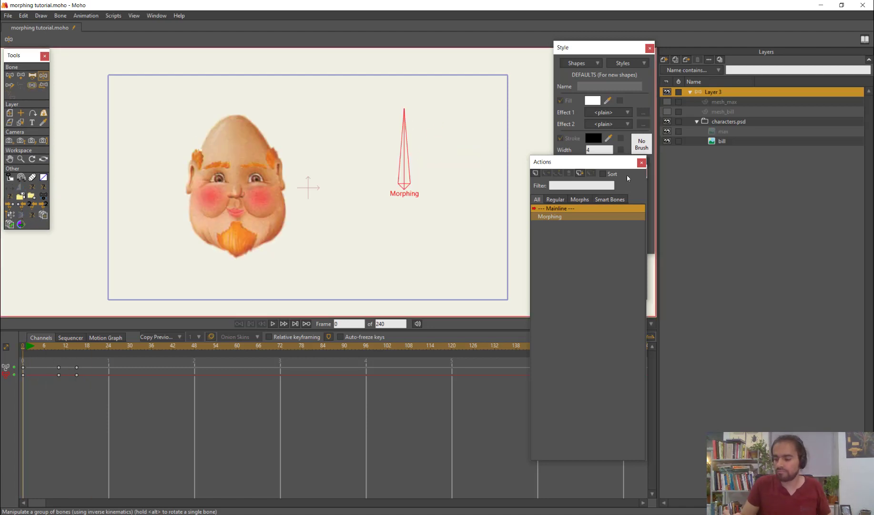
Add a vertical bone from the chin up over the face and tilt the head with it at frames 8 and 20
key("Return")
key("a")
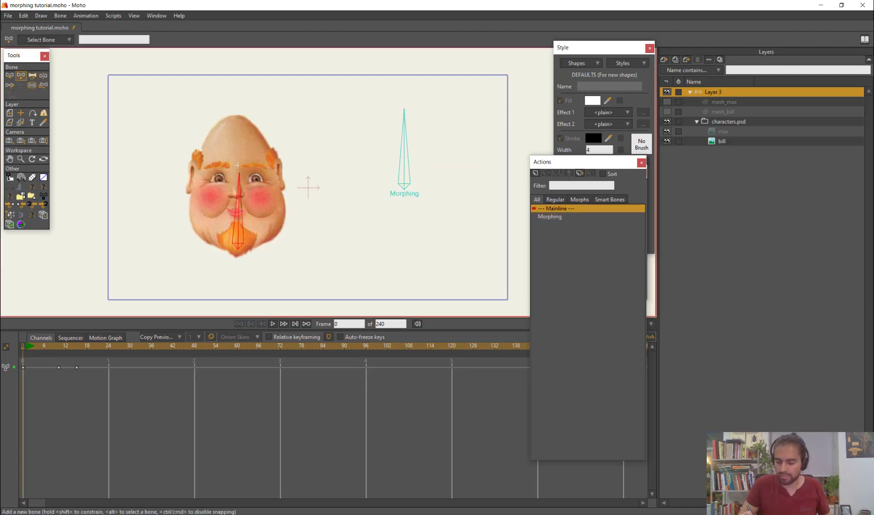
left_click_drag(41, 352, 51, 358)
left_click_drag(233, 185, 214, 180)
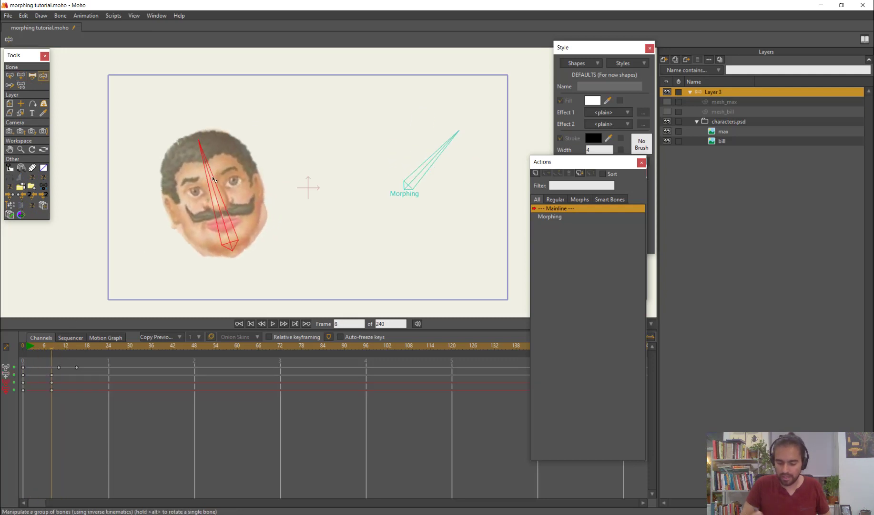
left_click_drag(33, 357, 94, 357)
left_click(239, 233)
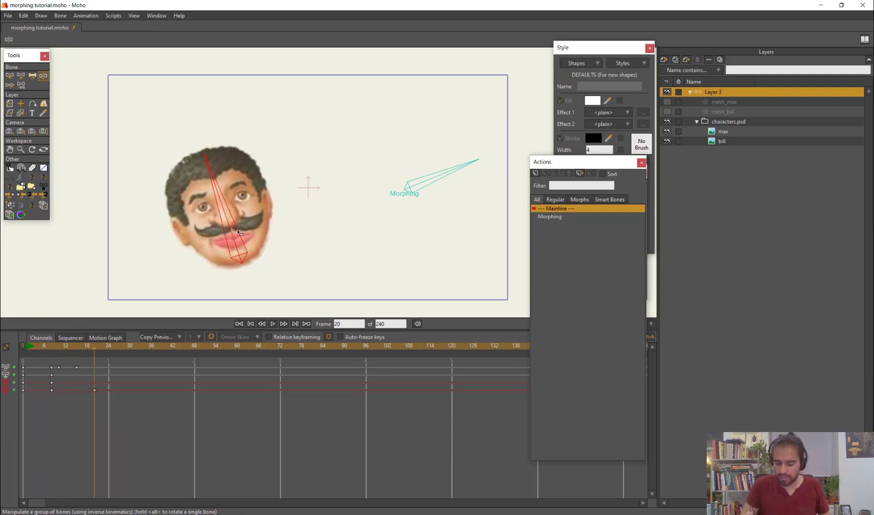
left_click(69, 350)
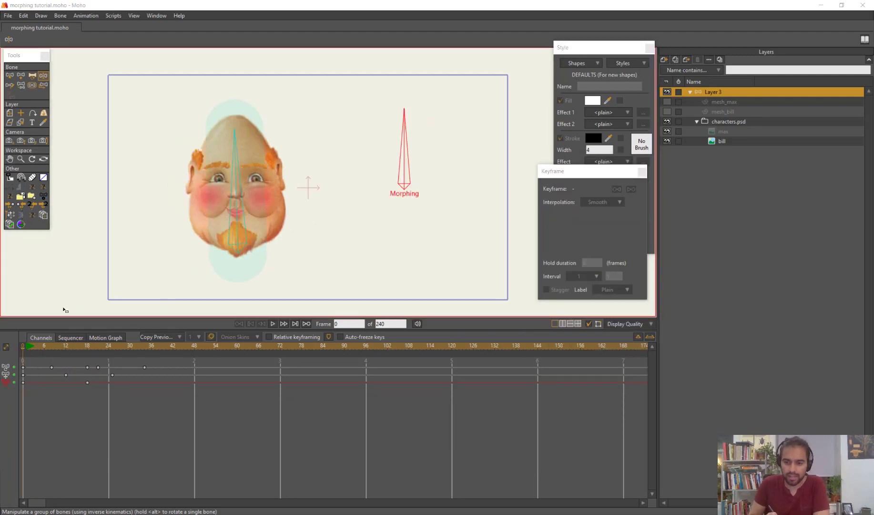
Reset the Morphing bone's angle at frame 8 and preview the motion up to frame 12
left_click_drag(37, 345, 47, 366)
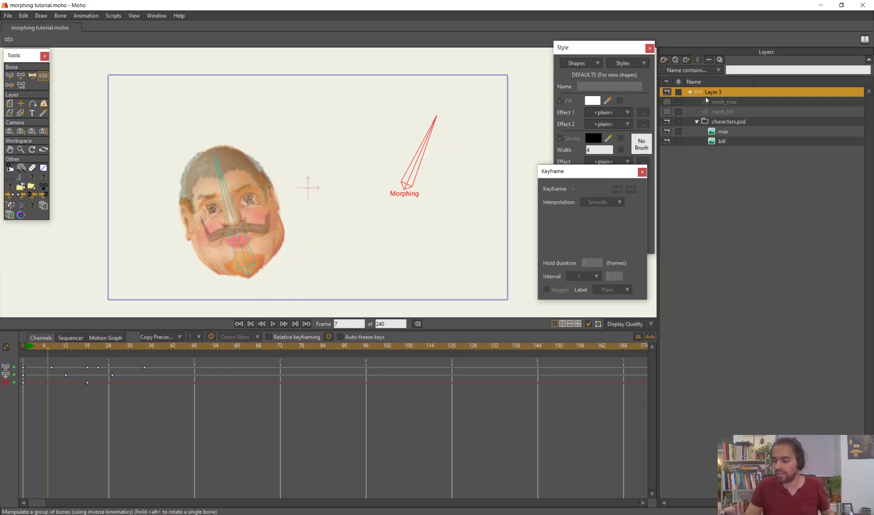
mouse_move(52, 352)
left_mouse_down()
mouse_move(96, 349)
mouse_move(51, 356)
left_mouse_up()
key("t")
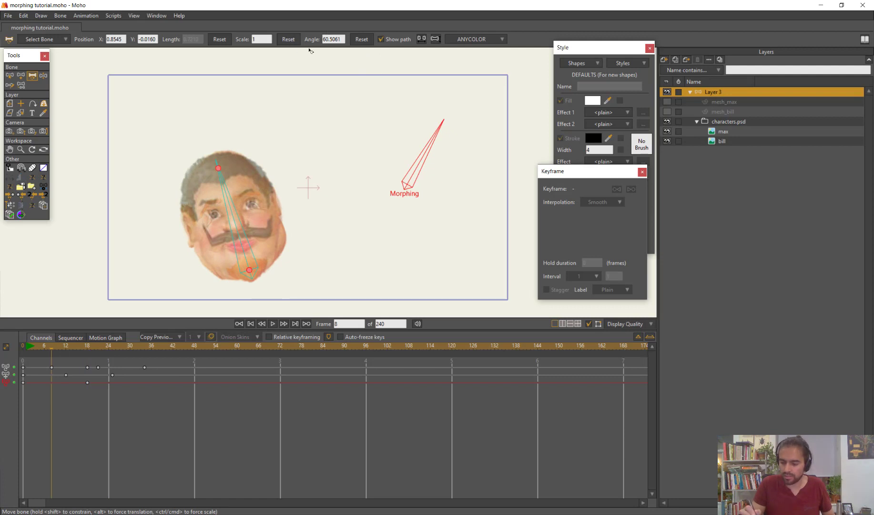
left_click(363, 39)
left_click_drag(46, 347, 55, 376)
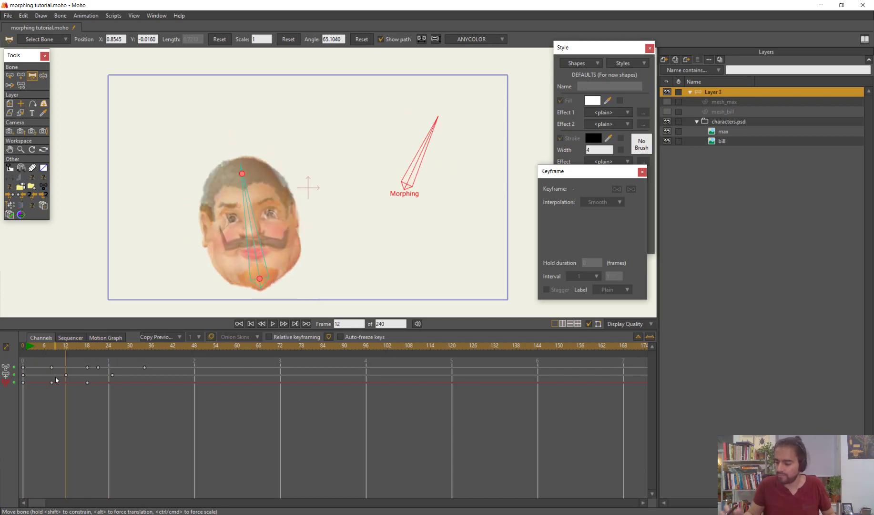
Deform mesh_max and mesh_bill together at frame 12 with the Magnet tool, slanting the brows and widening the mouth into a grin
left_click(728, 102)
left_click(732, 111, "shift")
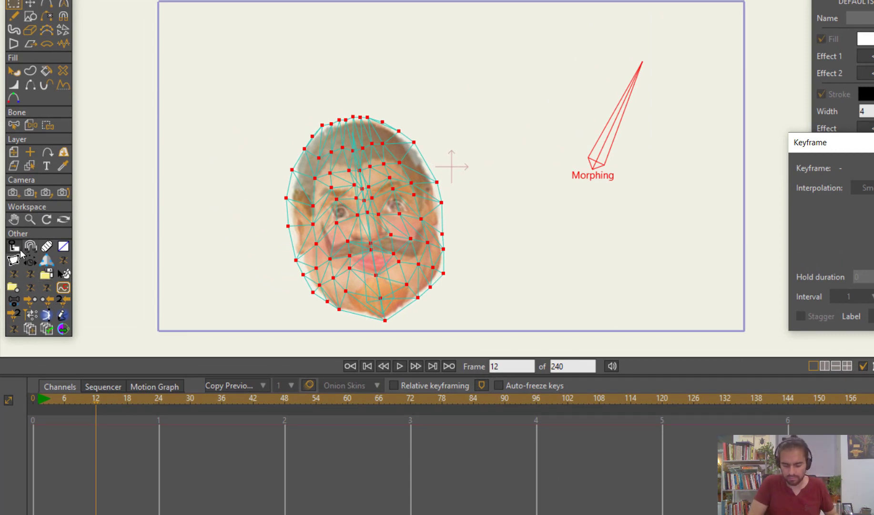
left_click(33, 249)
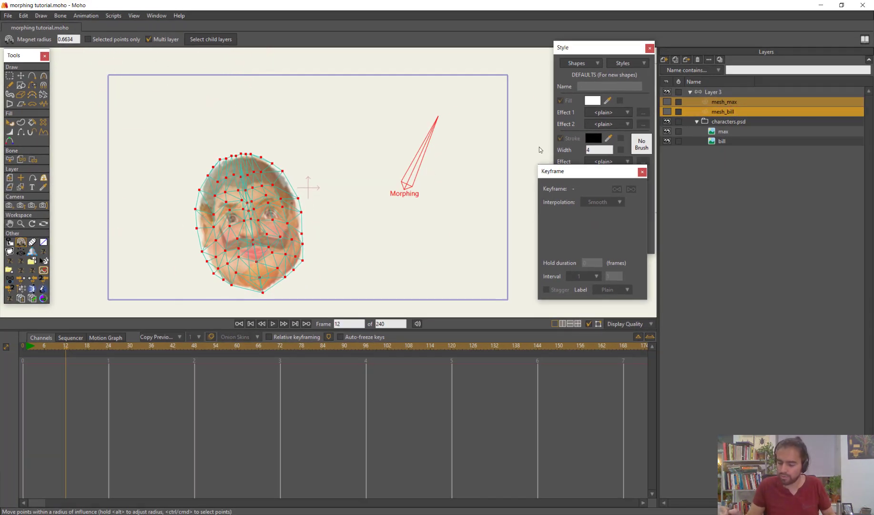
mouse_move(73, 360)
left_mouse_down()
mouse_move(46, 361)
mouse_move(61, 354)
mouse_move(82, 364)
mouse_move(70, 365)
left_mouse_up()
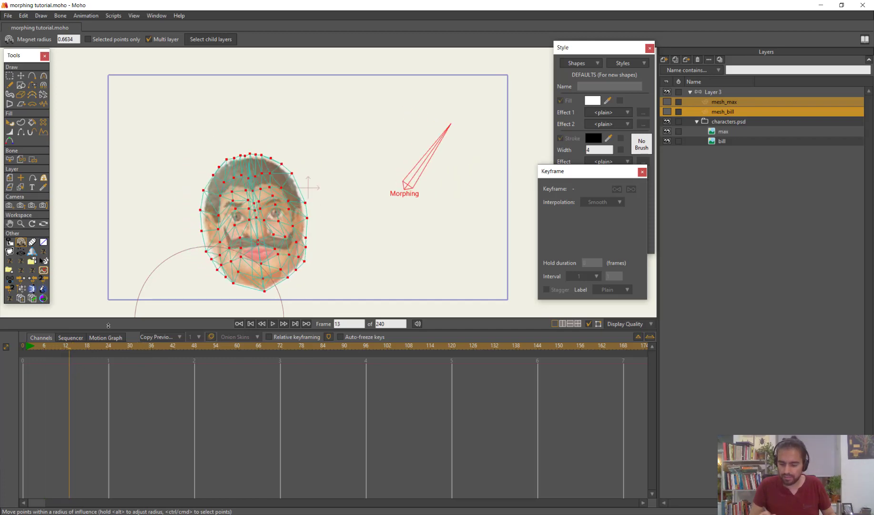
left_click_drag(310, 252, 544, 144)
left_click_drag(296, 207, 273, 208, "alt")
left_click_drag(53, 347, 66, 352)
left_click_drag(240, 244, 258, 244, "alt")
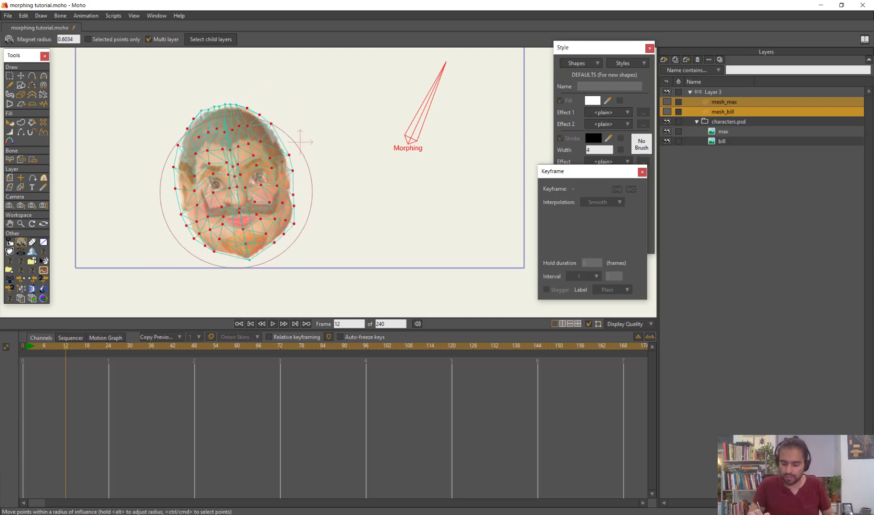
mouse_move(235, 183)
left_mouse_down()
mouse_move(231, 195)
mouse_move(238, 192)
mouse_move(216, 191)
mouse_move(281, 187)
mouse_move(239, 182)
left_mouse_up()
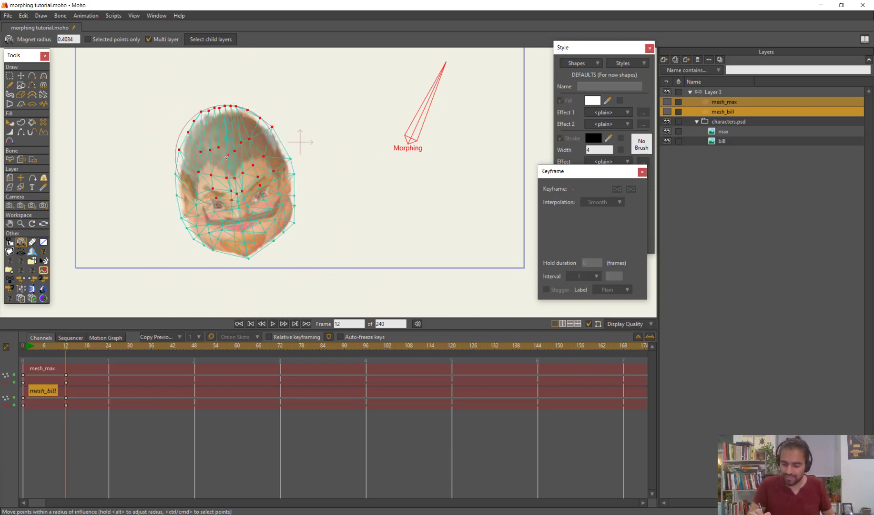
Copy the frame 0 keyframes of both mesh layers and paste them at frame 22
left_click_drag(37, 344, 40, 373)
left_click(41, 370)
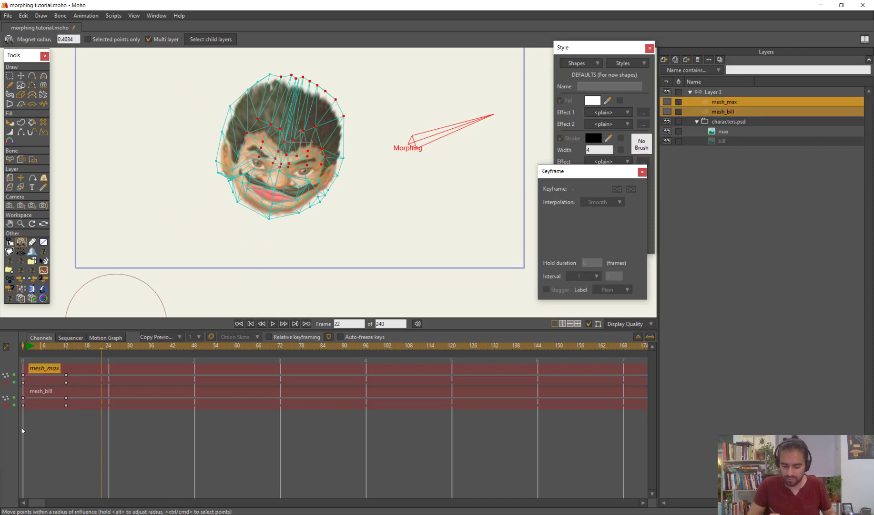
left_click_drag(20, 419, 103, 394)
key("ctrl+v")
Reshape the face at frame 22 with the Magnet tool, twisting the moustache and mouth and adjusting the cheek and chin
left_click_drag(284, 149, 260, 138, "alt")
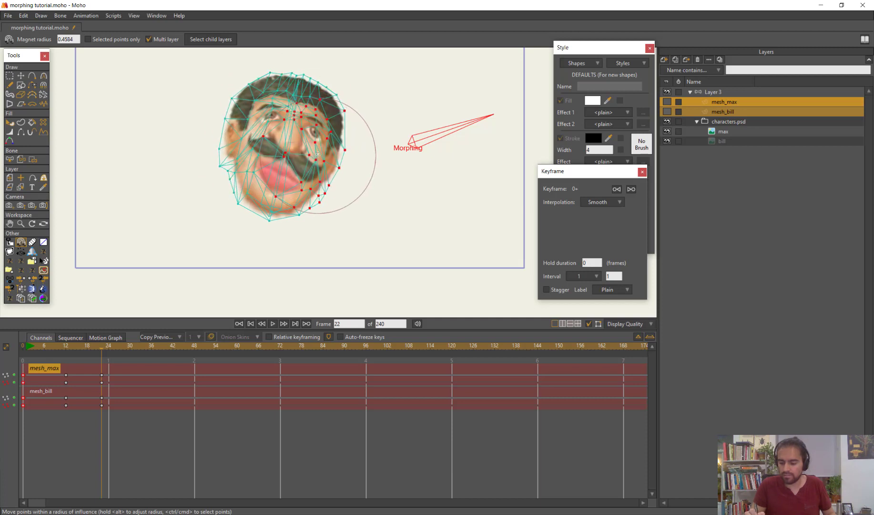
left_click_drag(319, 156, 320, 149)
left_click_drag(272, 217, 240, 213, "alt")
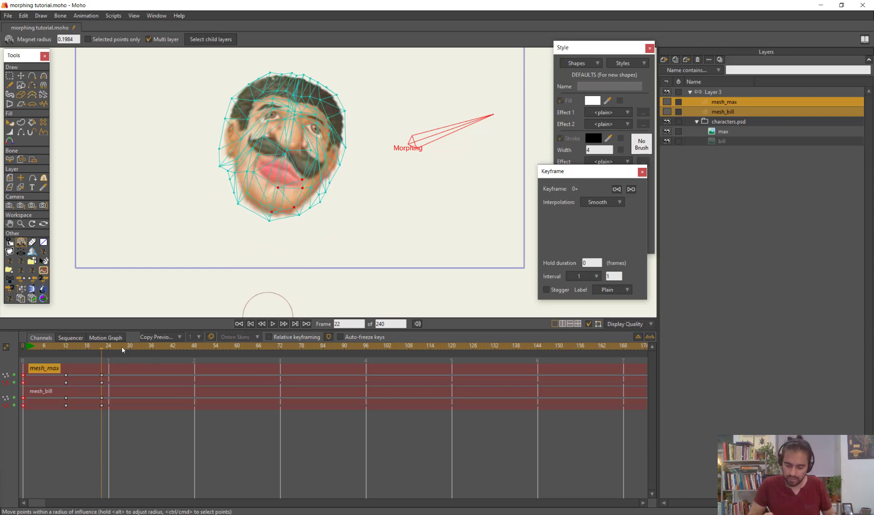
Paste the copied frame 0 mesh keyframes at frame 32 and preview the animation with the mesh overlay hidden
left_click(137, 347)
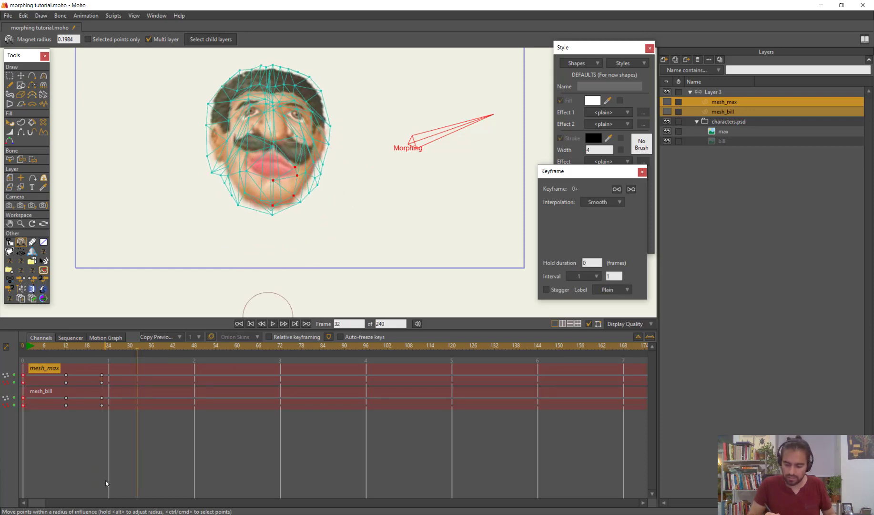
key("ctrl+v")
mouse_move(36, 344)
left_mouse_down()
mouse_move(114, 378)
mouse_move(140, 376)
mouse_move(37, 381)
mouse_move(105, 396)
mouse_move(142, 387)
mouse_move(30, 395)
mouse_move(147, 405)
mouse_move(44, 396)
left_mouse_up()
key("ctrl+d")
scroll(325, 205, "down", 3)
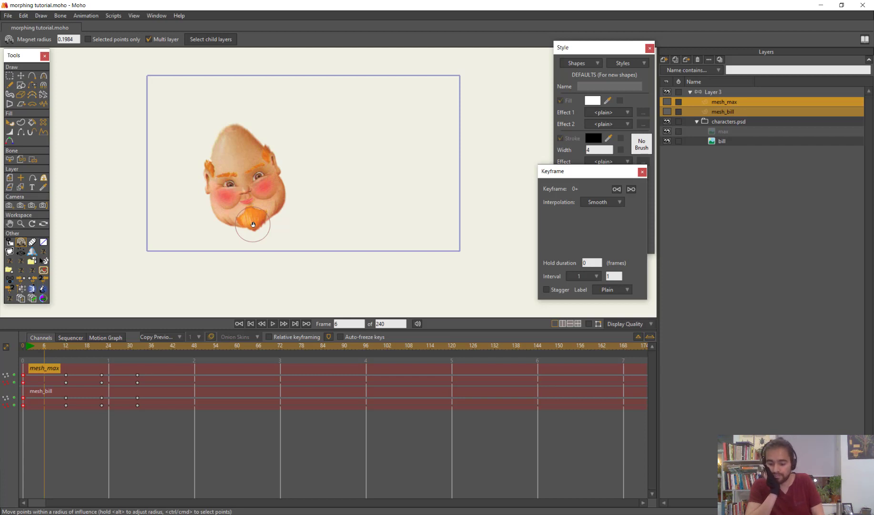
left_click_drag(44, 360, 130, 358)
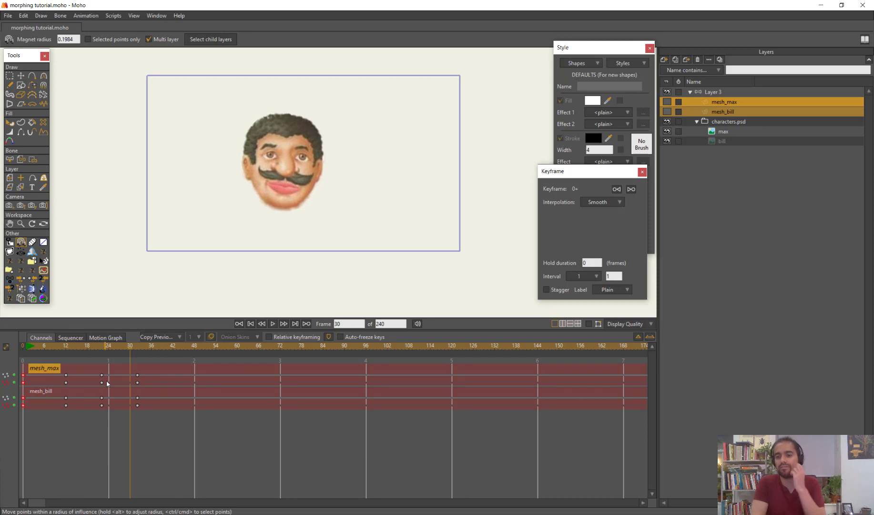